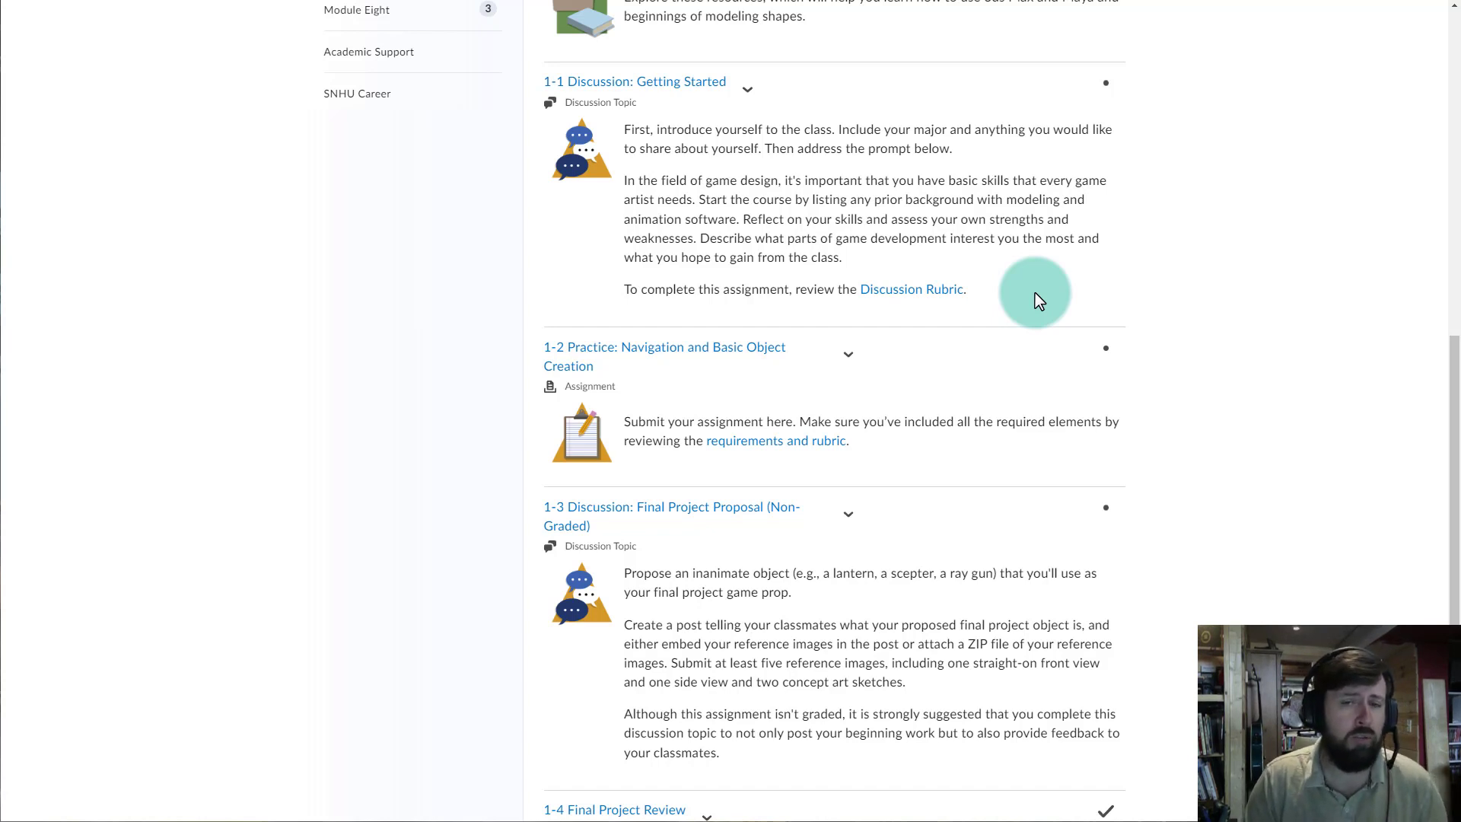
# Open the Module One Practice Guidelines and Rubric and review its objectives, techniques, accepted video formats and supporting materials
pyautogui.scroll(-2, 907, 337)
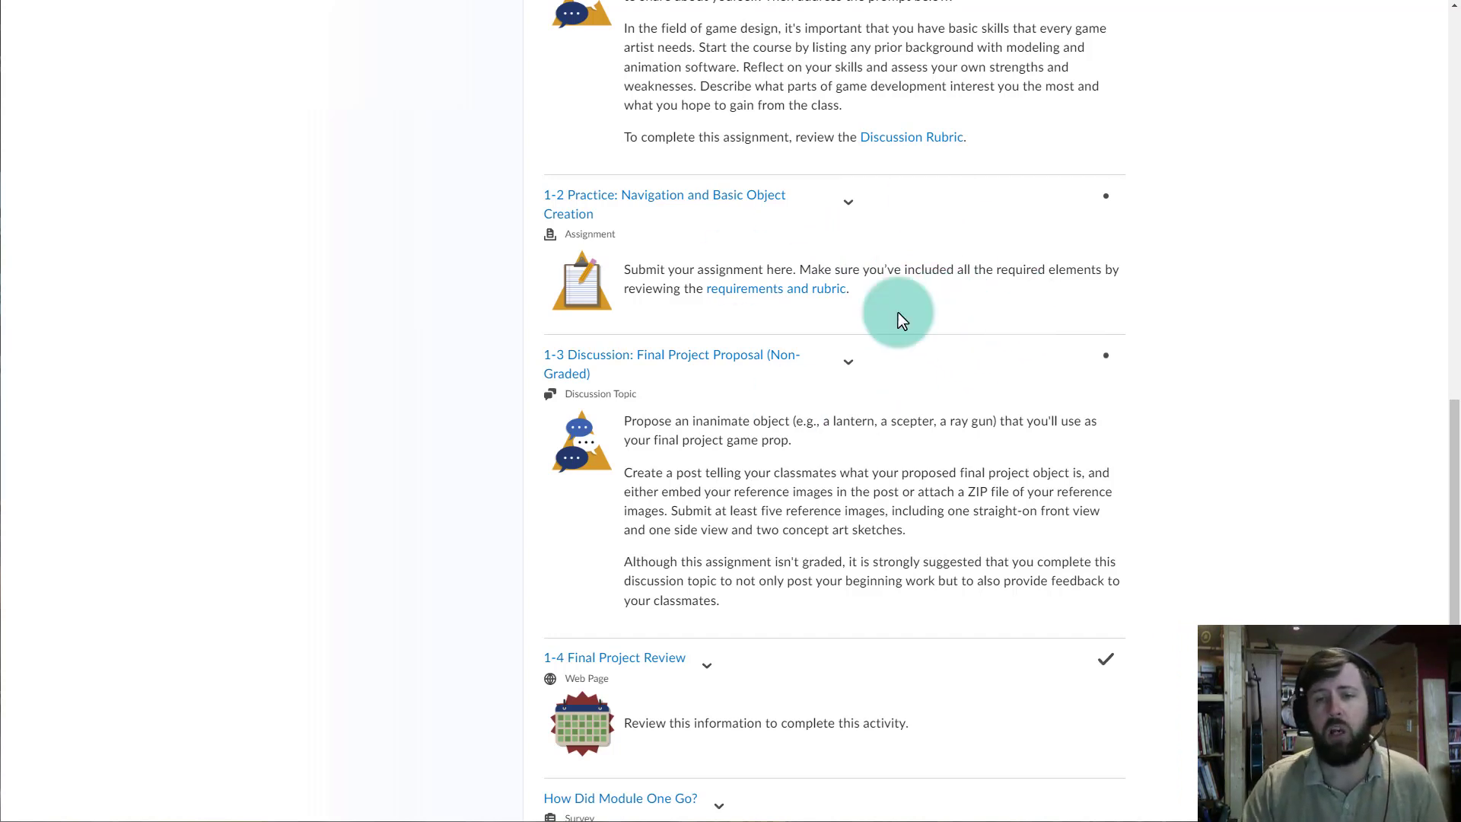
pyautogui.click(770, 297)
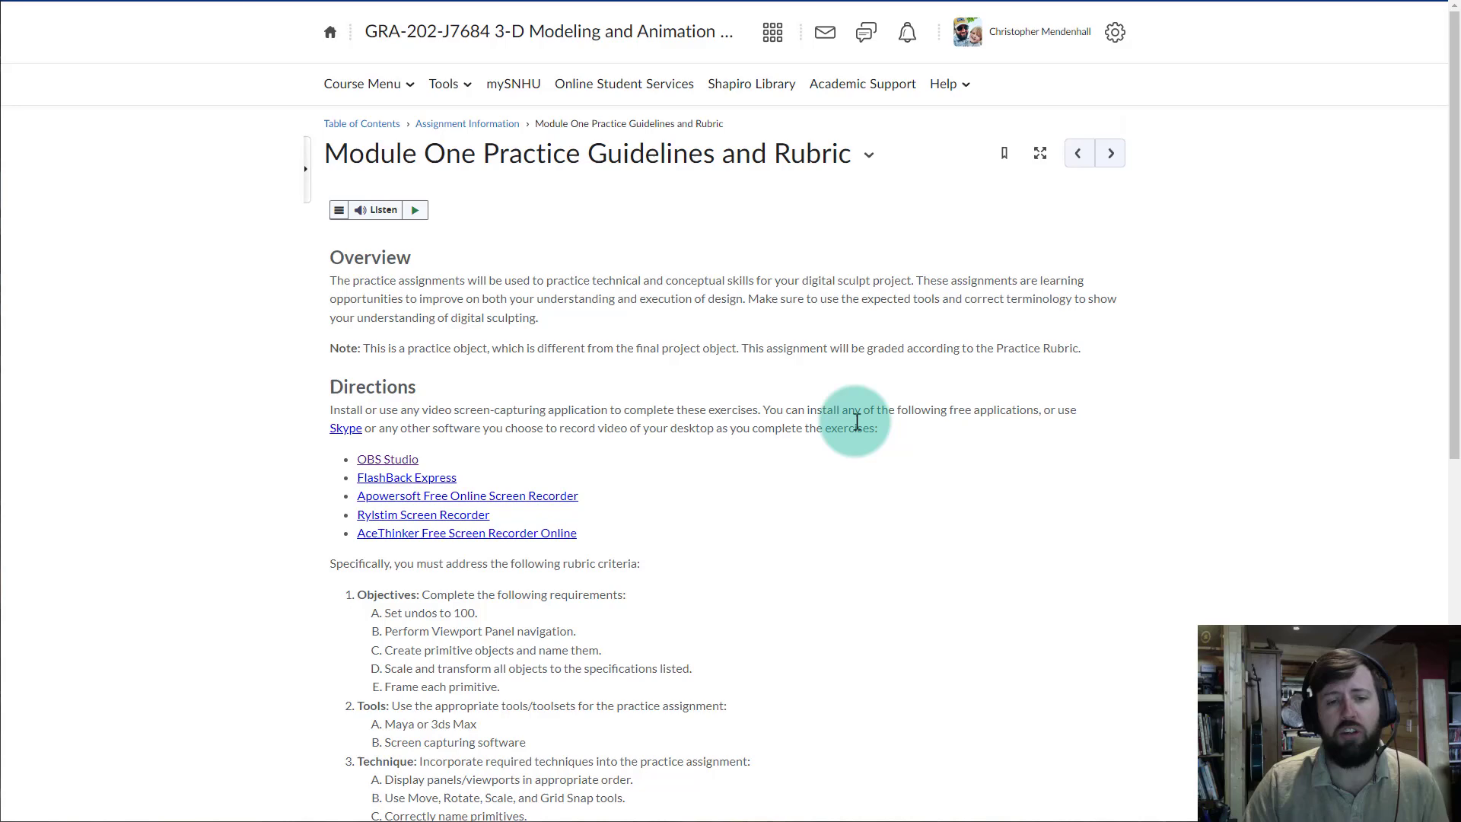
pyautogui.scroll(-3, 857, 420)
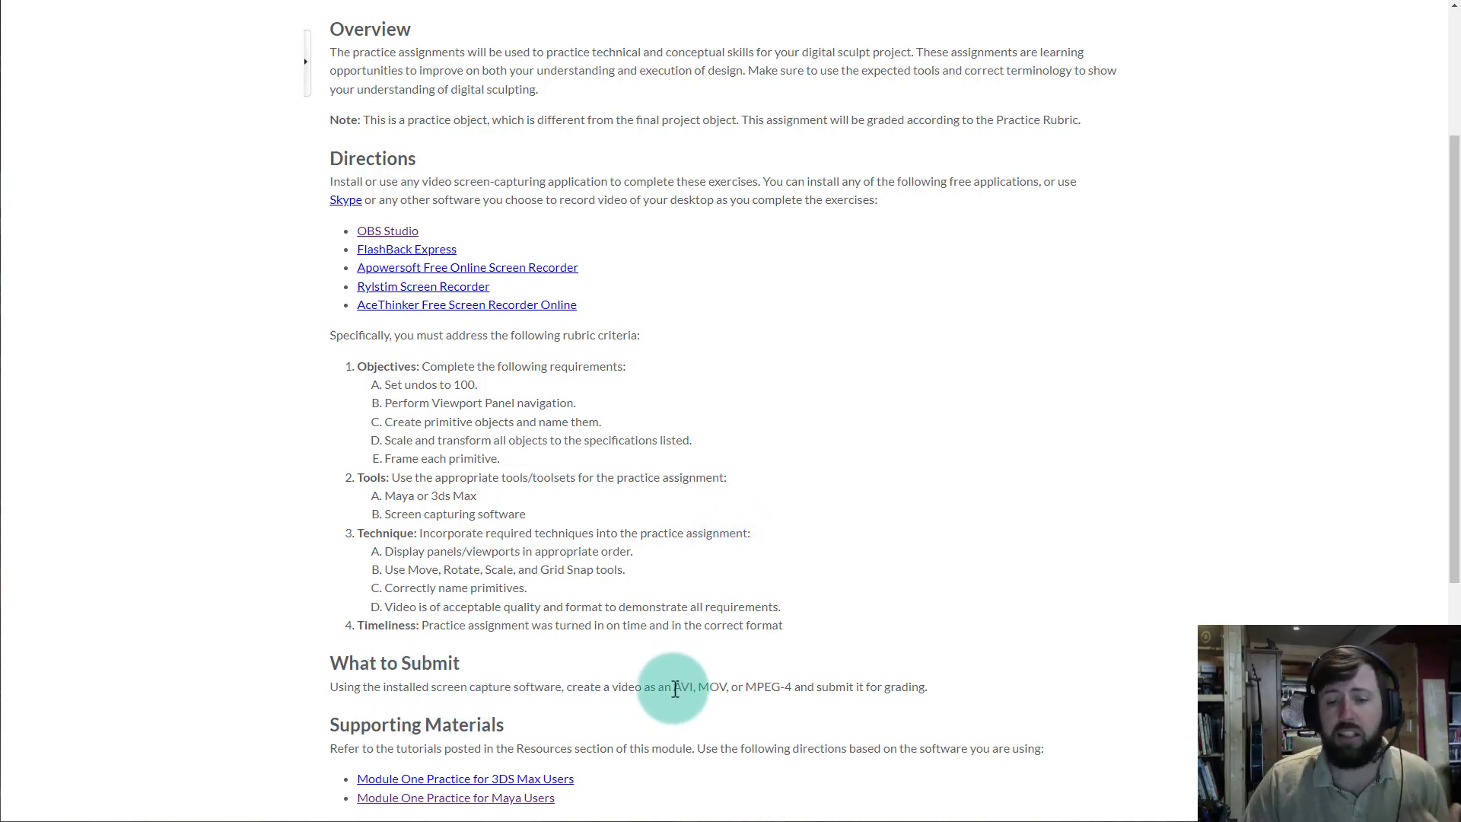
pyautogui.moveTo(674, 688); pyautogui.dragTo(793, 689)
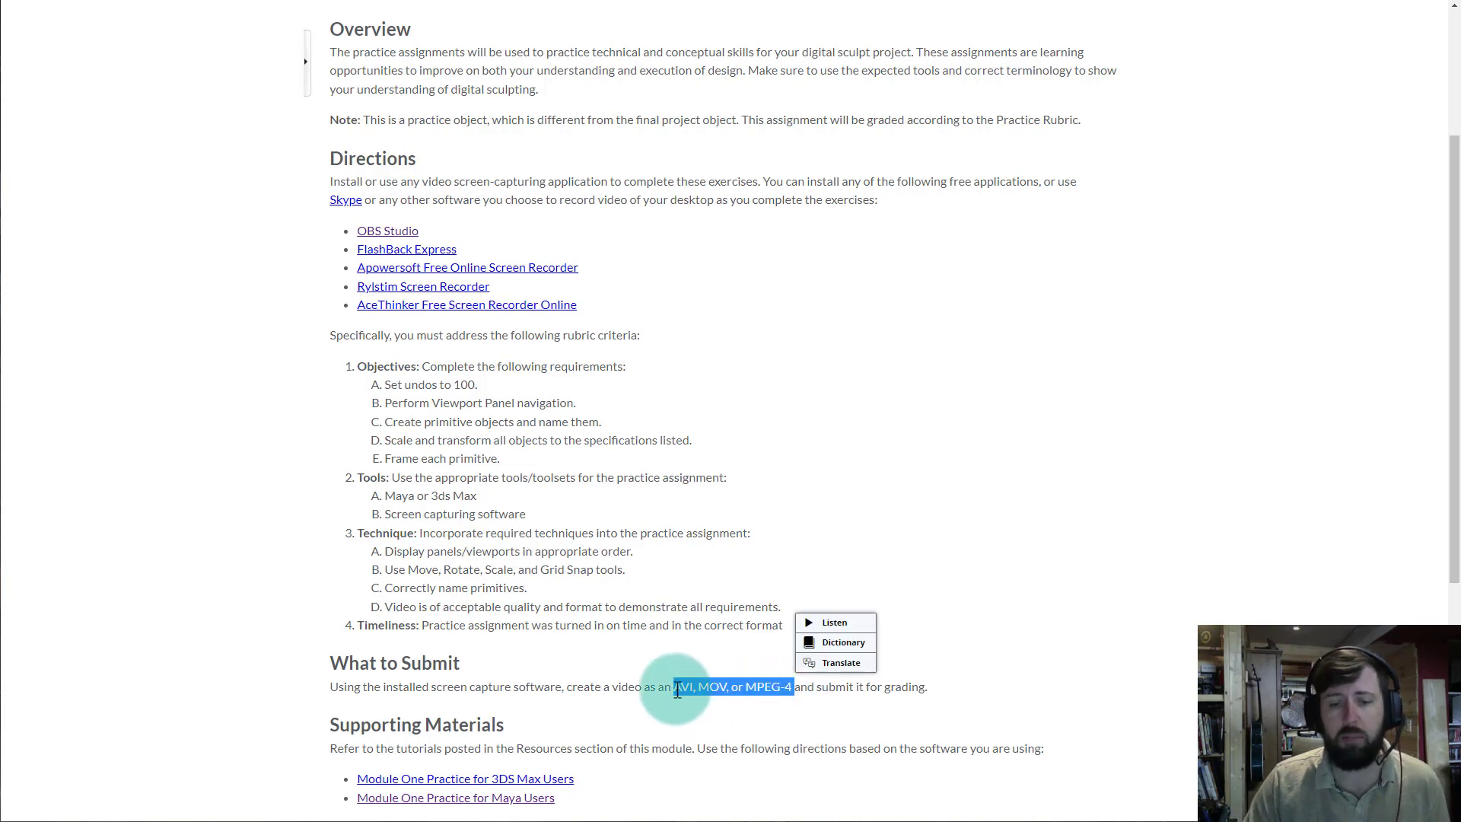
pyautogui.click(711, 693)
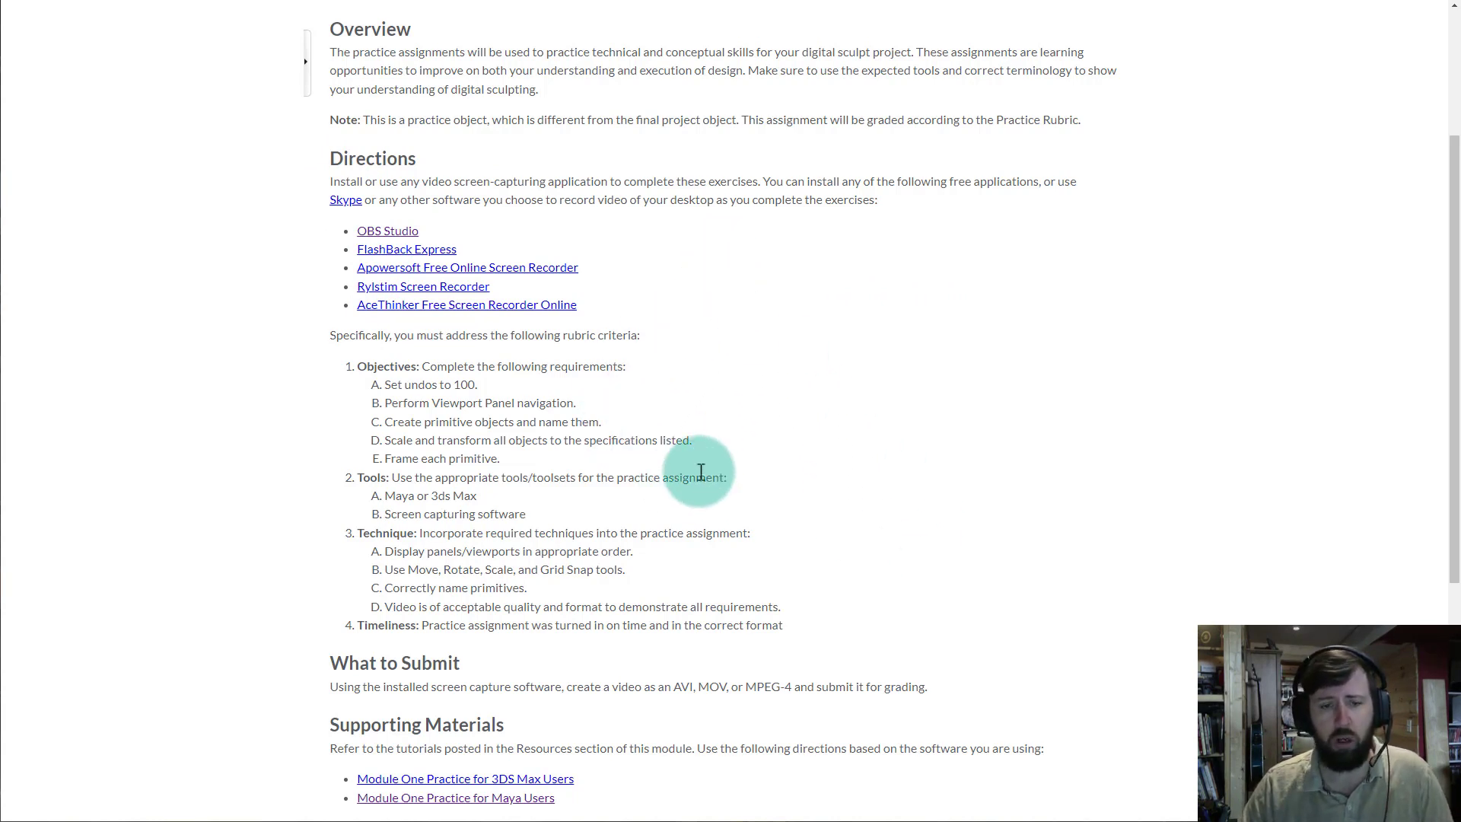
pyautogui.scroll(-5, 688, 384)
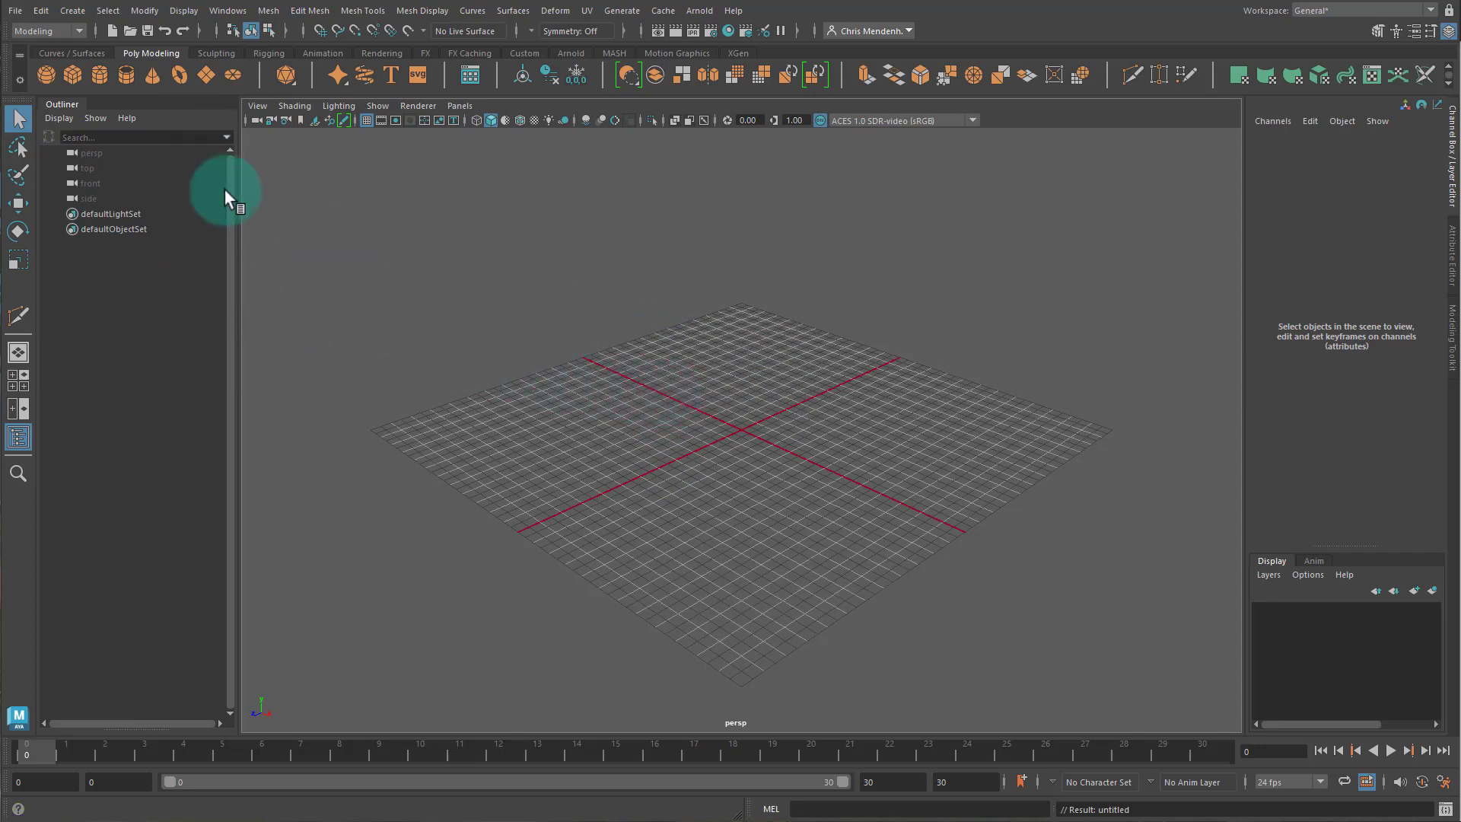
# Switch to Maya and set the workspace to General
pyautogui.click(1319, 12)
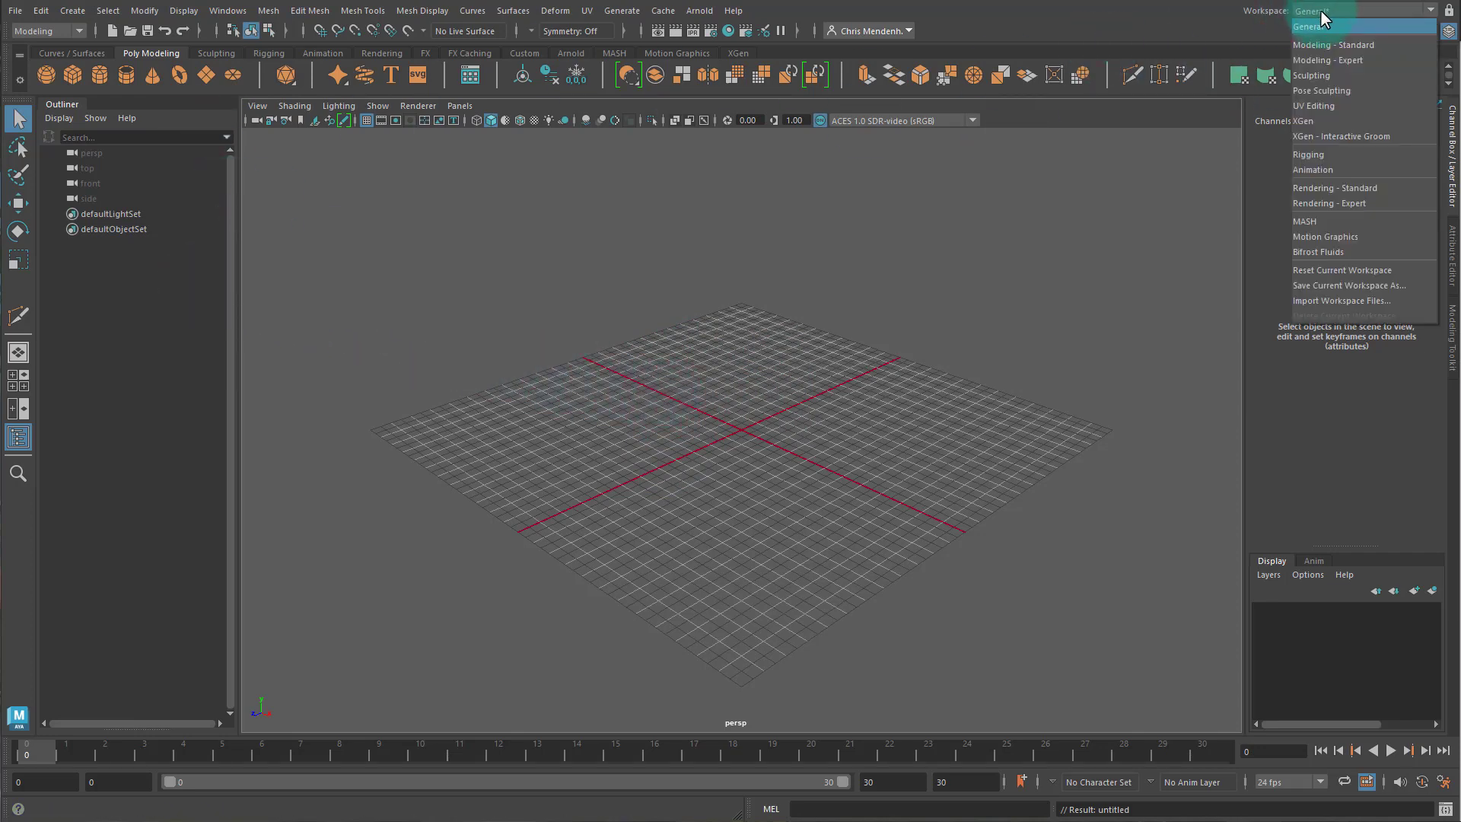
pyautogui.click(1315, 27)
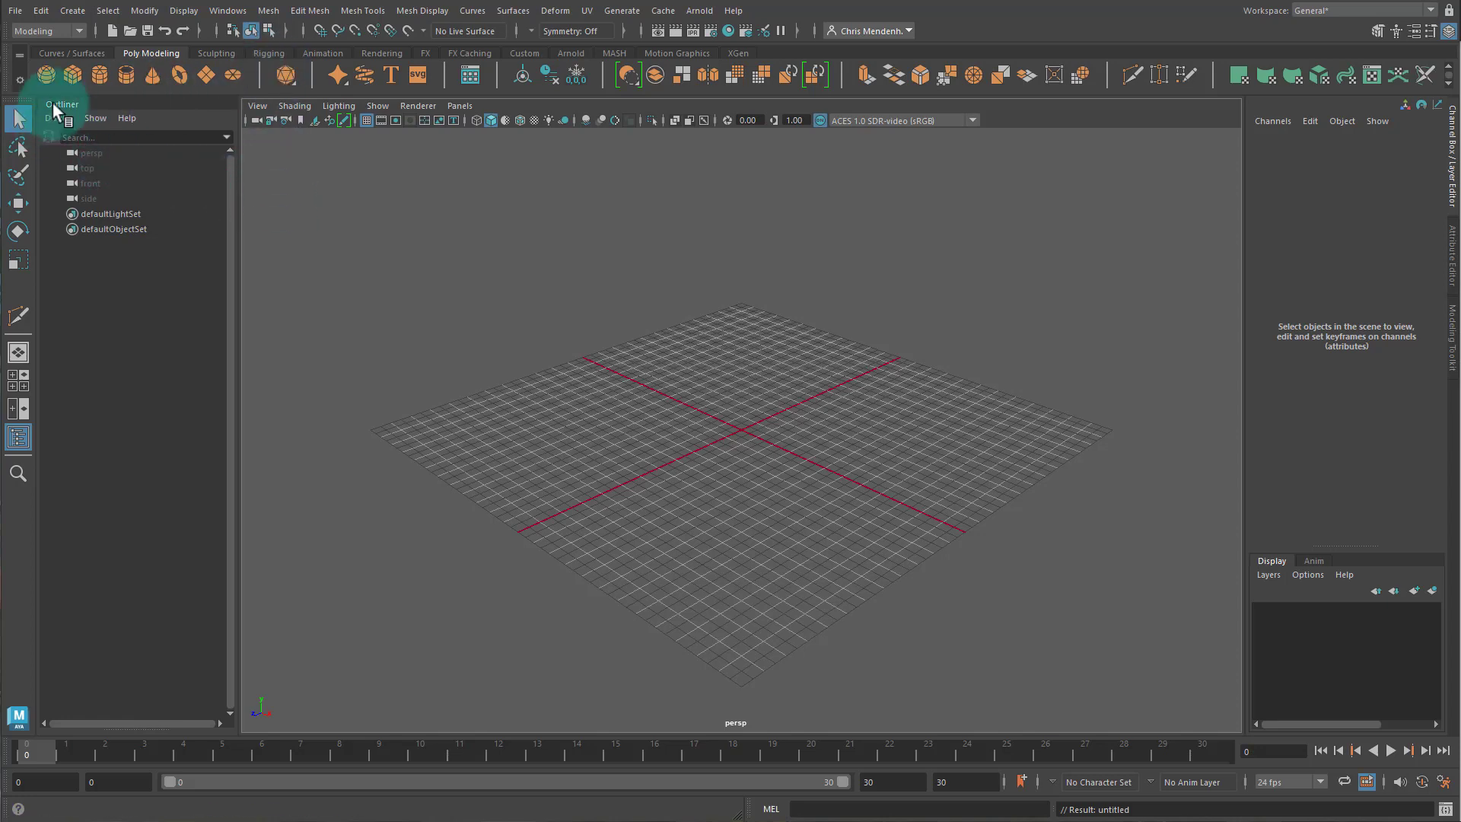
# Undock and close the Outliner, then reopen it and dock it beside the viewport again
pyautogui.moveTo(53, 104); pyautogui.dragTo(381, 129)
pyautogui.click(446, 121)
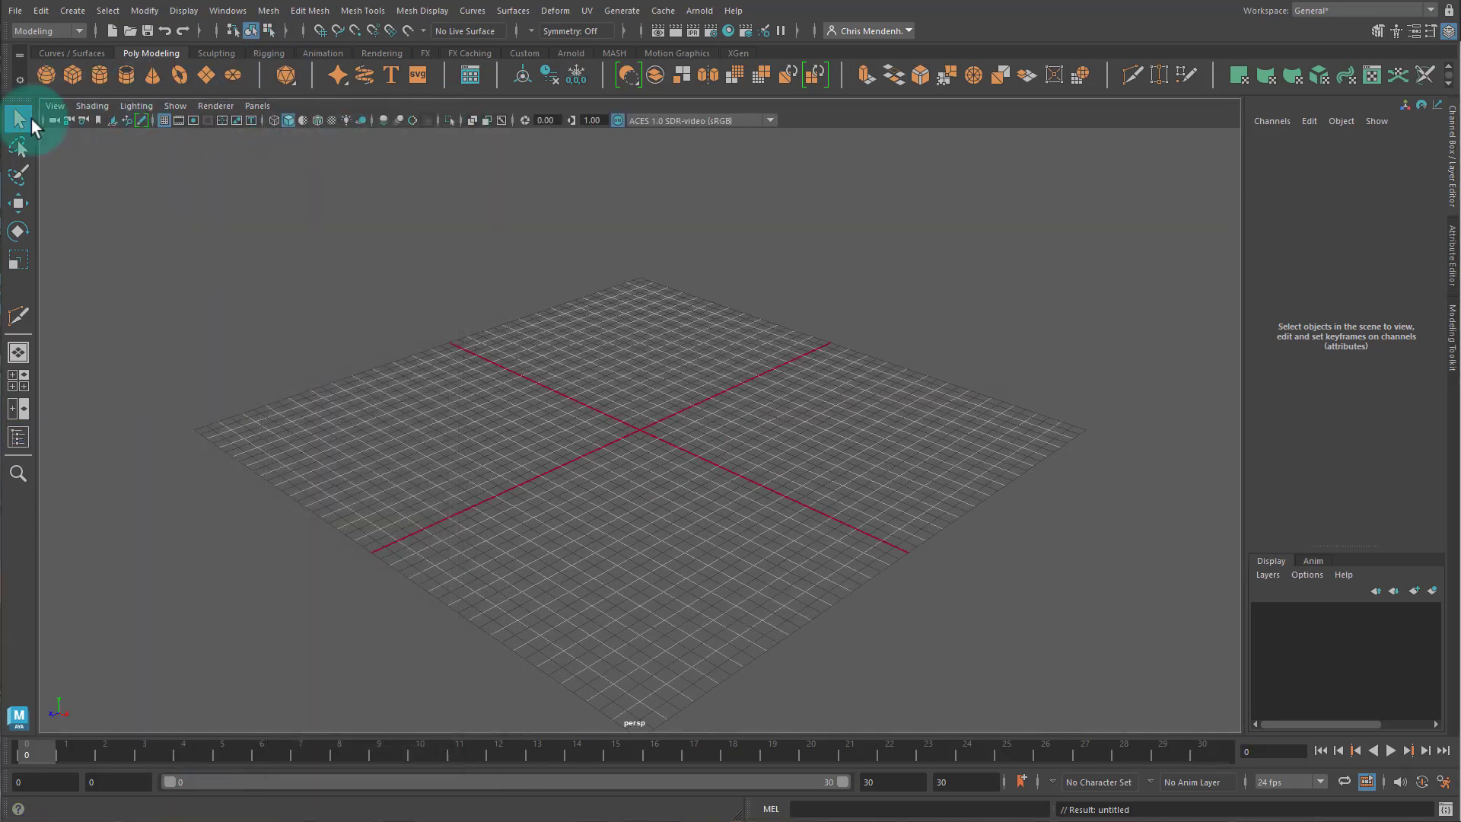
pyautogui.click(234, 12)
pyautogui.click(273, 196)
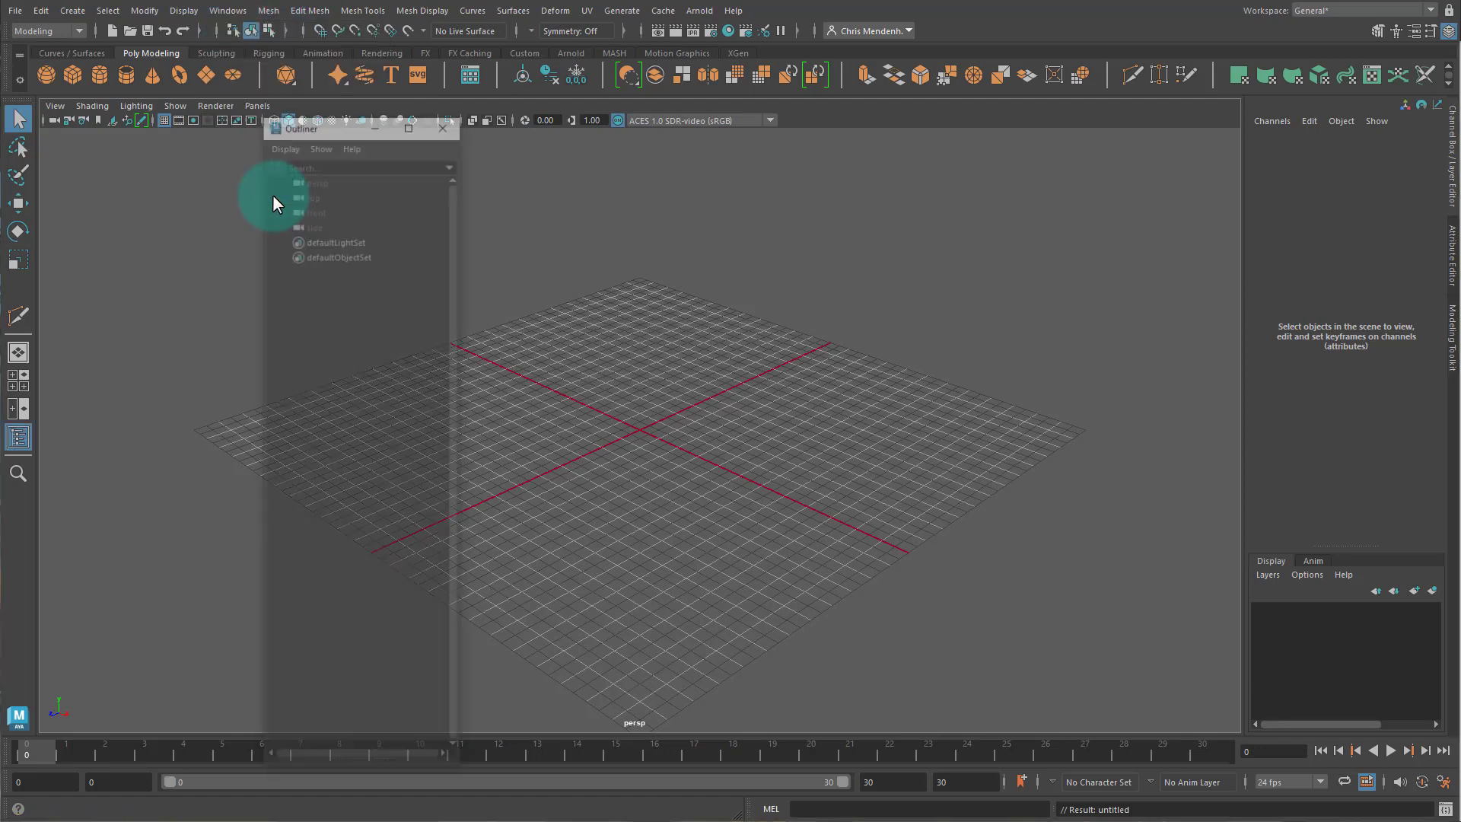
pyautogui.moveTo(352, 121); pyautogui.dragTo(33, 140)
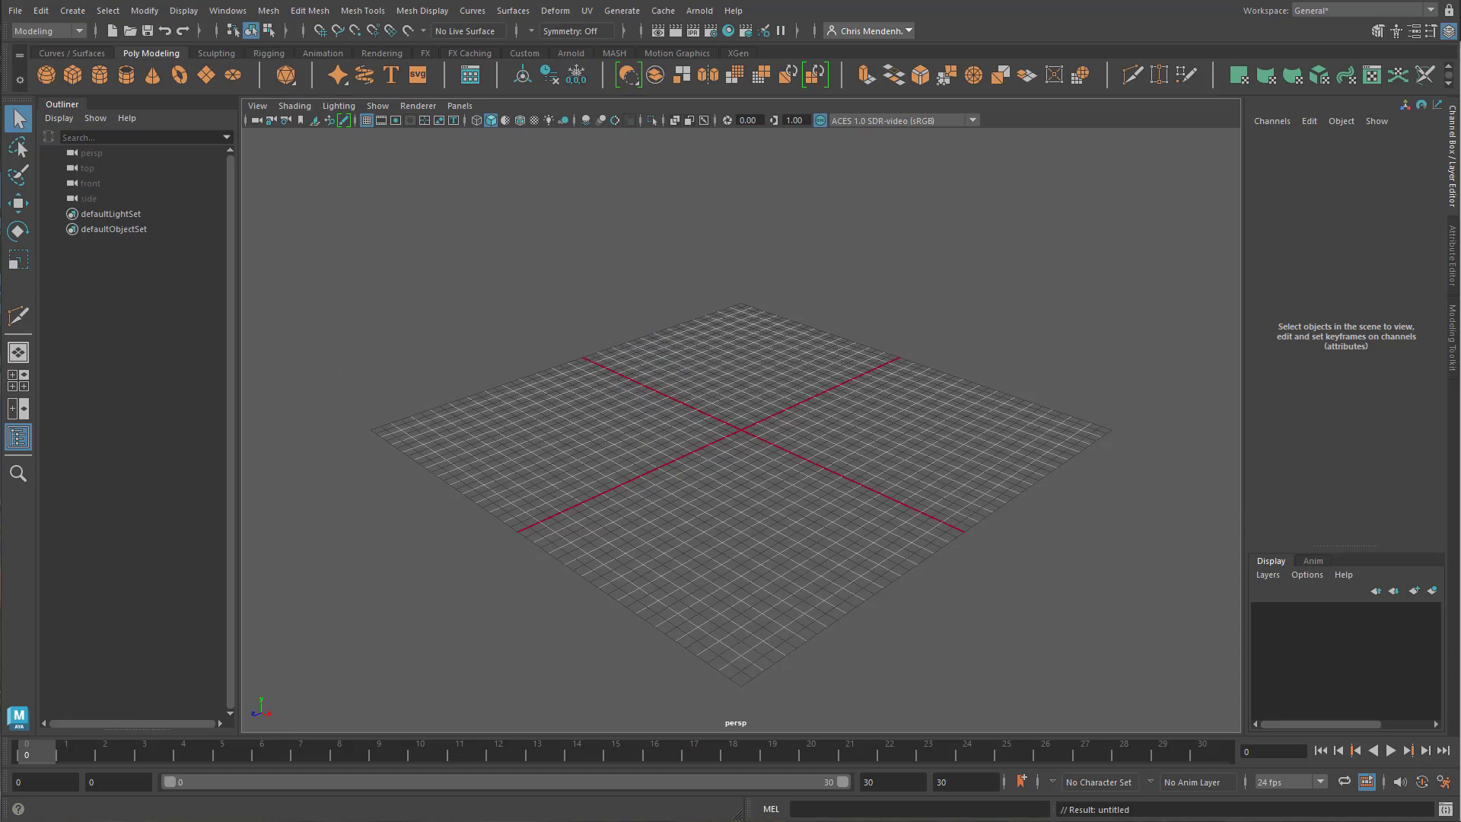
pyautogui.click(435, 430)
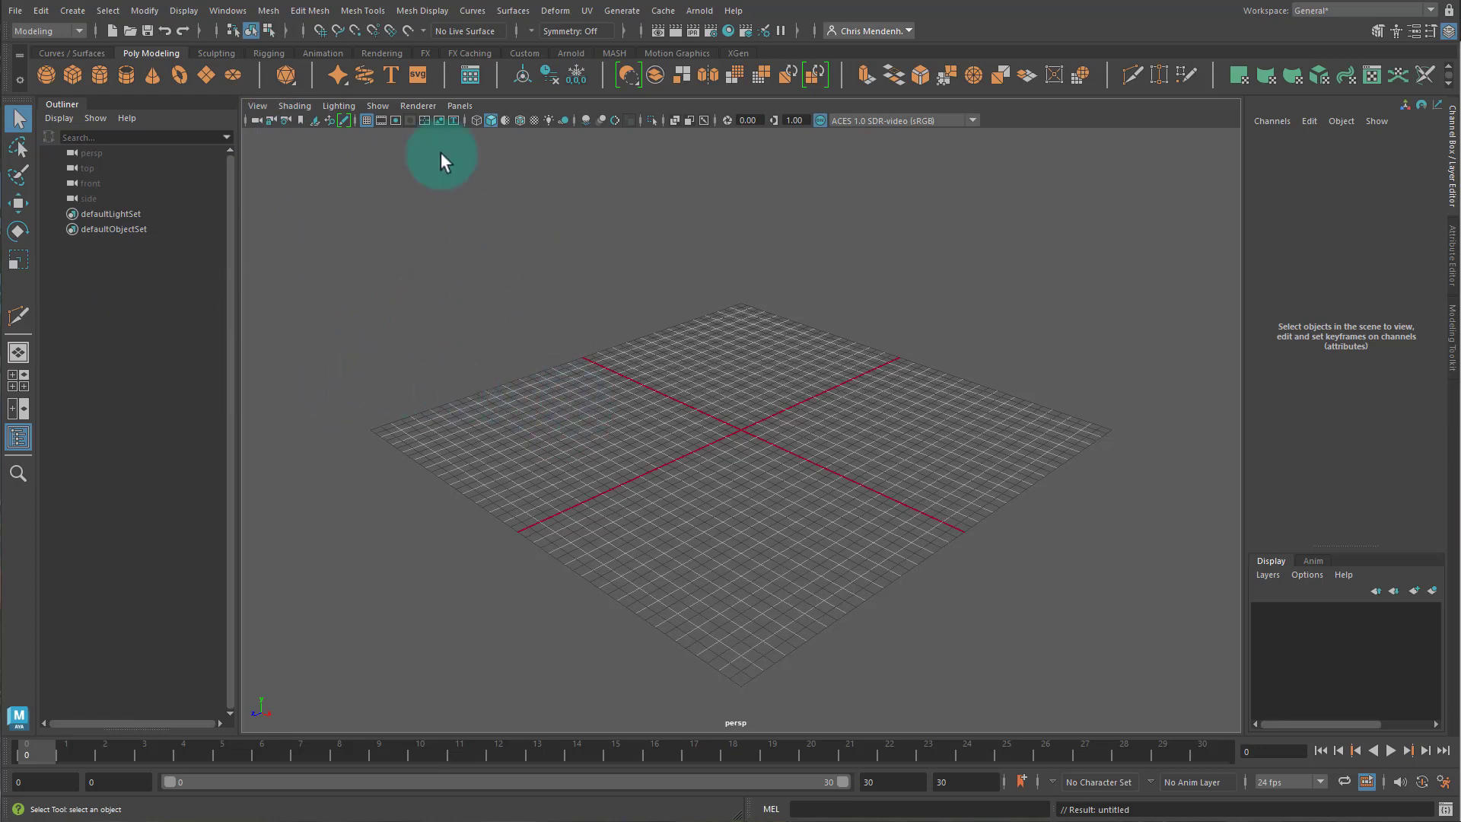
# Set the undo queue to Finite with a queue size of 100 in the preferences and save them
pyautogui.click(231, 11)
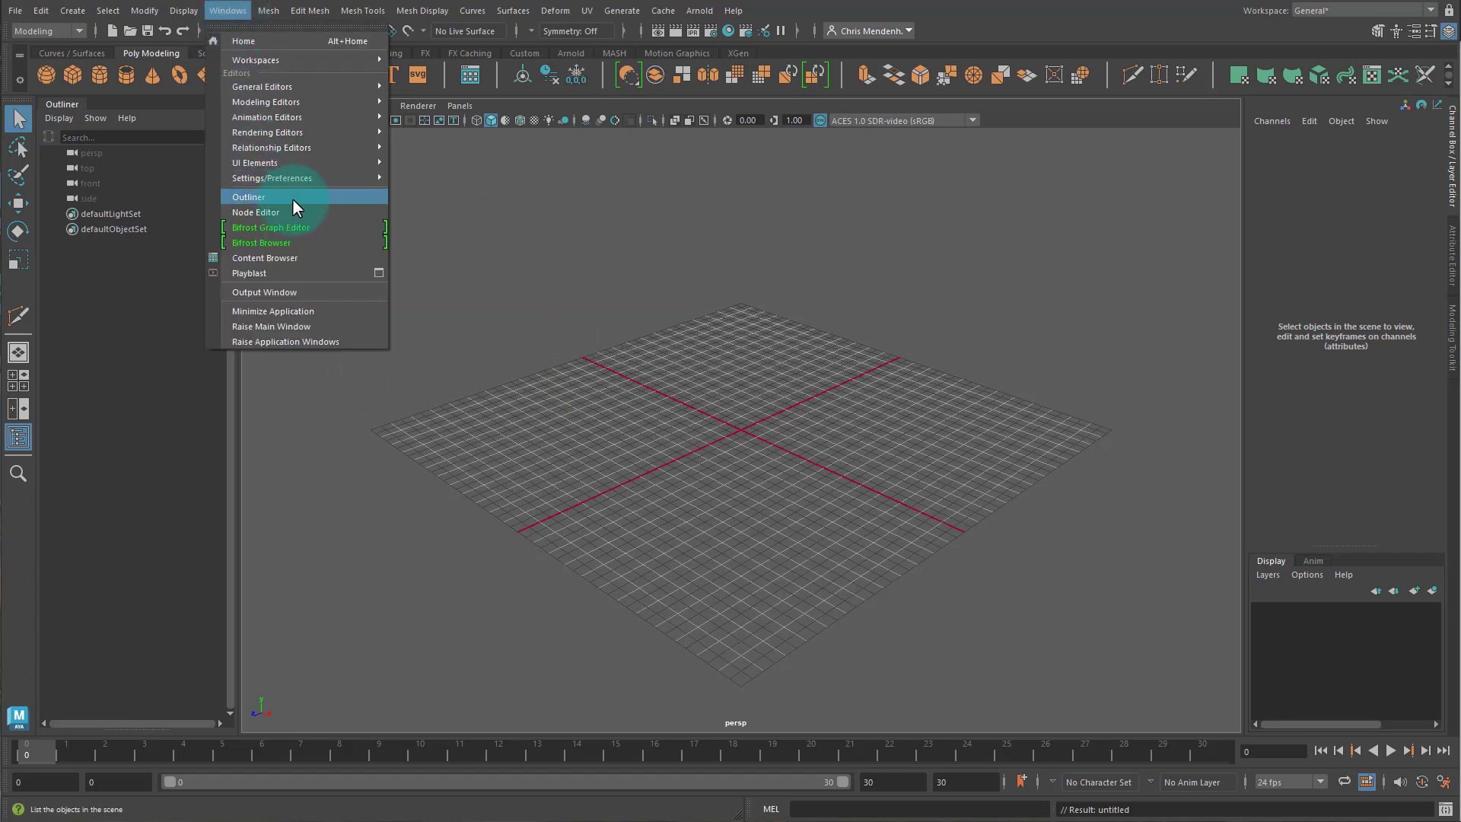
pyautogui.moveTo(298, 181)
pyautogui.click(438, 189)
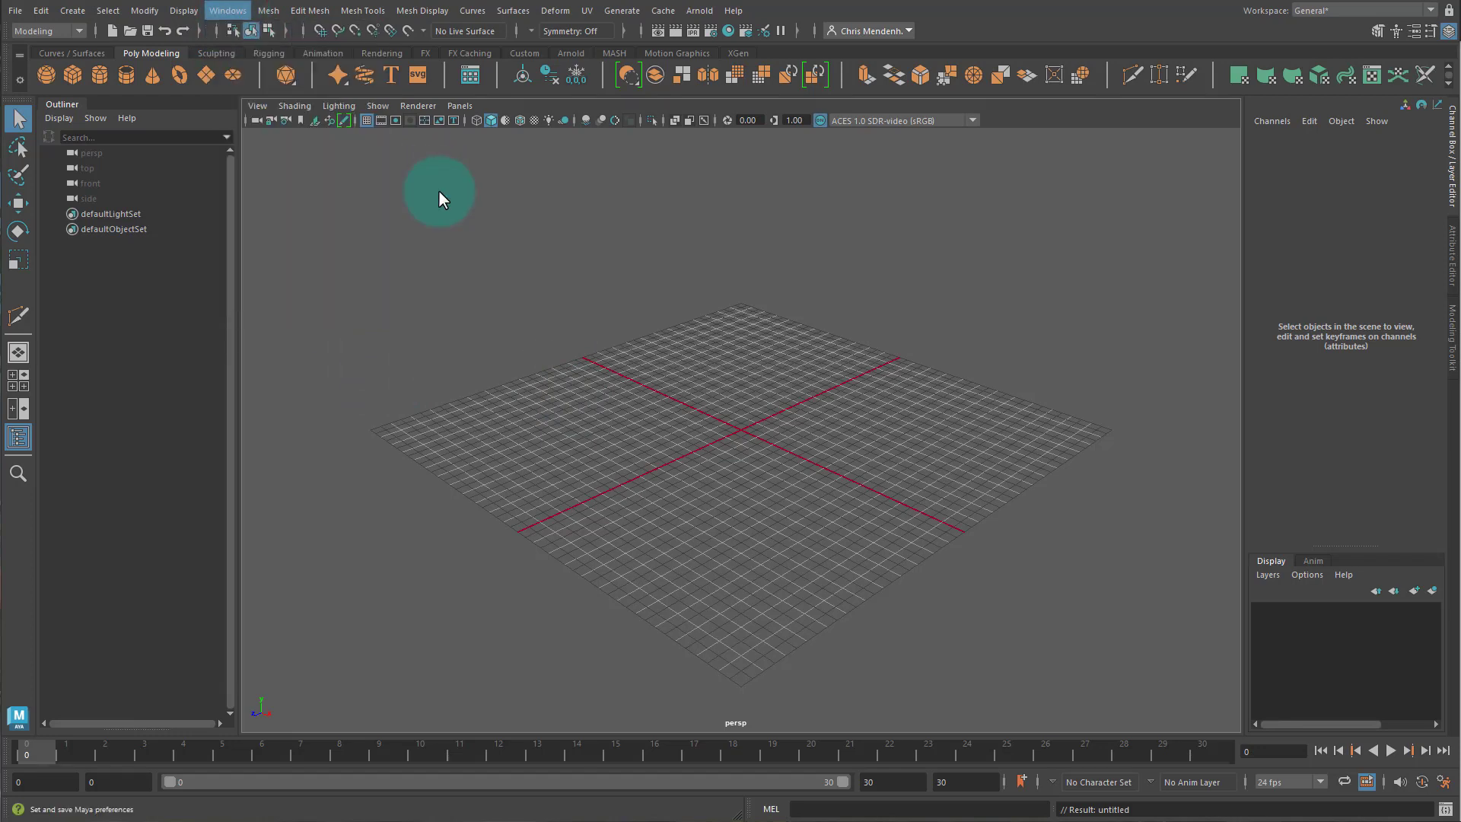
pyautogui.moveTo(321, 72); pyautogui.dragTo(531, 121)
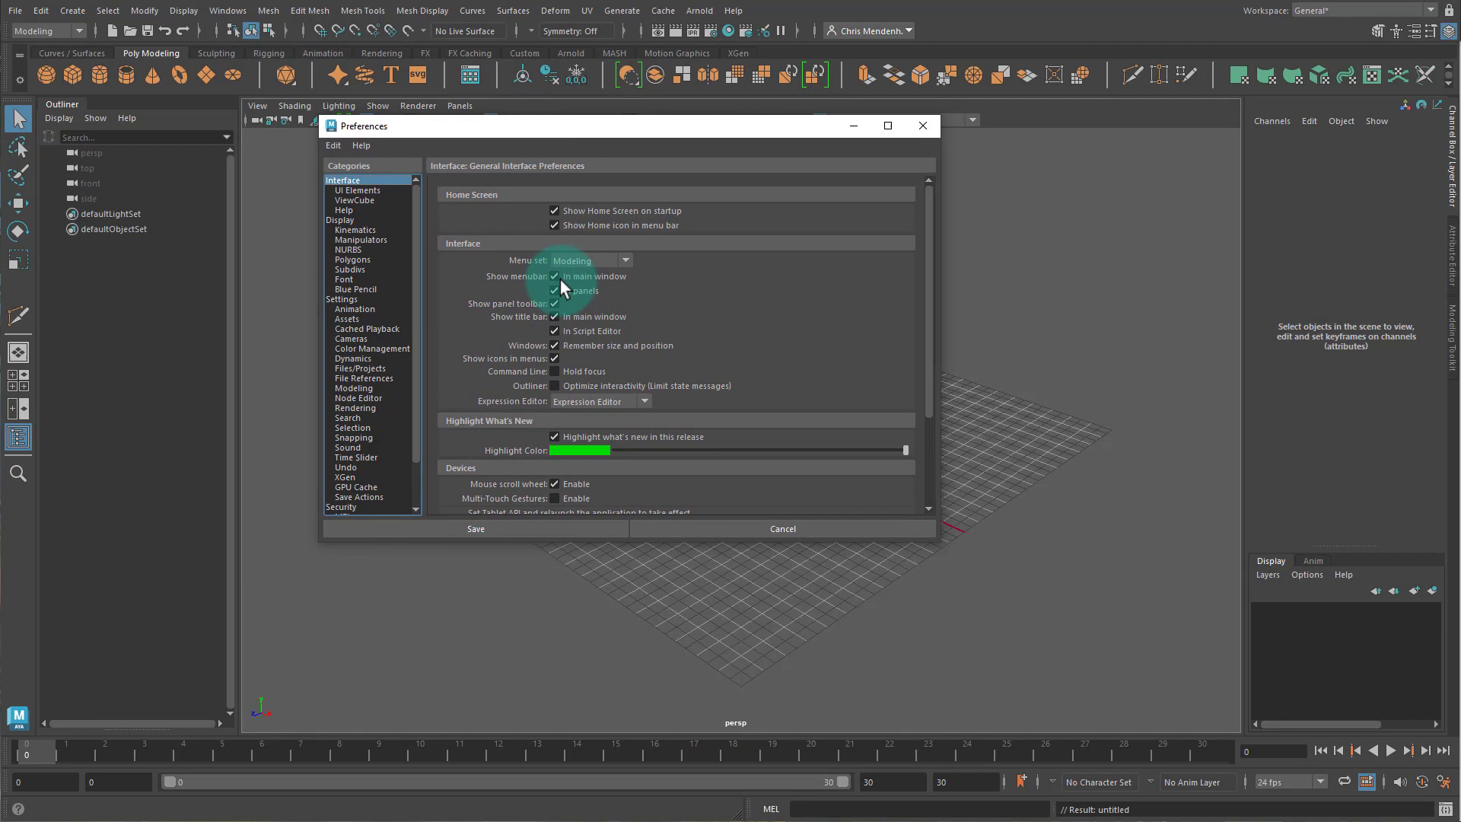
pyautogui.click(347, 467)
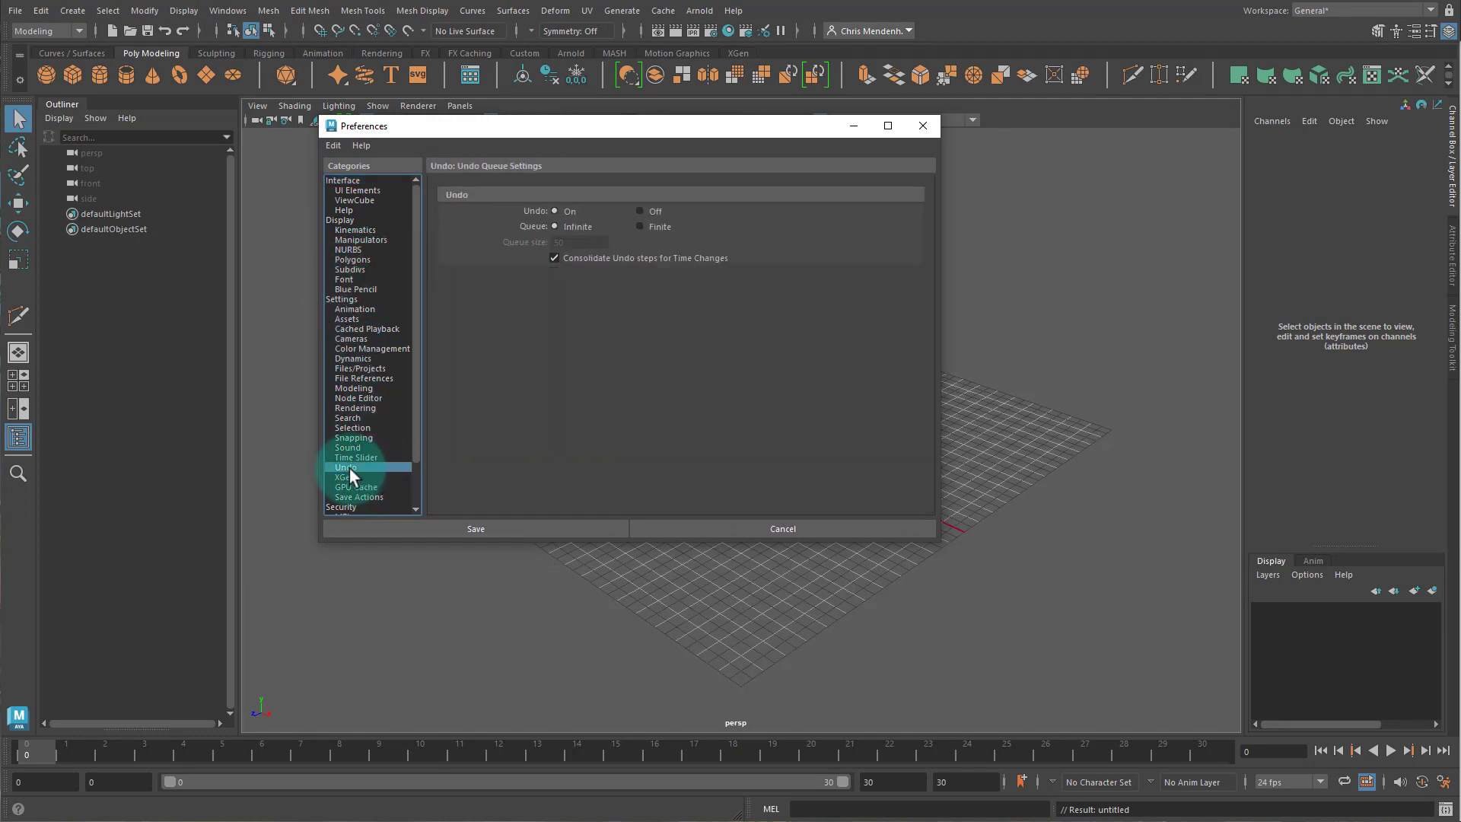
pyautogui.click(639, 226)
pyautogui.doubleClick(567, 242)
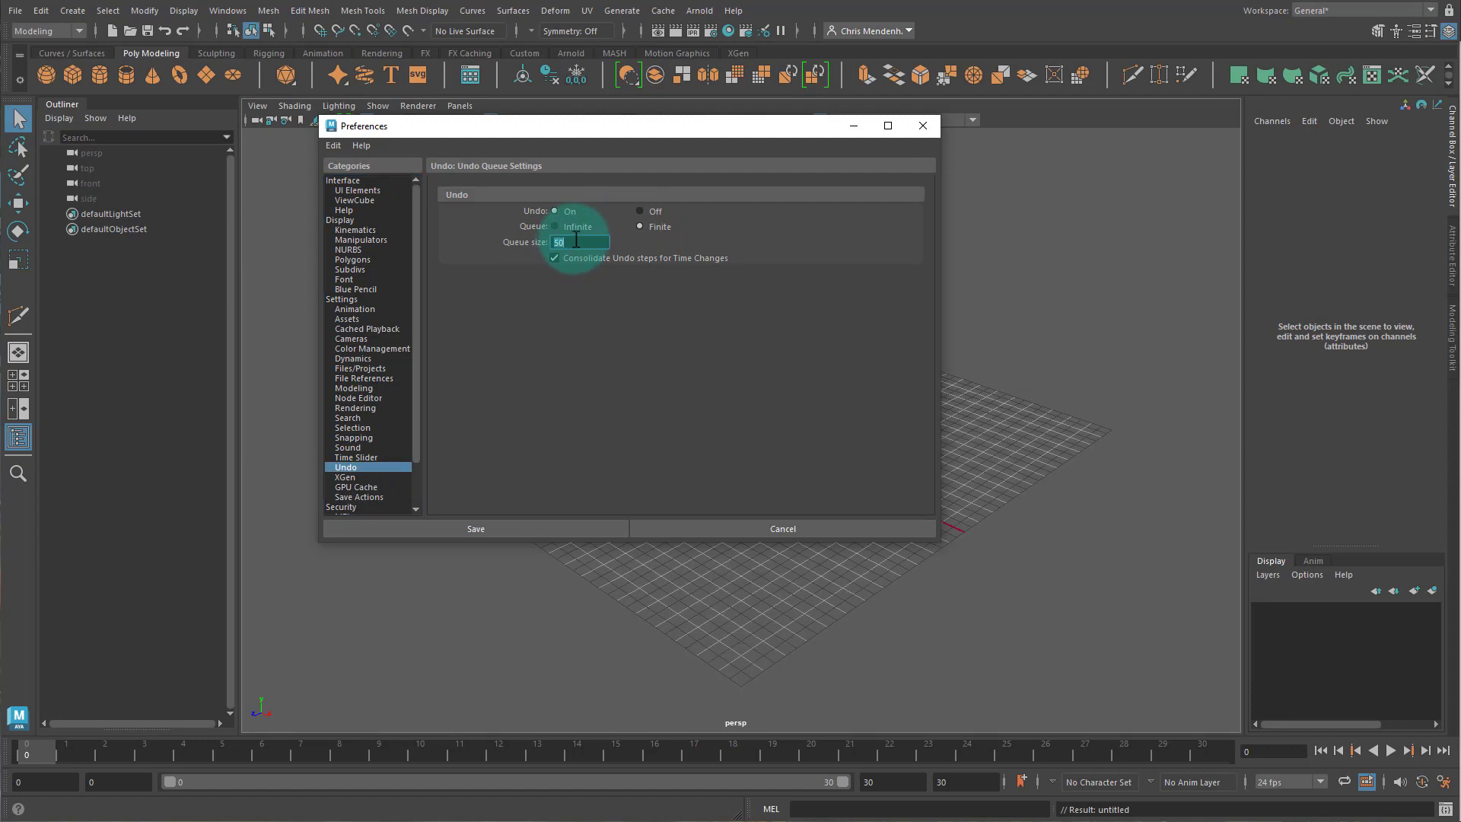
pyautogui.write('100')
pyautogui.click(514, 526)
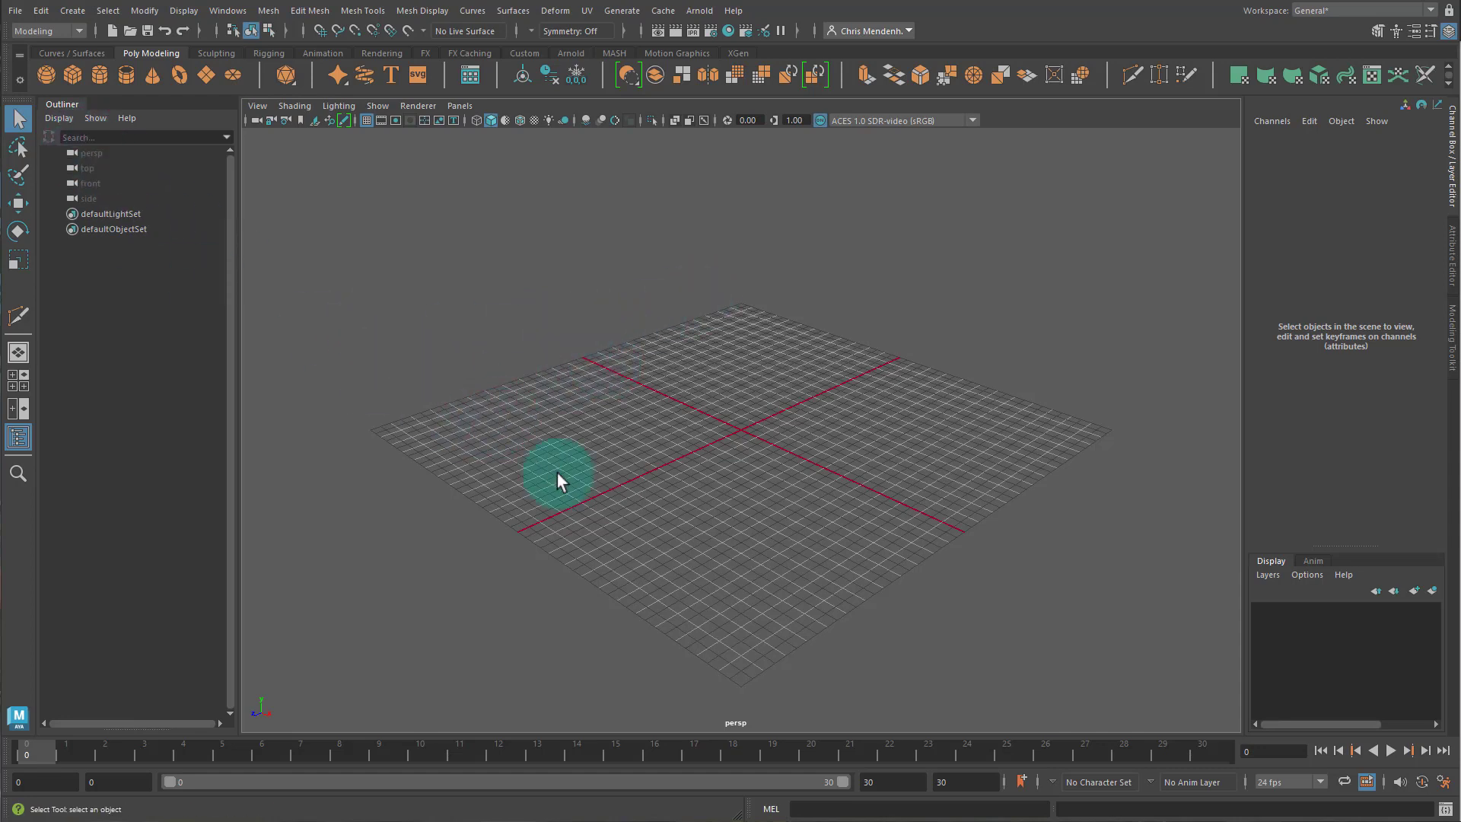
# Switch back and forth between the single perspective view and the four-view layout, ending in the perspective view
pyautogui.press('space')
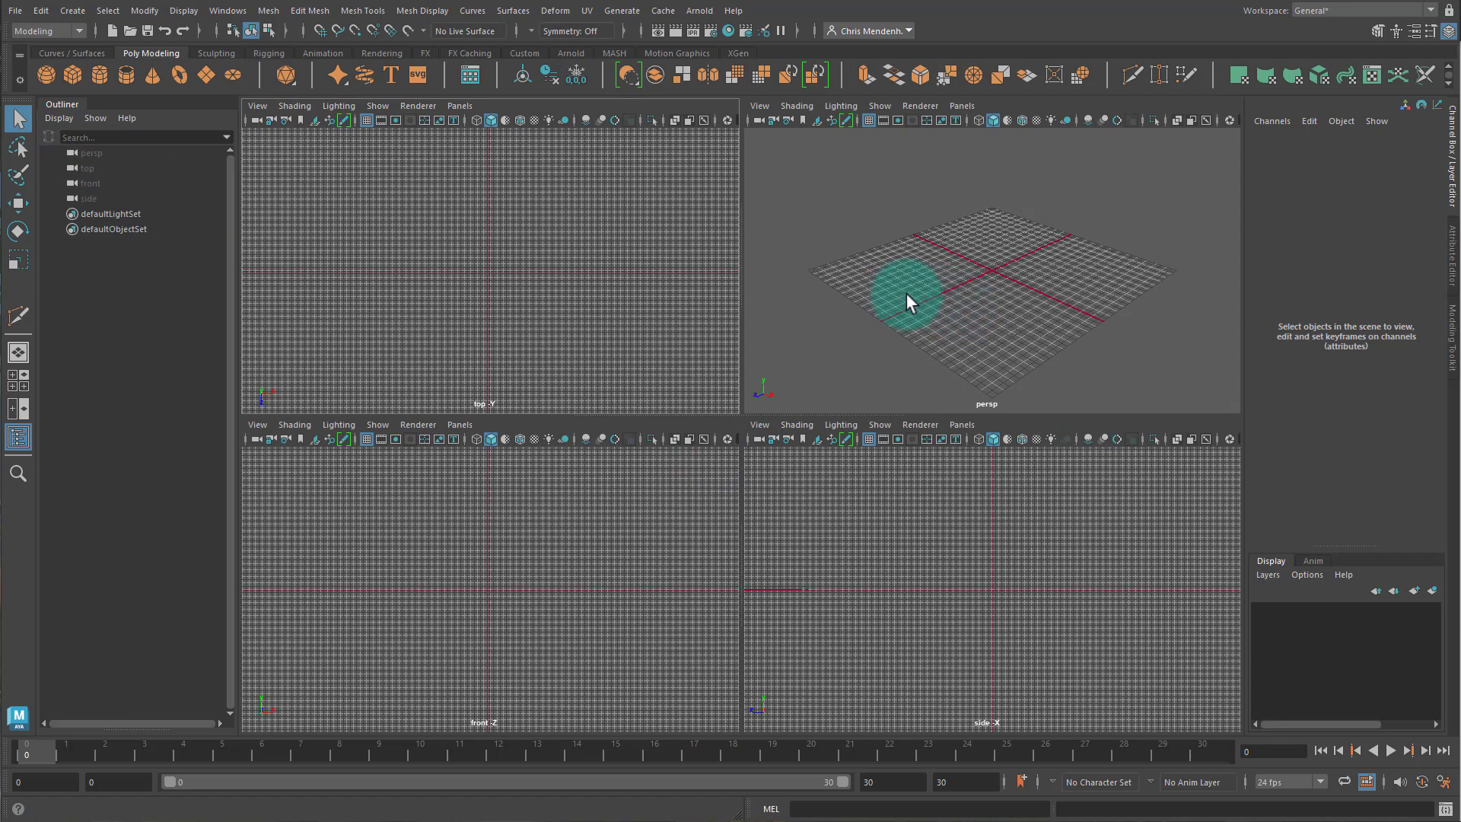
pyautogui.press('space')
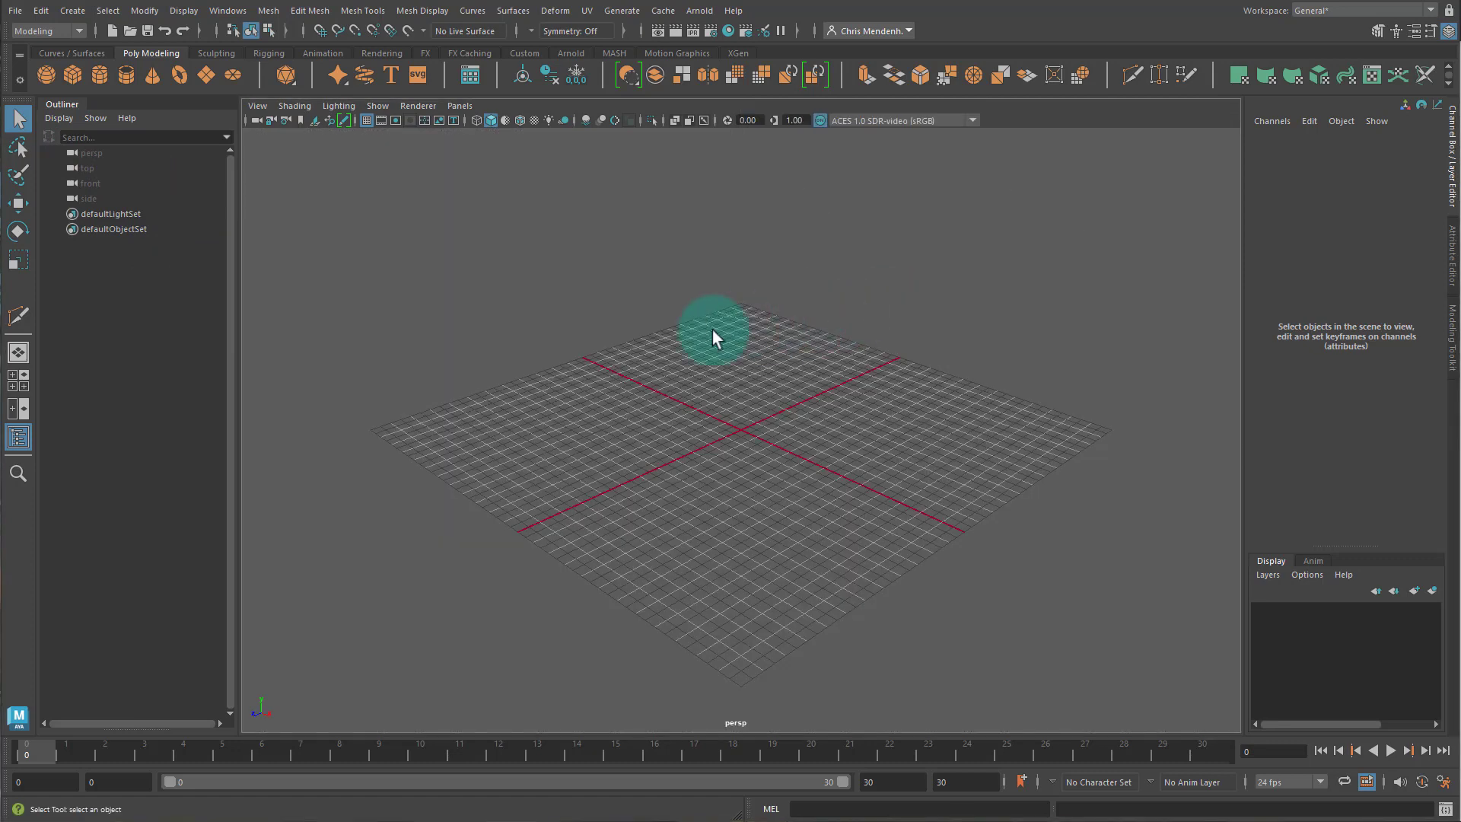
pyautogui.click(27, 383)
pyautogui.press('space')
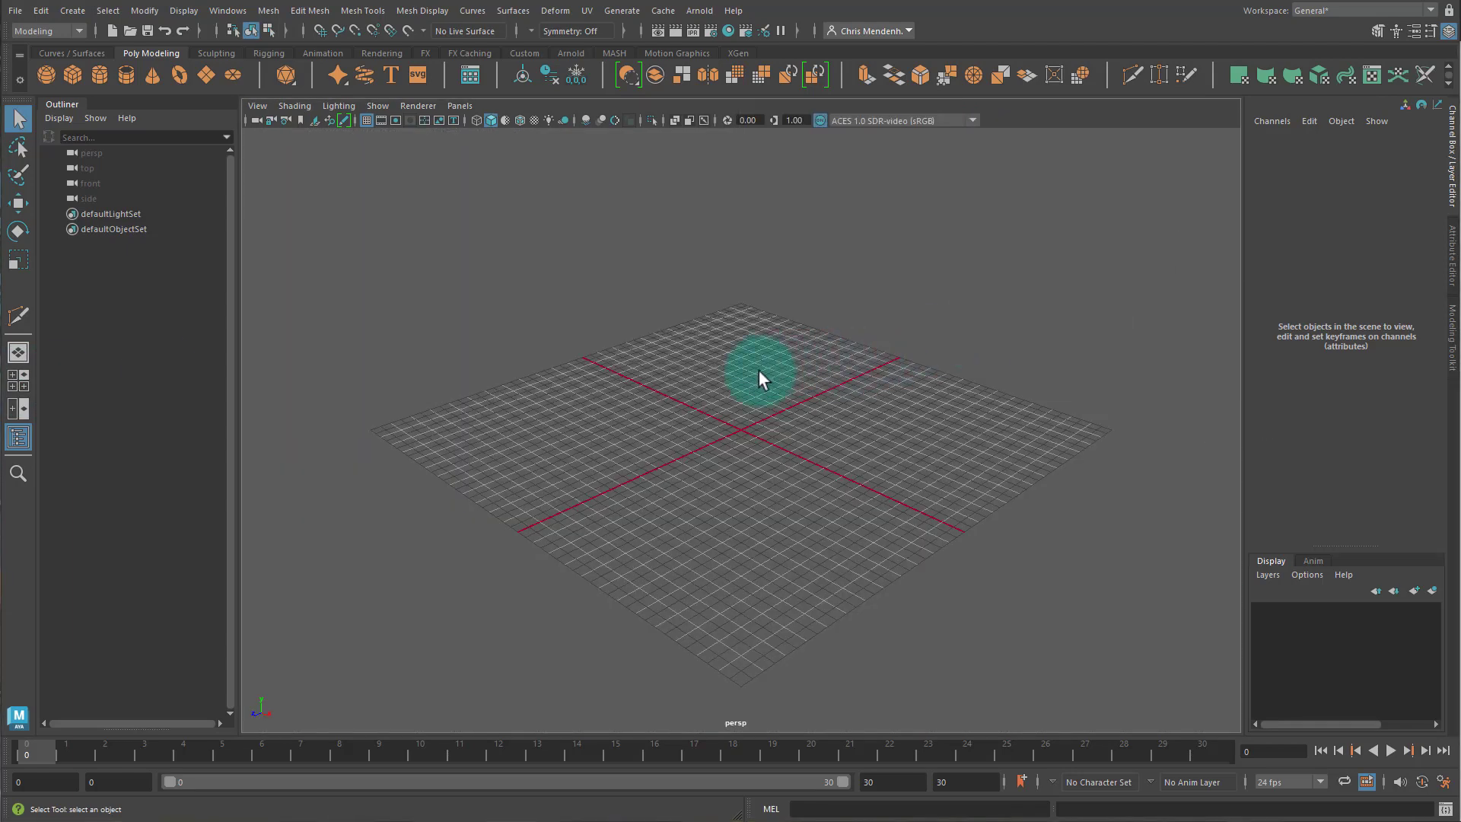
# Maximize the front view from the four-view layout, return to the layout, and maximize the perspective view
pyautogui.press('space')
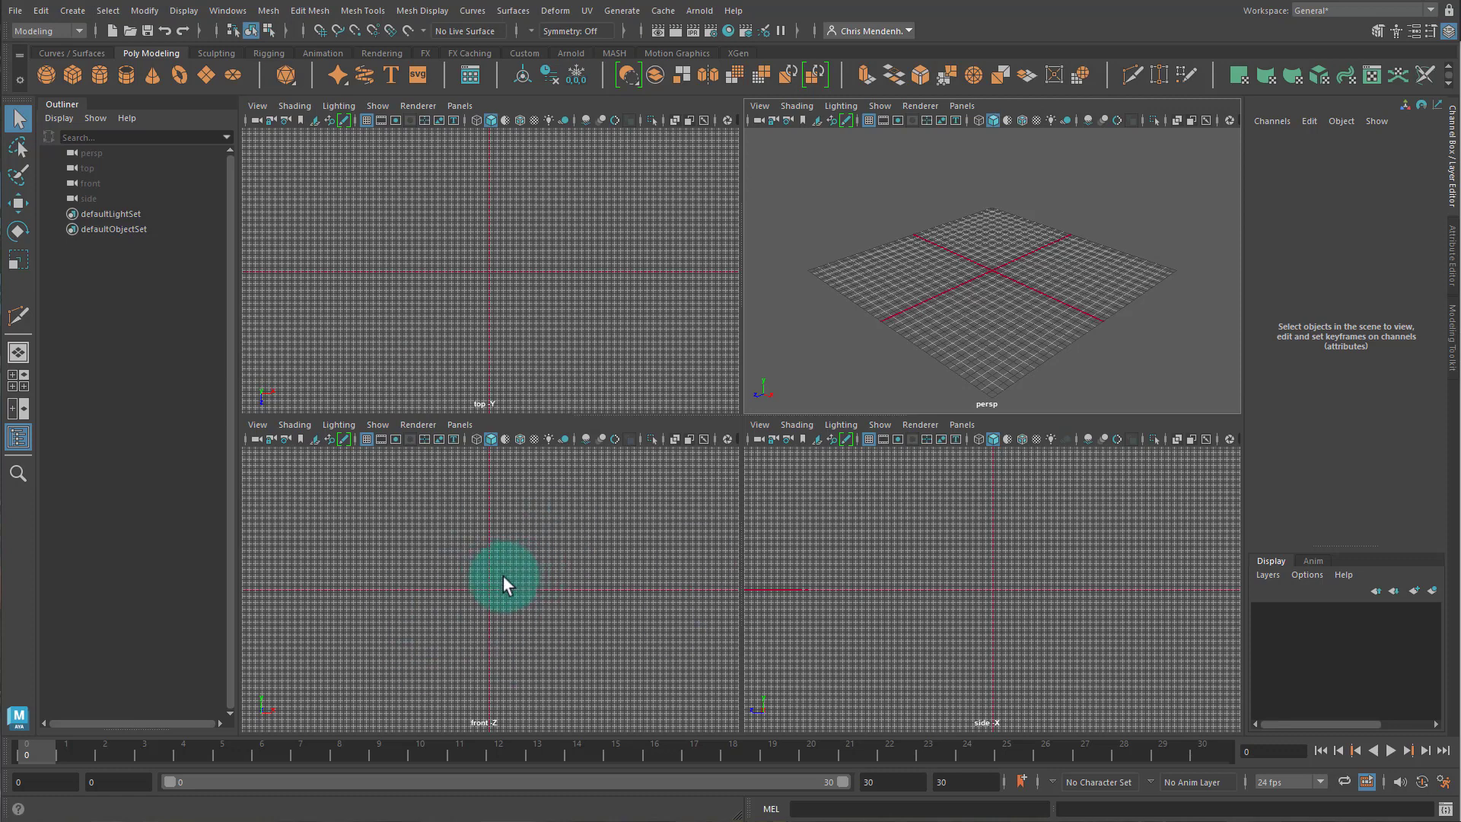
pyautogui.press('space')
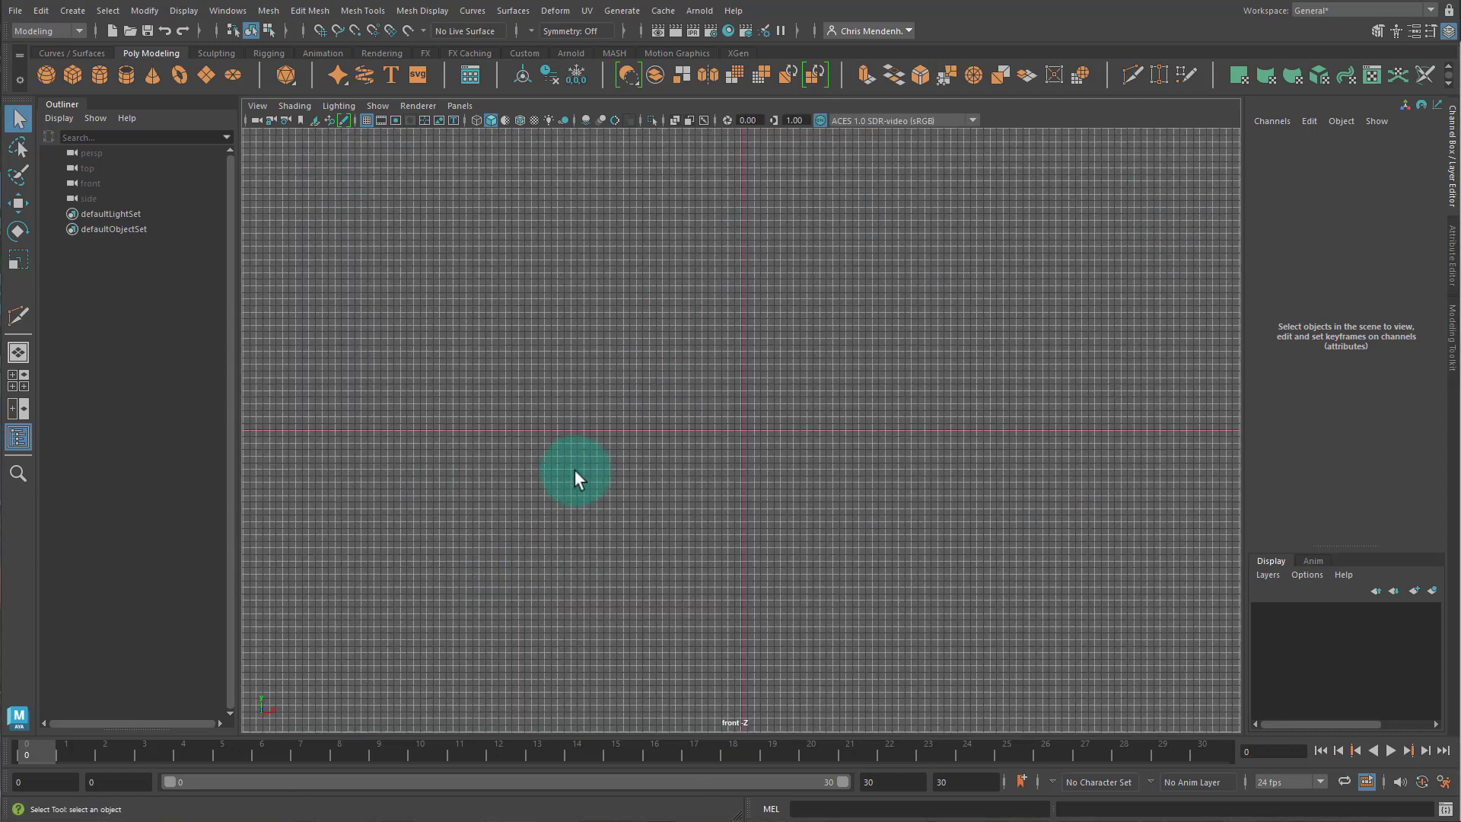
pyautogui.press('space')
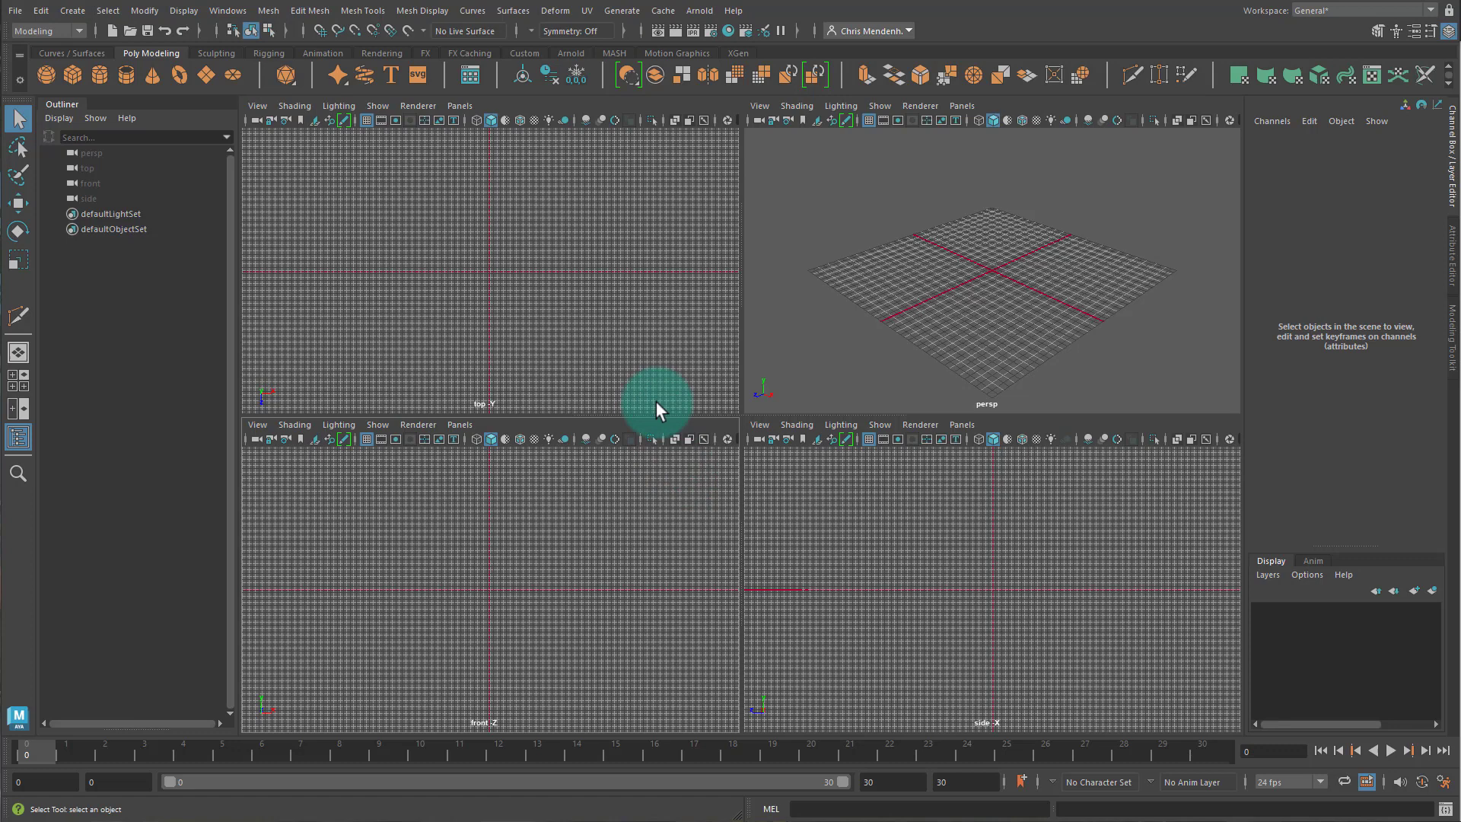
pyautogui.press('space')
pyautogui.press('space')
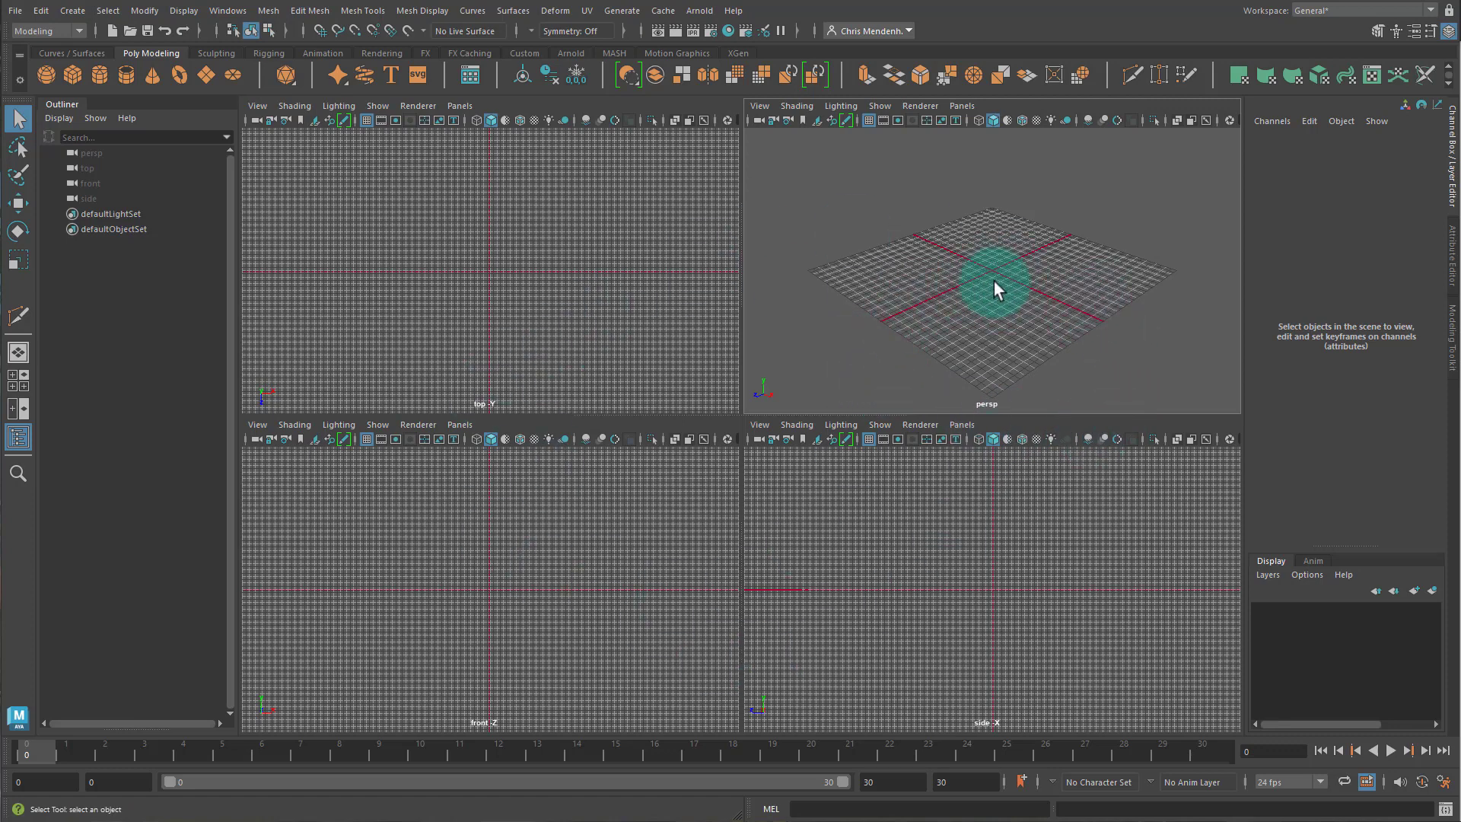
pyautogui.press('space')
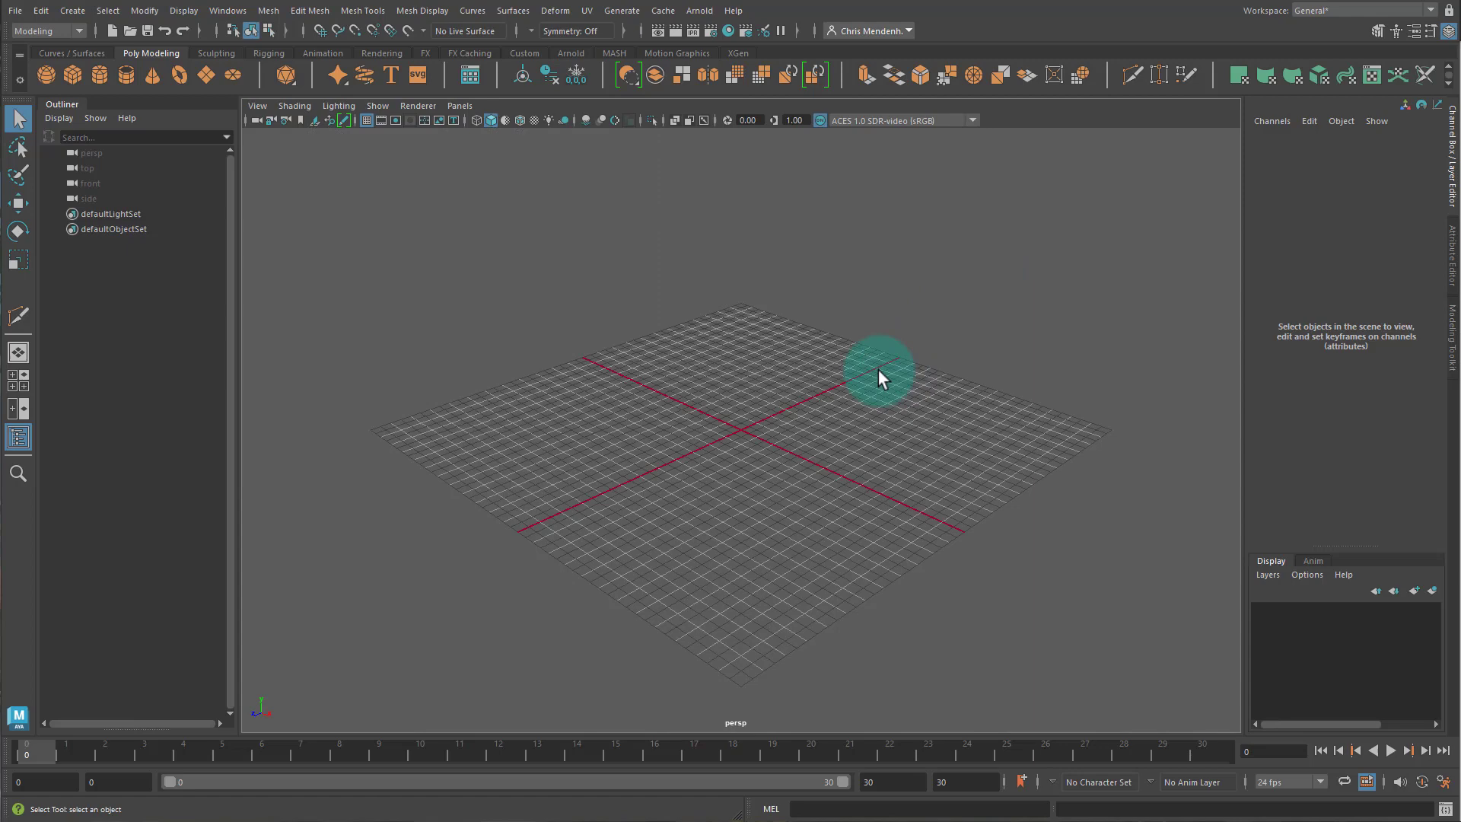
# Maximize the front, side and top views one after another from the four-view layout, ending in the perspective view
pyautogui.press('space')
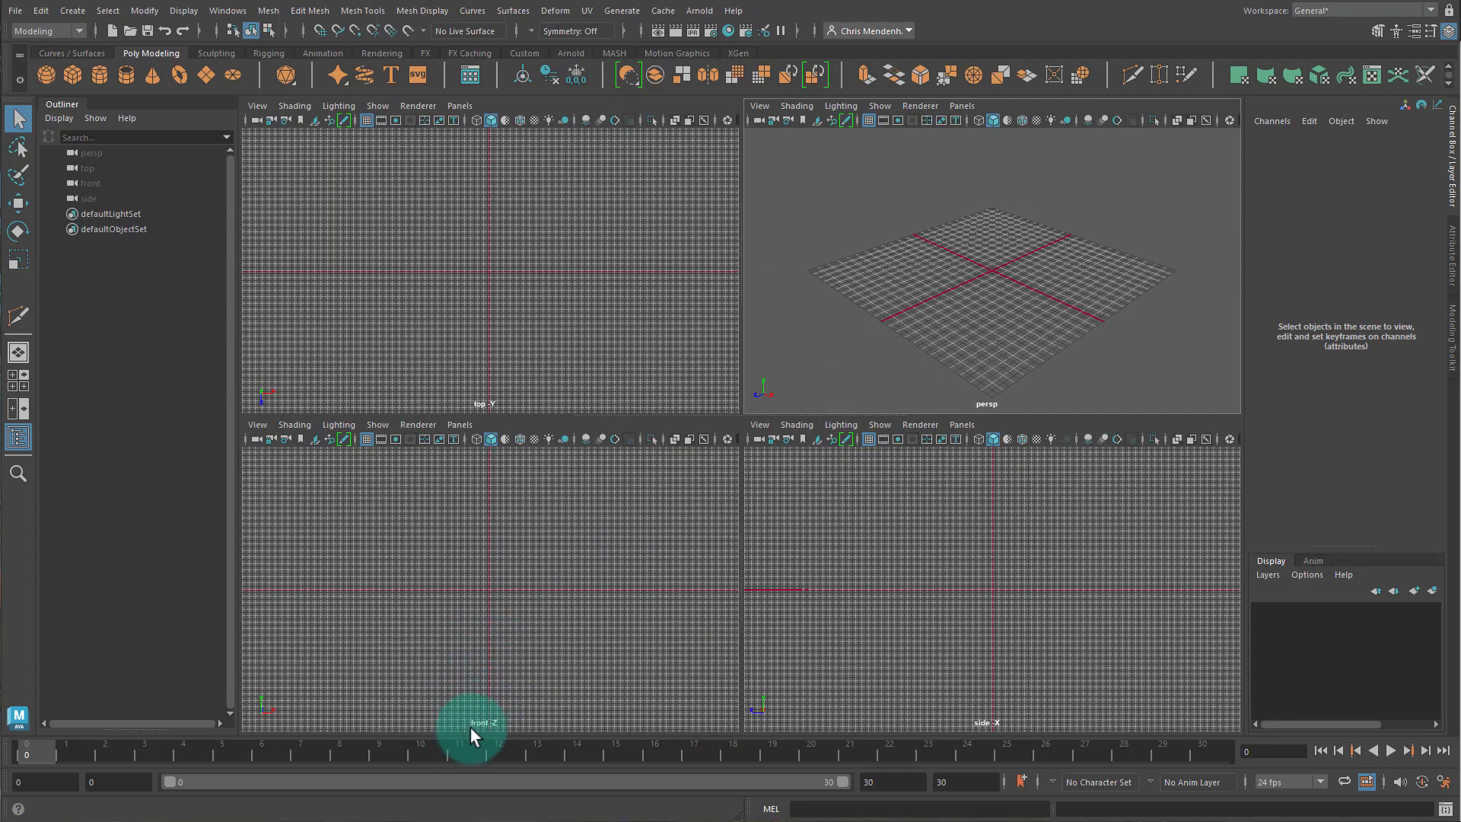
pyautogui.press('space')
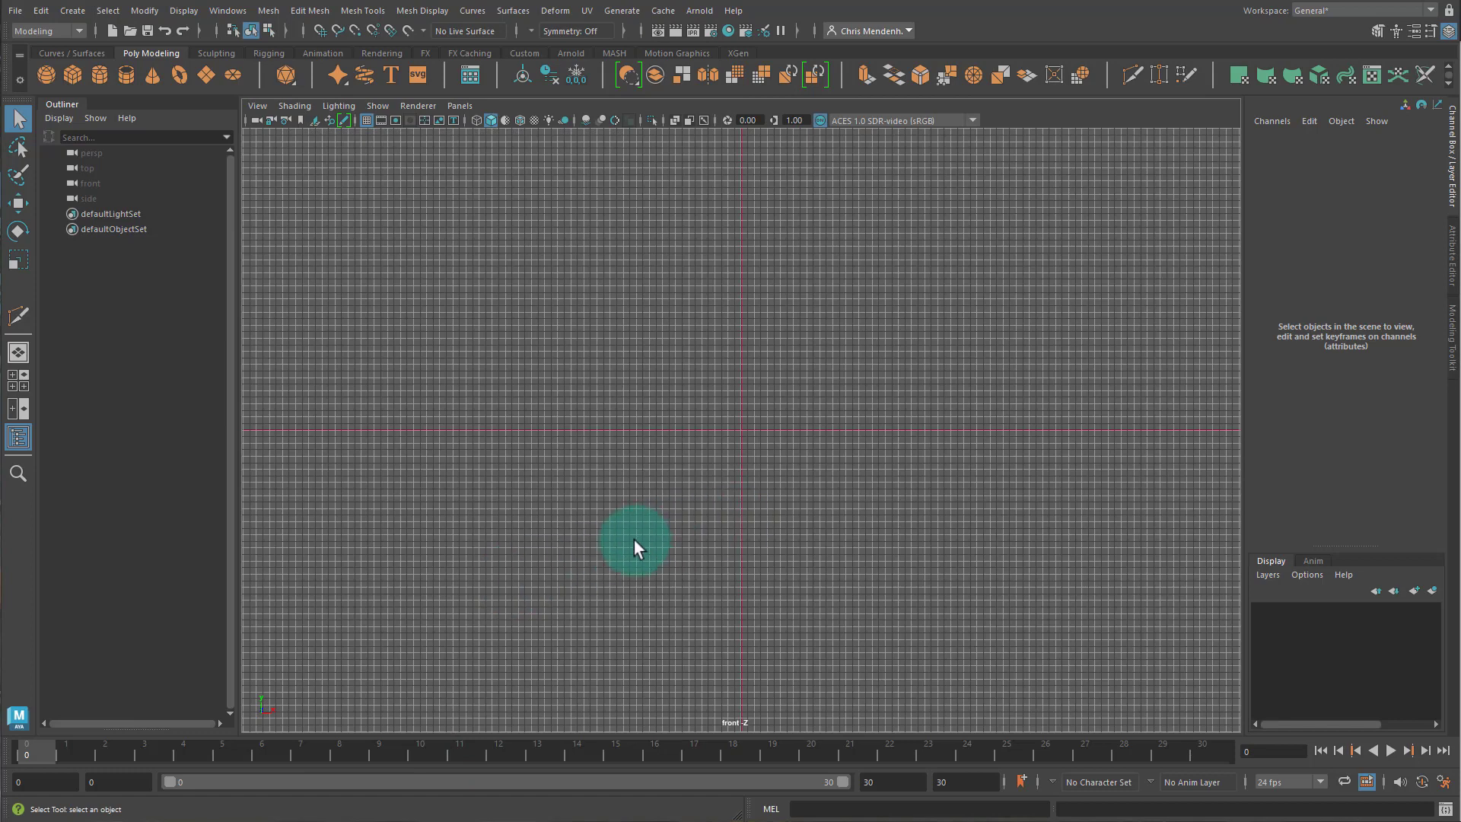
pyautogui.press('space')
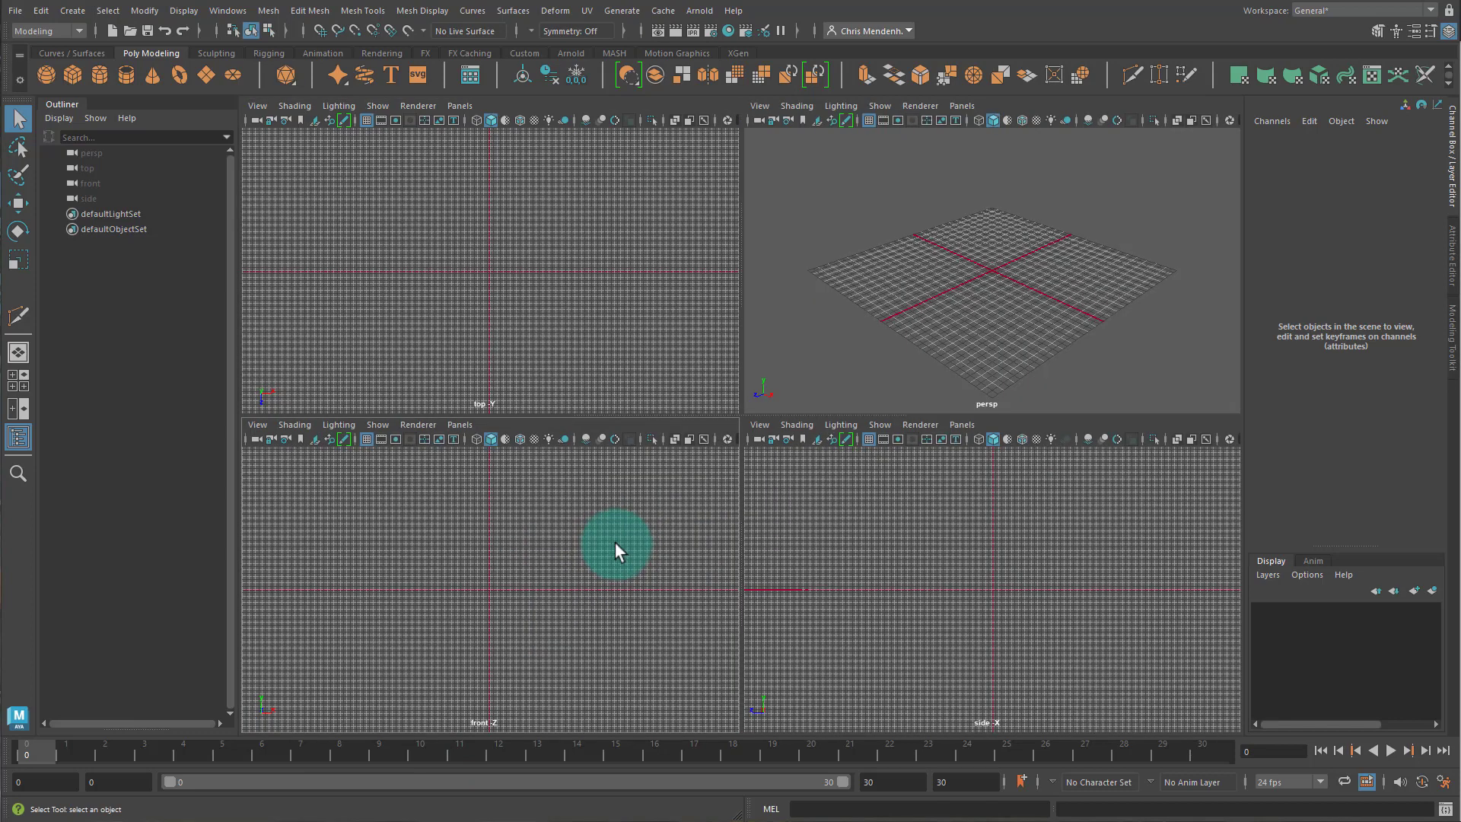
pyautogui.press('space')
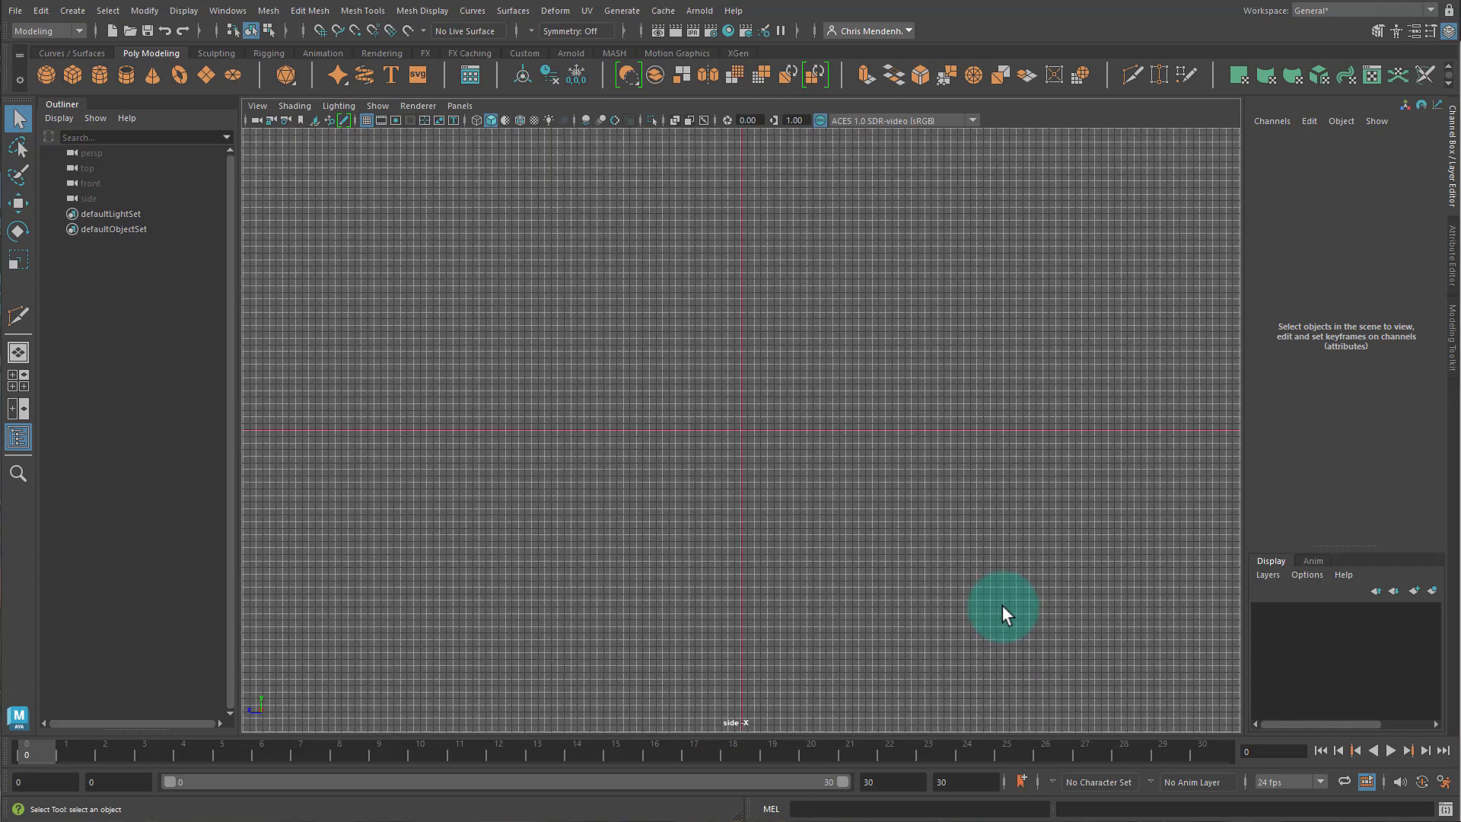
pyautogui.press('space')
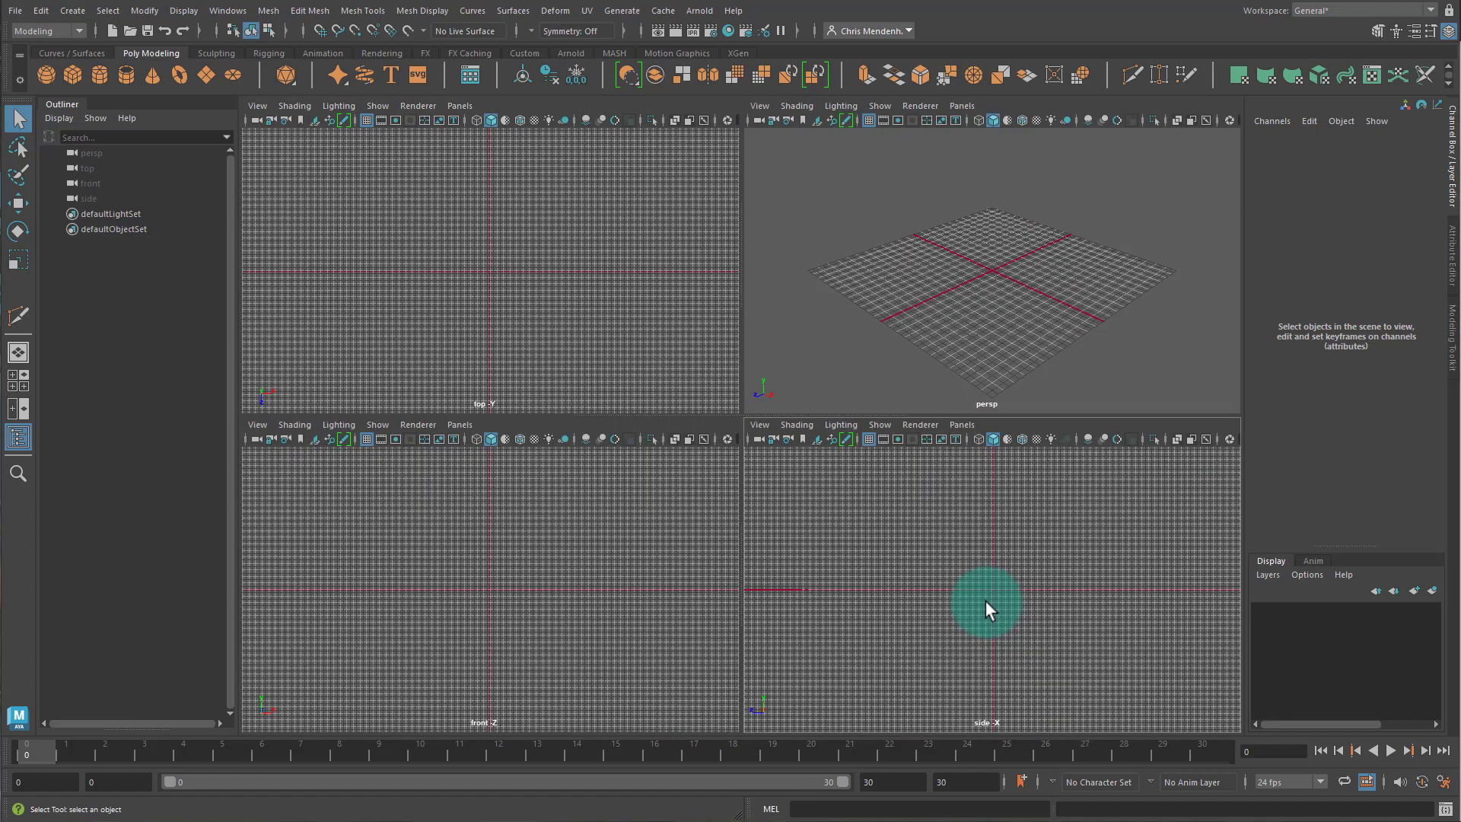
pyautogui.press('space')
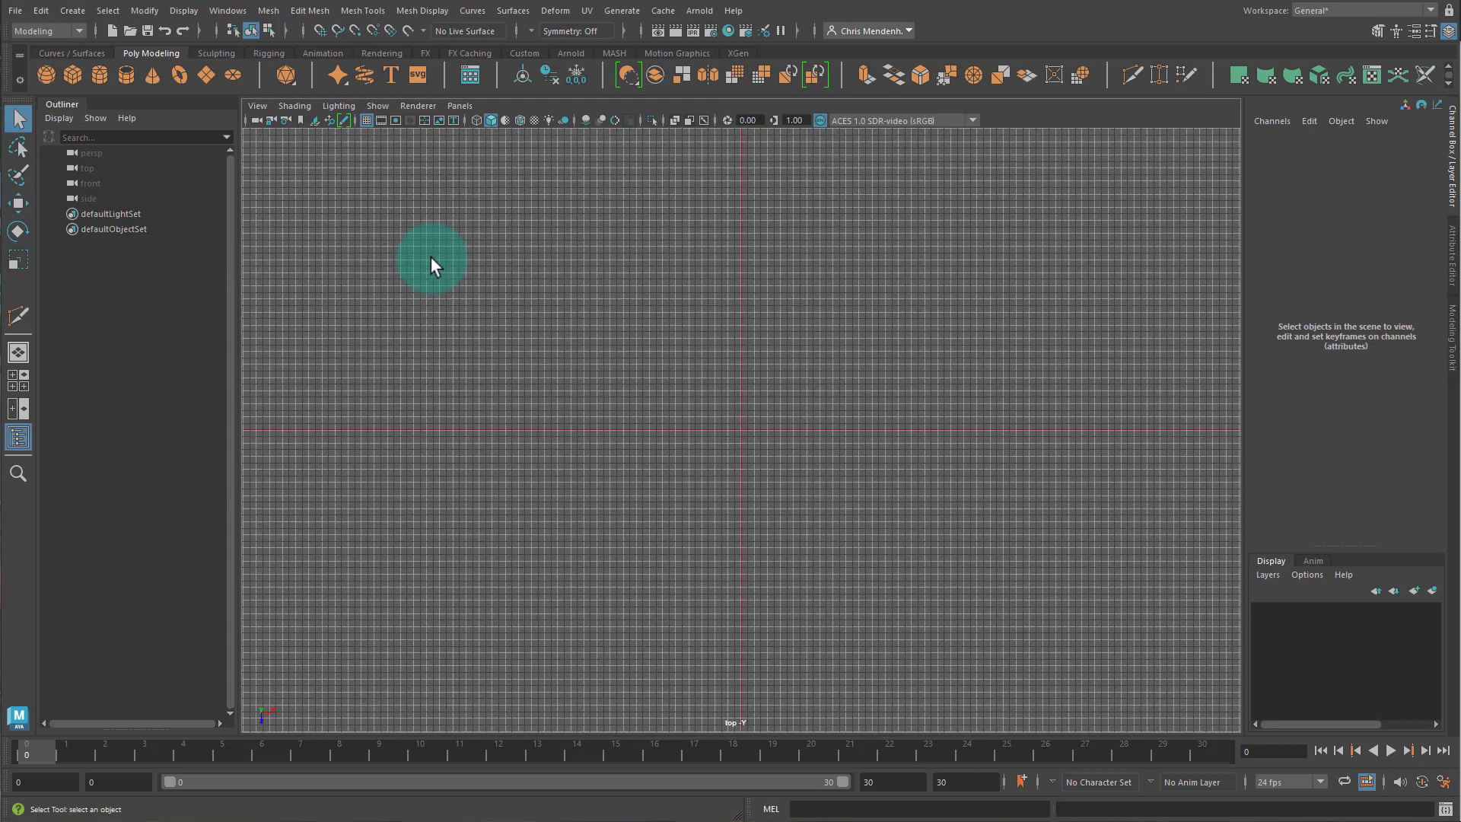
pyautogui.press('space')
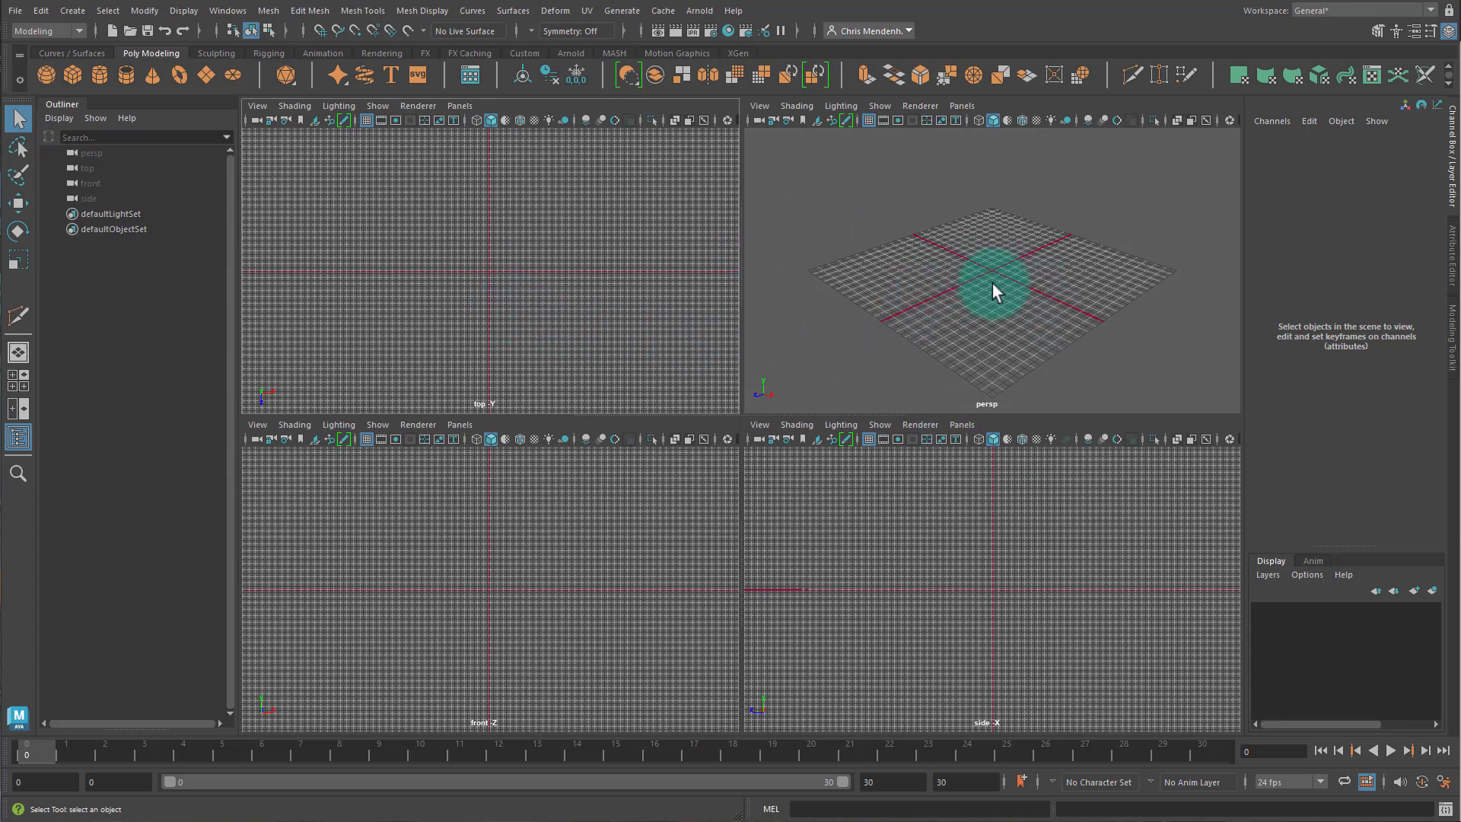
pyautogui.press('space')
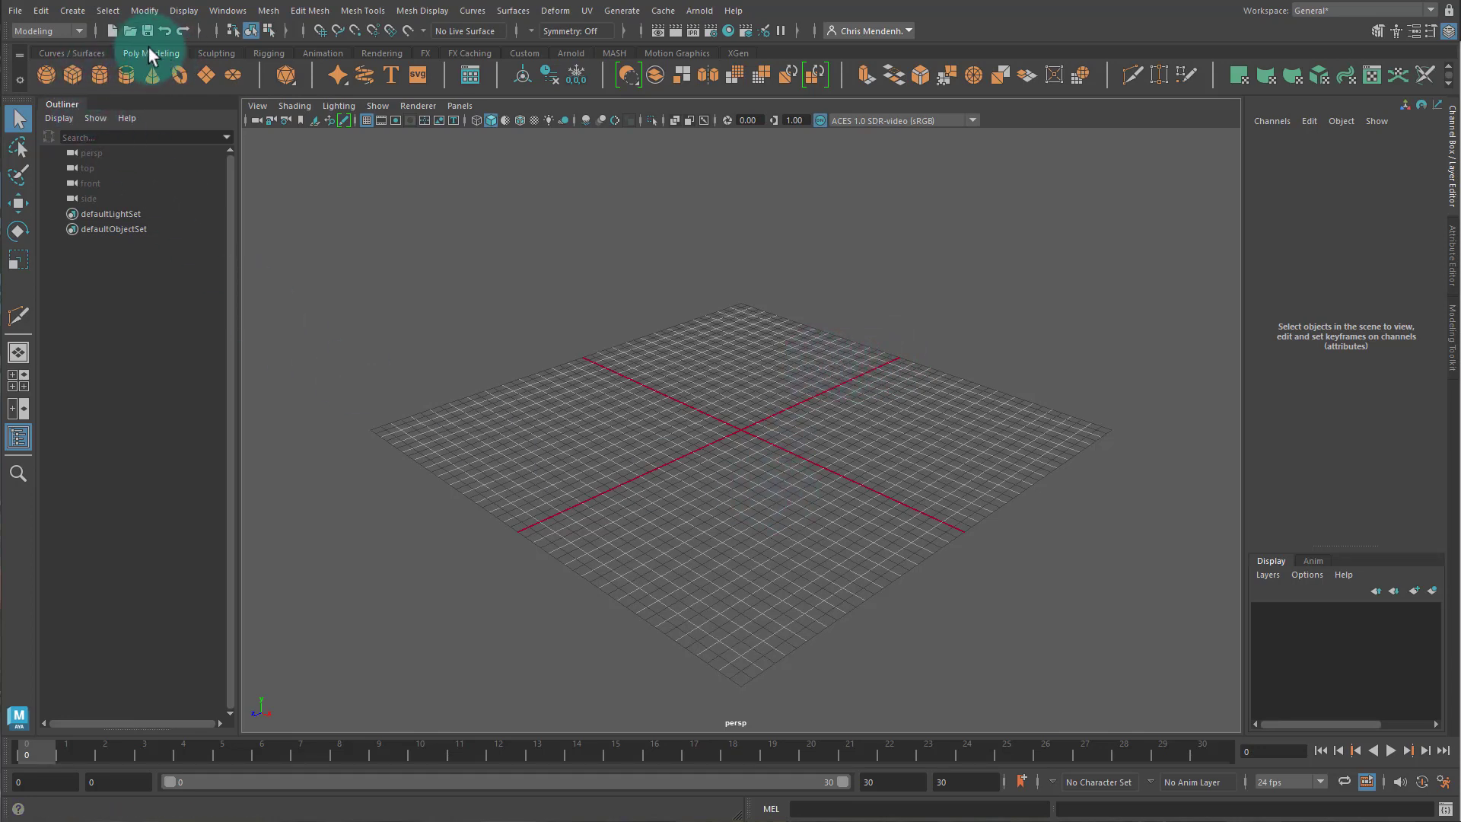
# Create a polygon cube primitive at the centre of the grid
pyautogui.click(70, 73)
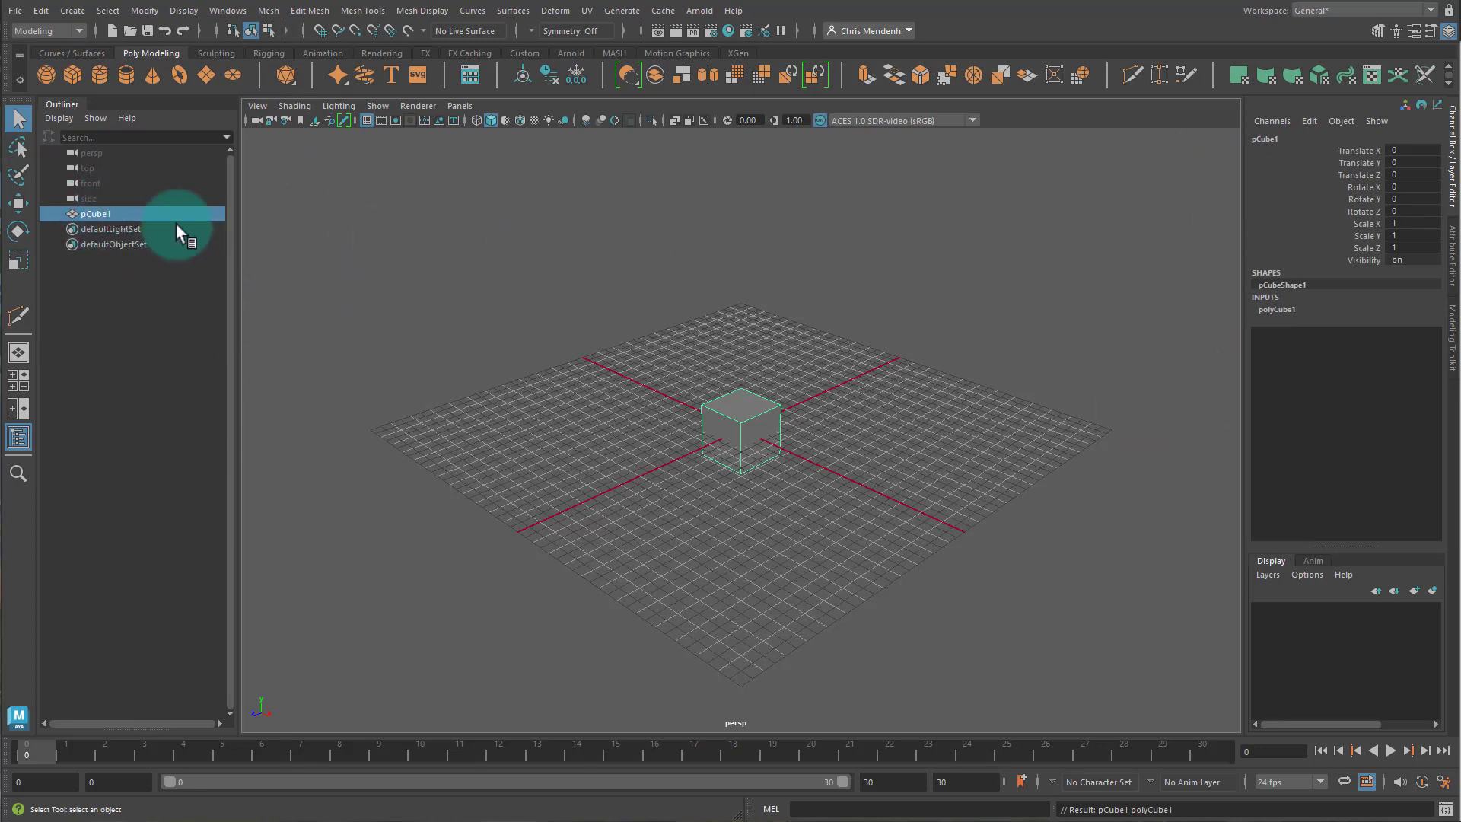
# Rename the cube as PracticeCube
pyautogui.doubleClick(96, 215)
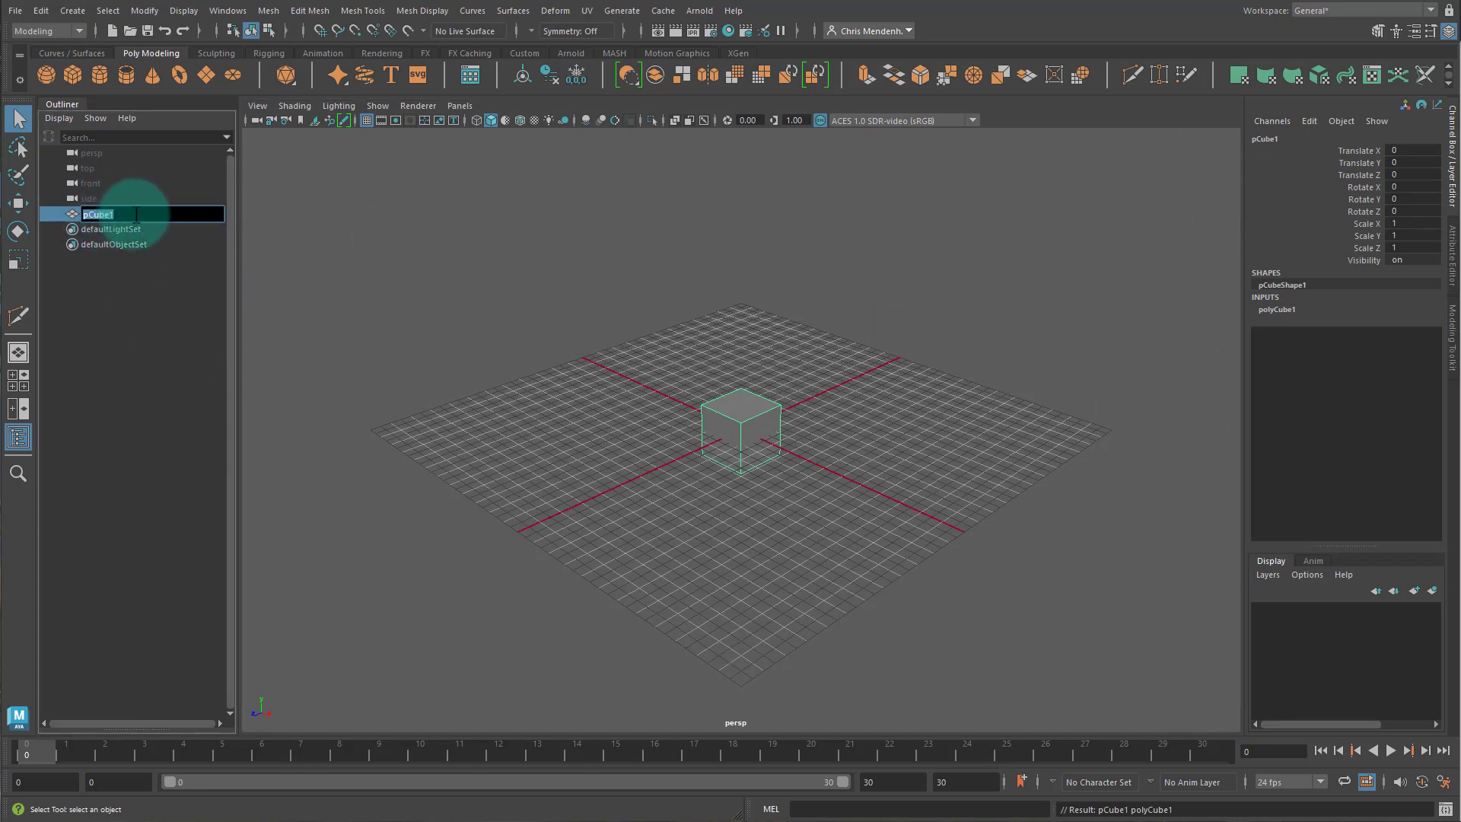
pyautogui.press('BackSpace')
pyautogui.press('BackSpace')
pyautogui.press('BackSpace')
pyautogui.press('BackSpace')
pyautogui.press('BackSpace')
pyautogui.press('BackSpace')
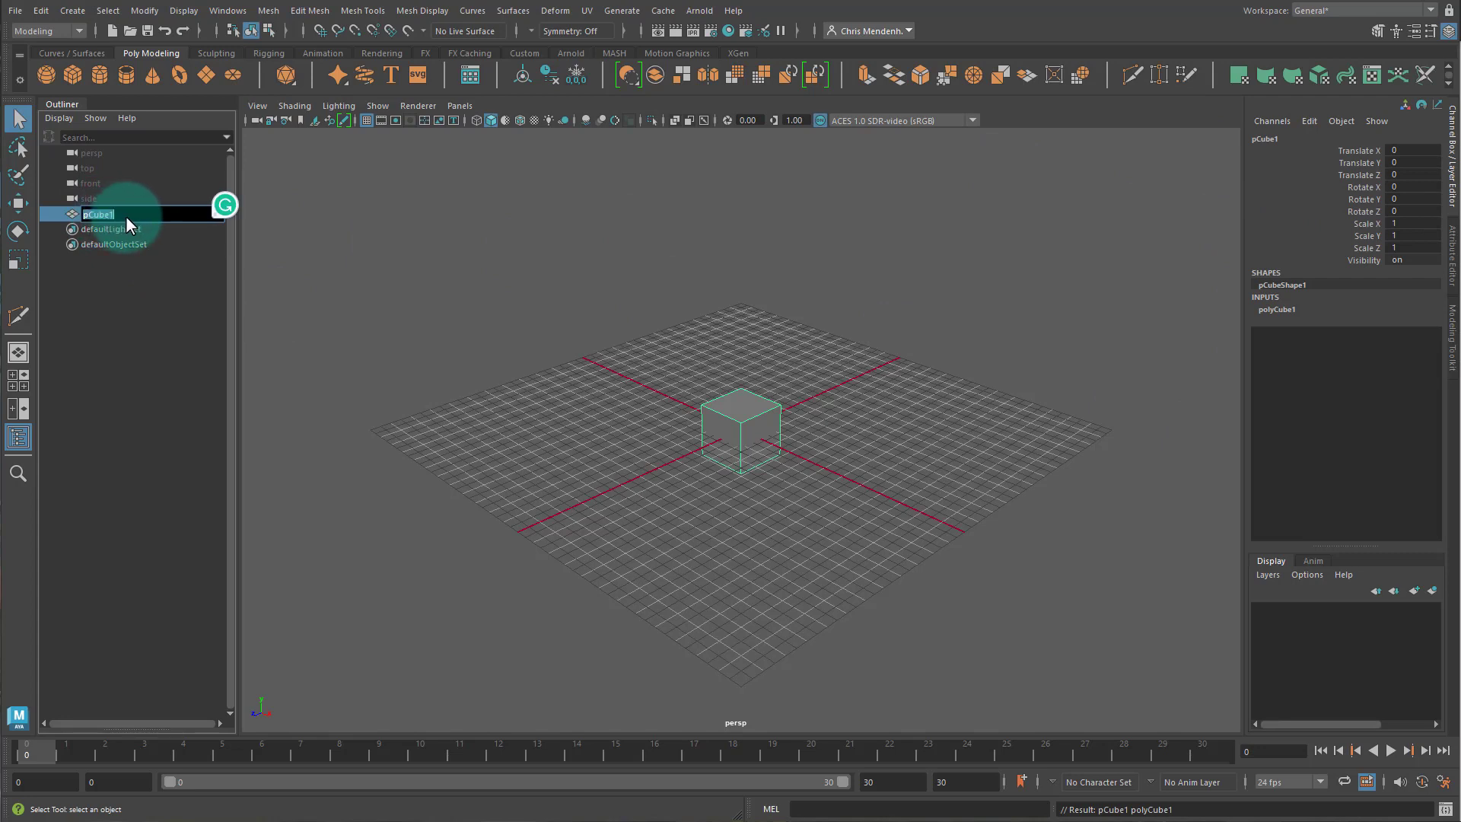
pyautogui.write('PracticeCube')
pyautogui.press('Return')
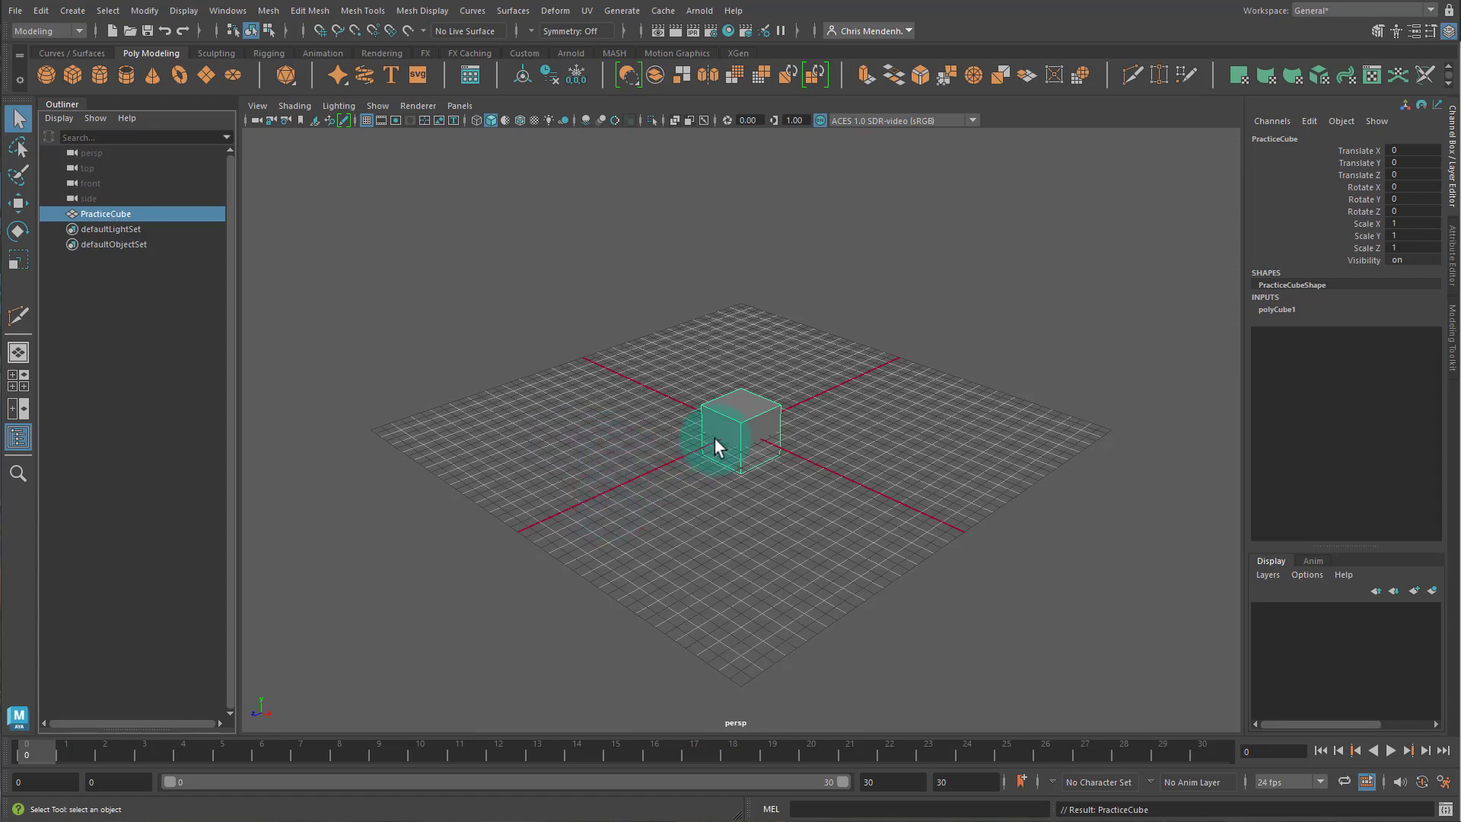
# Examine the size, subdivision, colour and display settings in the Grid Options, apply them as they are and close the dialog
pyautogui.press('w')
pyautogui.keyDown('alt'); pyautogui.moveTo(714, 440); pyautogui.dragTo(922, 612); pyautogui.keyUp('alt')
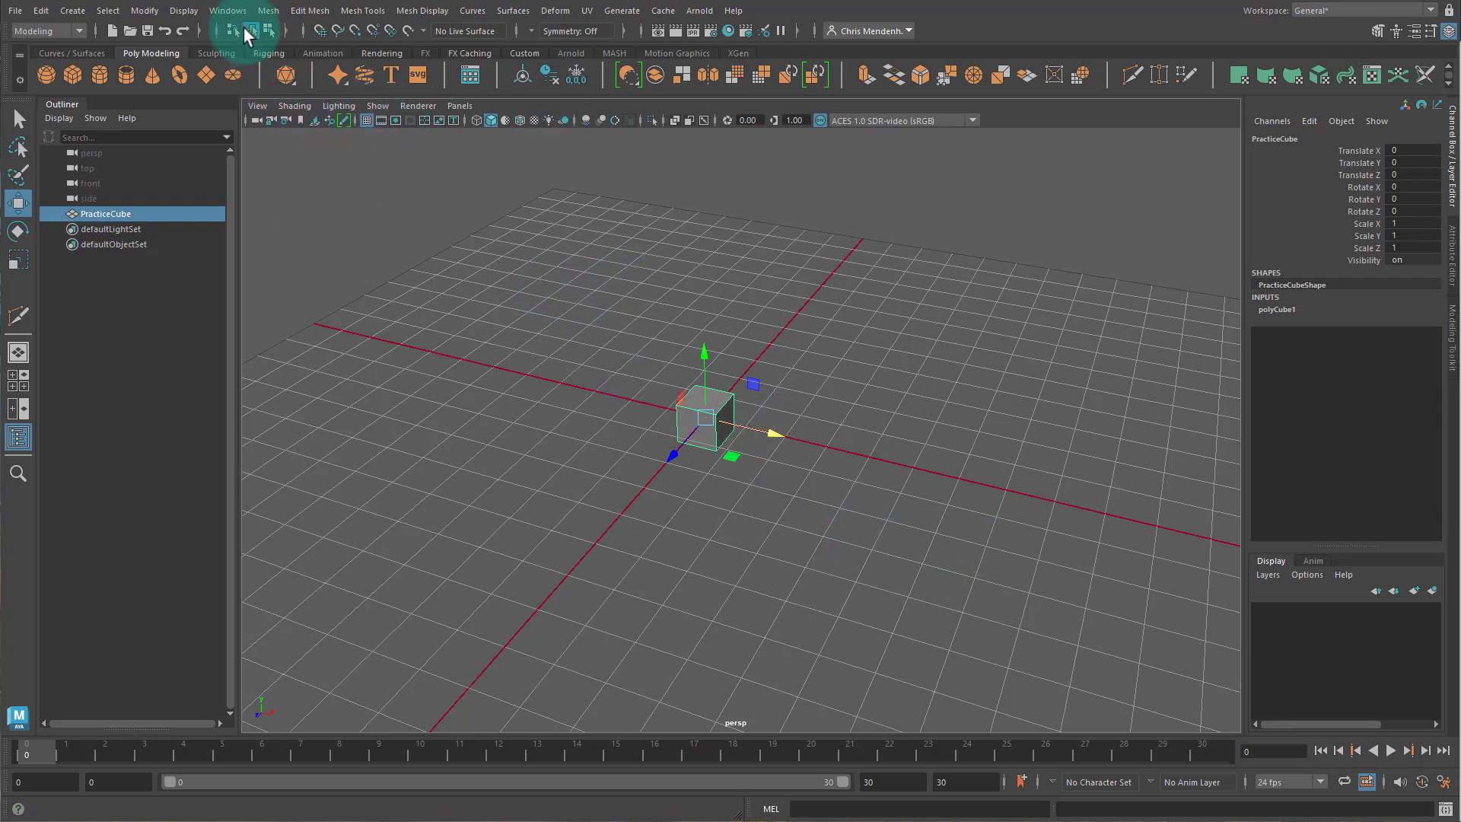
pyautogui.click(178, 17)
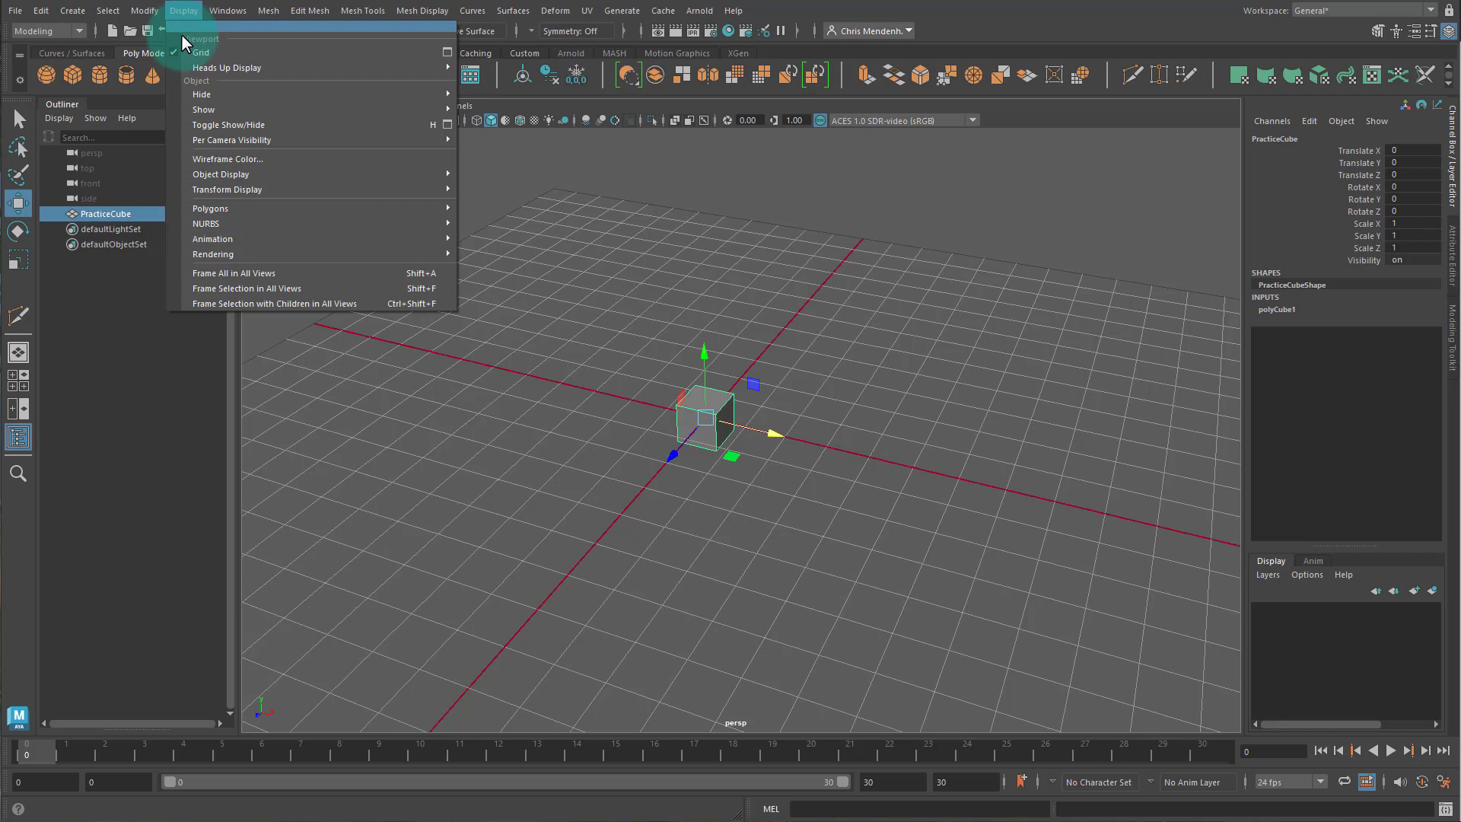
pyautogui.click(183, 15)
pyautogui.click(183, 10)
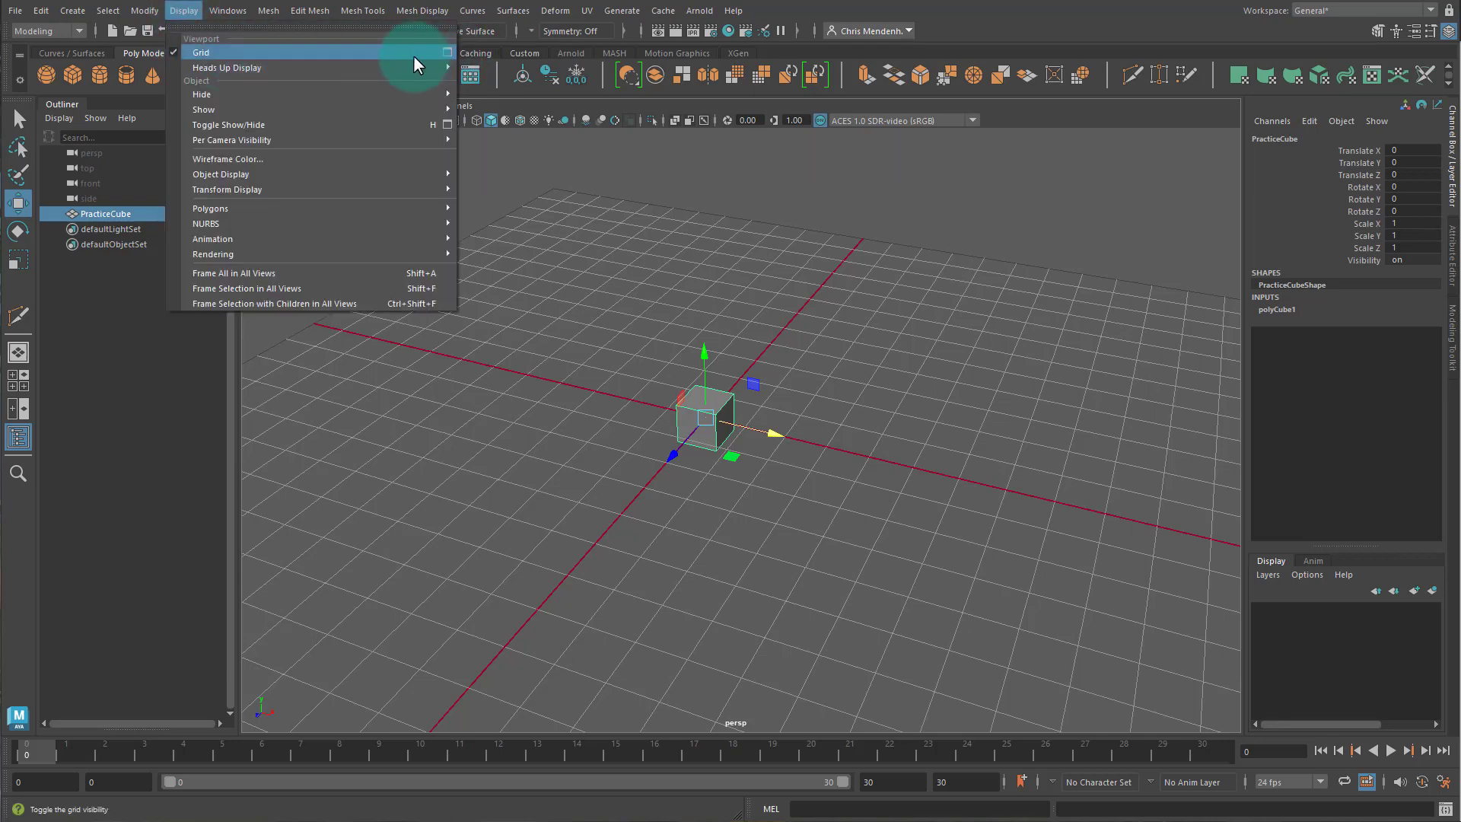
pyautogui.click(448, 51)
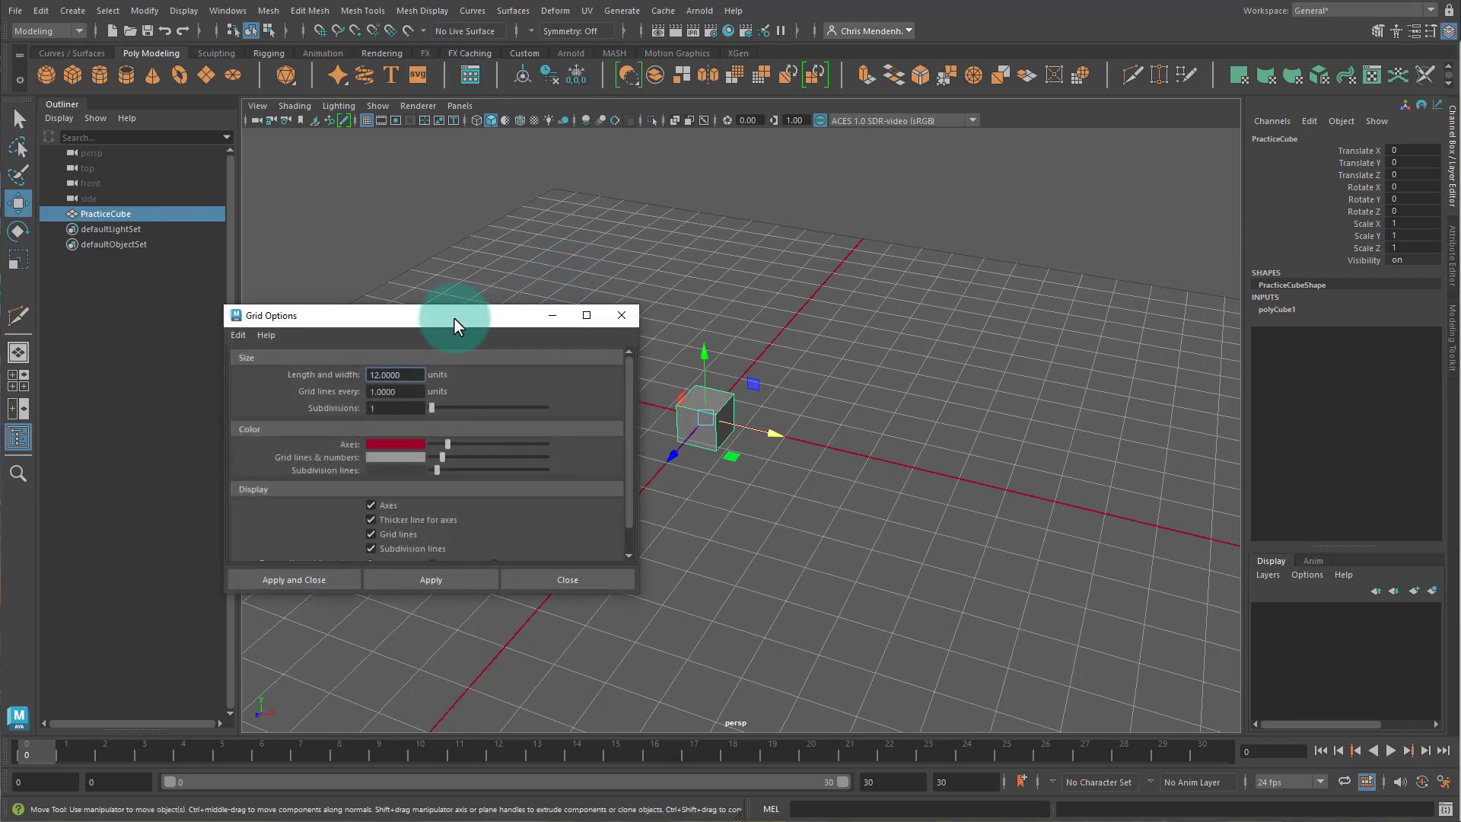
pyautogui.moveTo(454, 318); pyautogui.dragTo(475, 222)
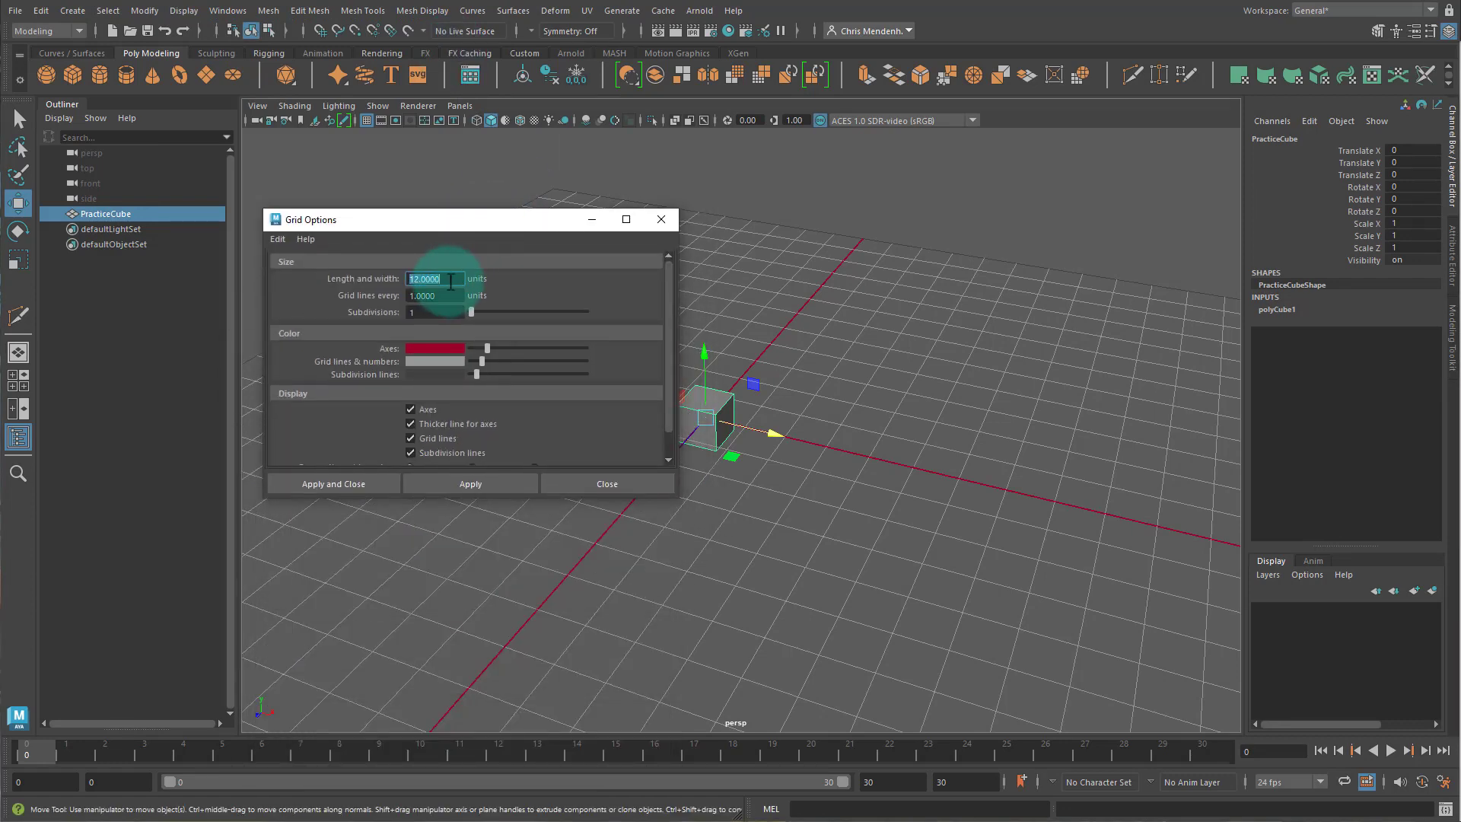
pyautogui.click(449, 312)
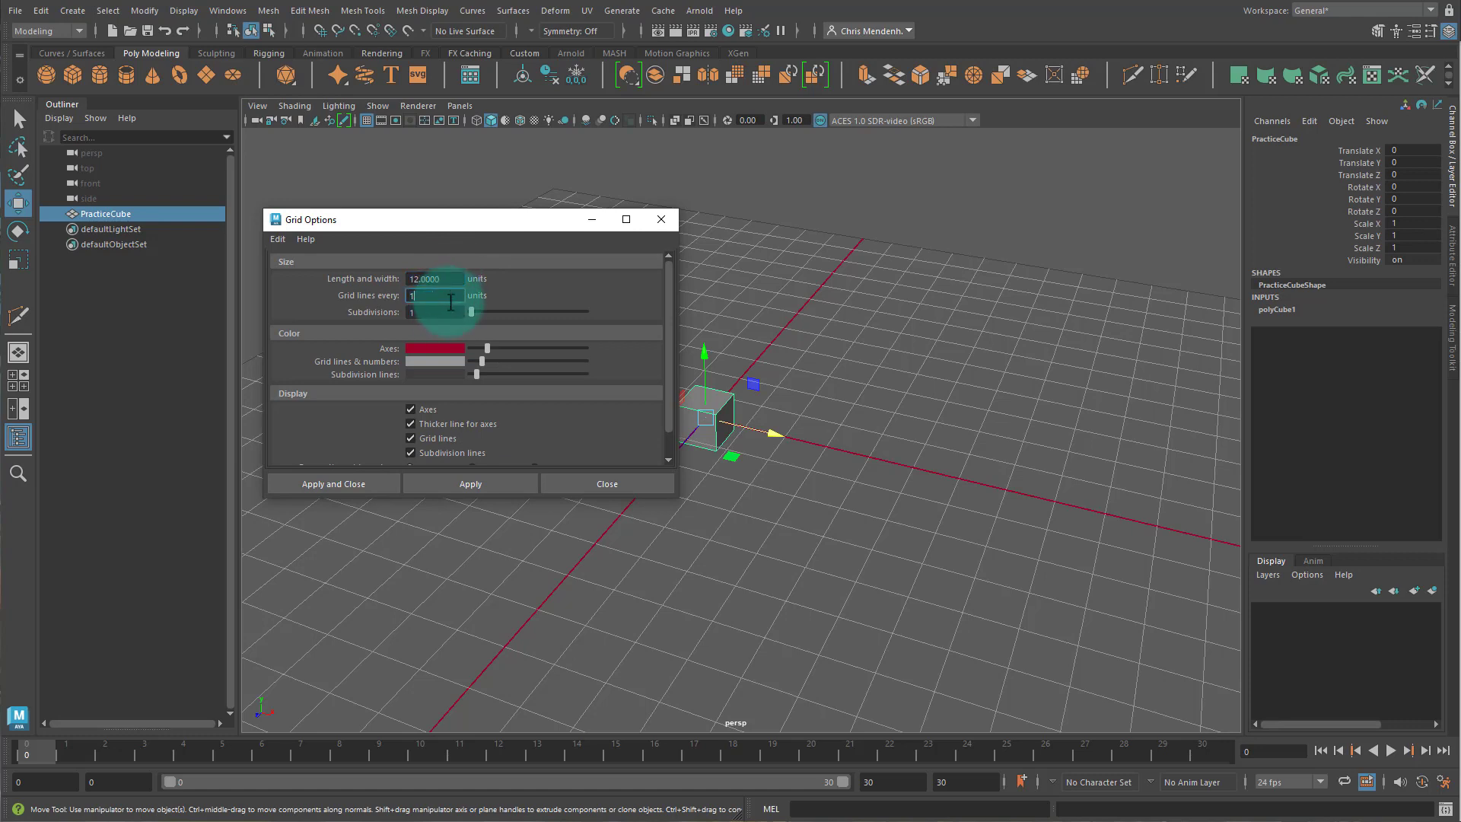
pyautogui.click(461, 360)
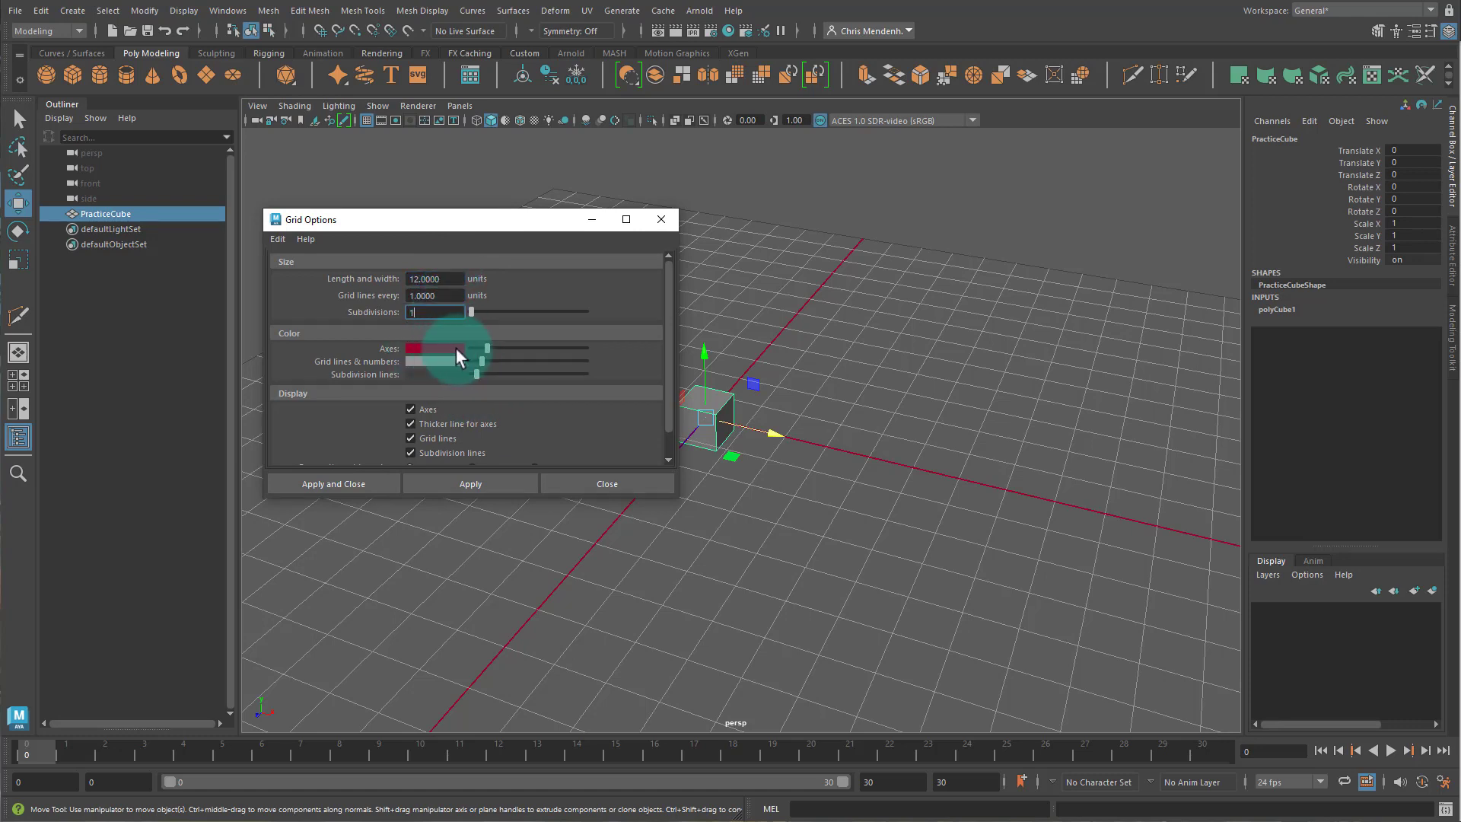
pyautogui.moveTo(490, 350)
pyautogui.mouseDown()
pyautogui.moveTo(469, 350)
pyautogui.moveTo(503, 348)
pyautogui.moveTo(482, 347)
pyautogui.mouseUp()
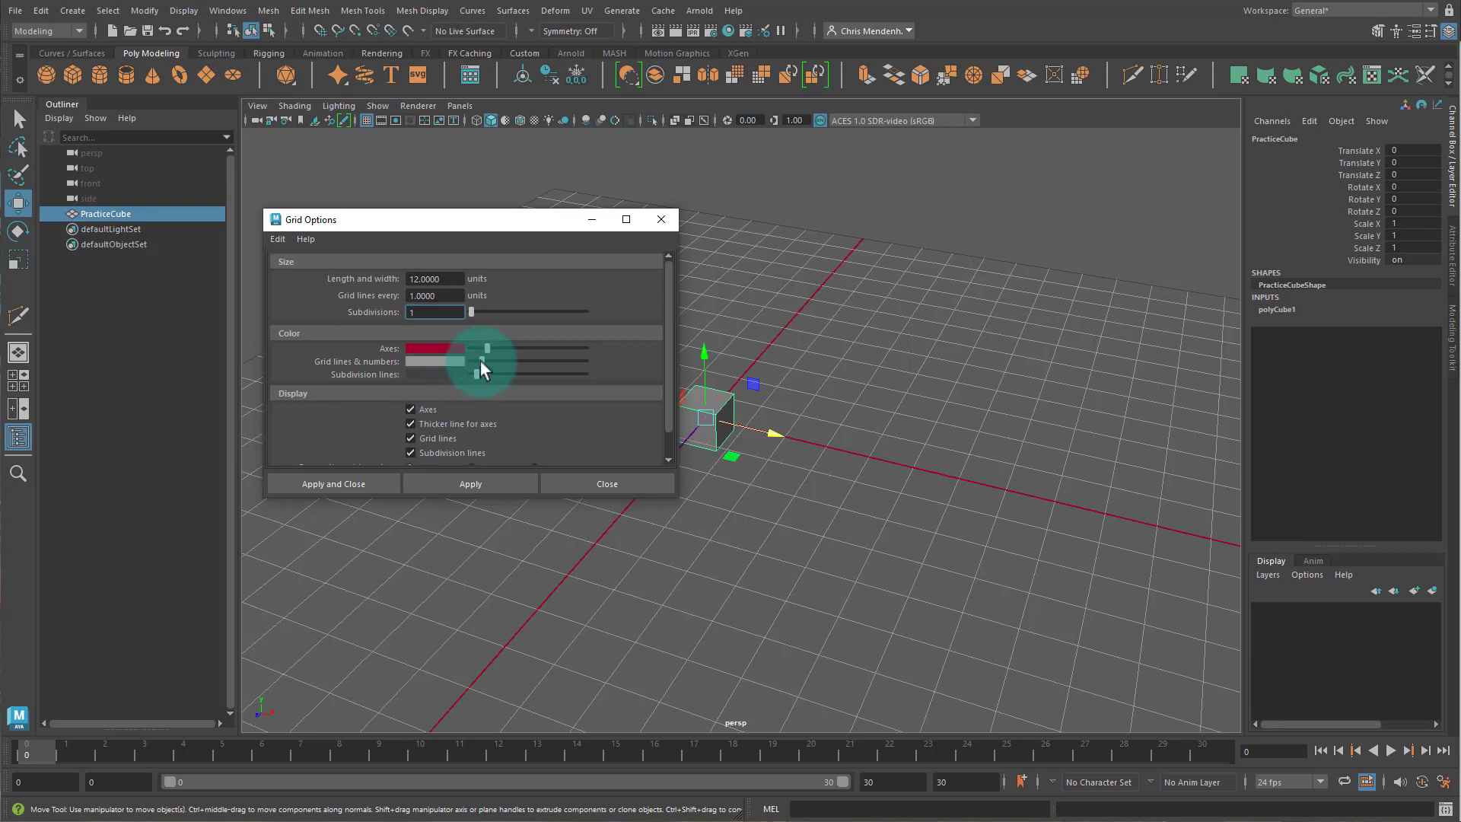
pyautogui.click(465, 482)
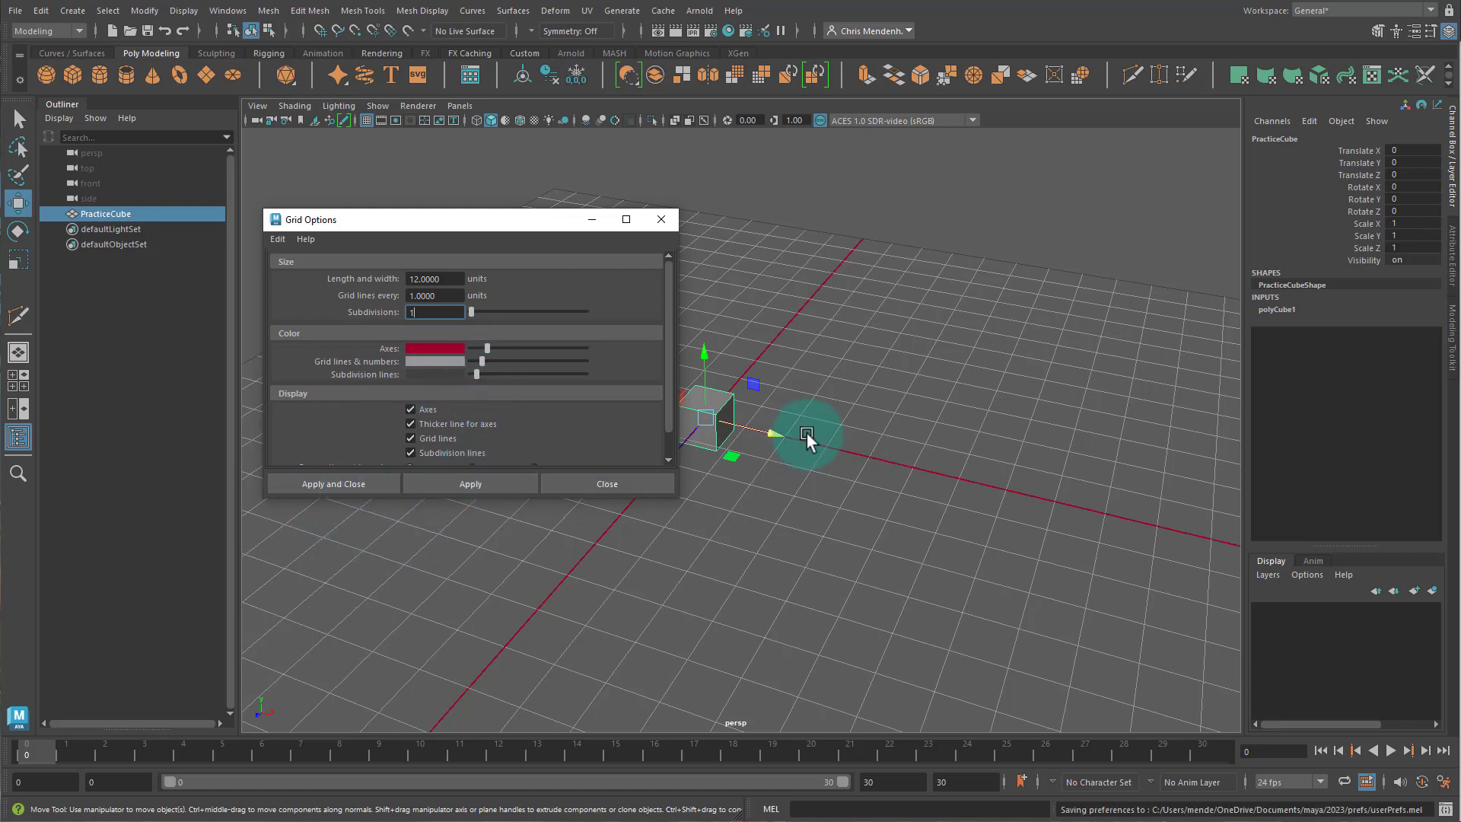
pyautogui.click(676, 225)
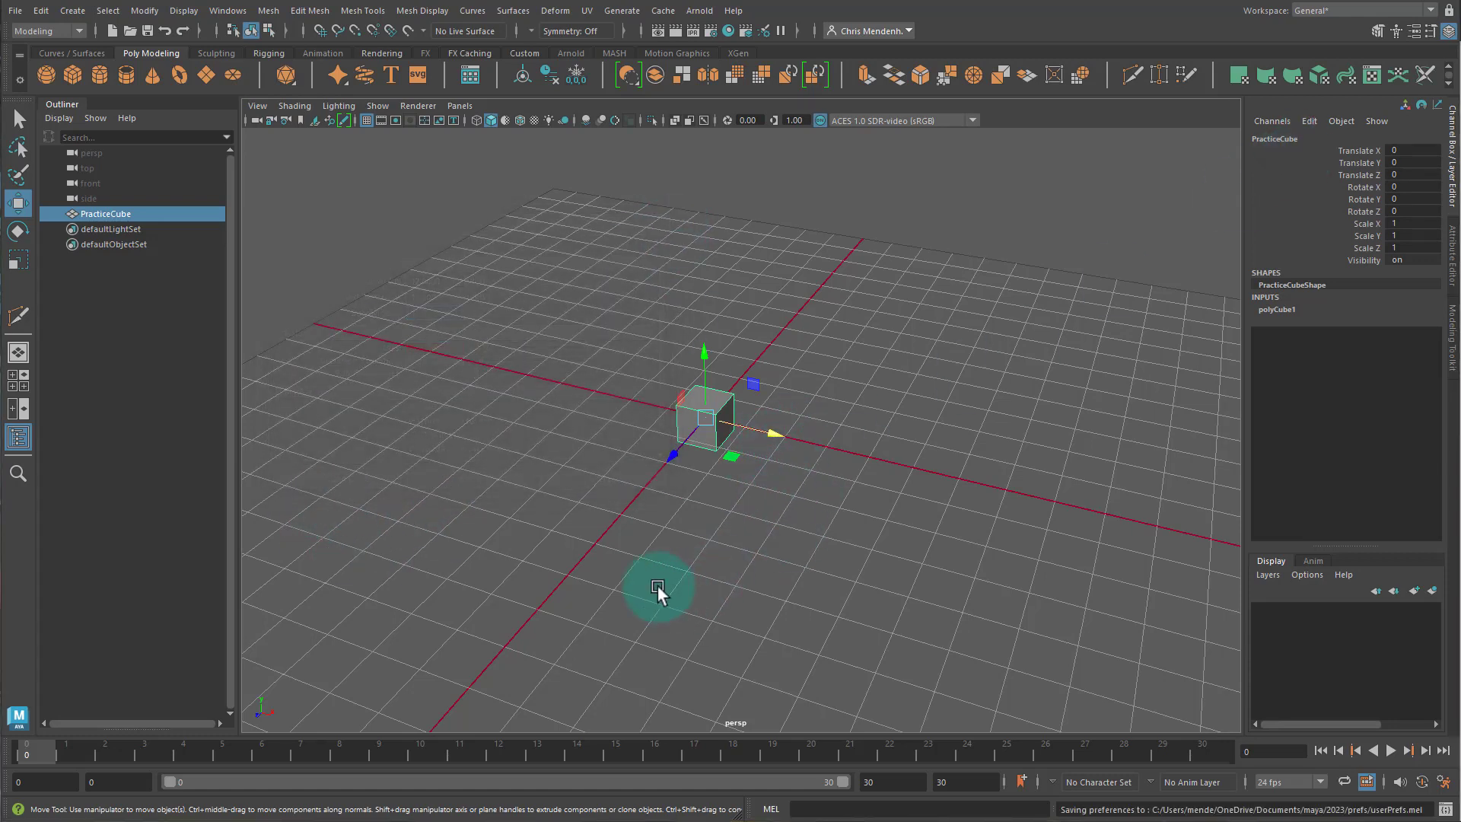
# Move PracticeCube along the X axis to the edge of the grid, snapped to Translate X -12
pyautogui.keyDown('alt'); pyautogui.moveTo(659, 590); pyautogui.dragTo(870, 418, button='middle'); pyautogui.keyUp('alt')
pyautogui.click(855, 392)
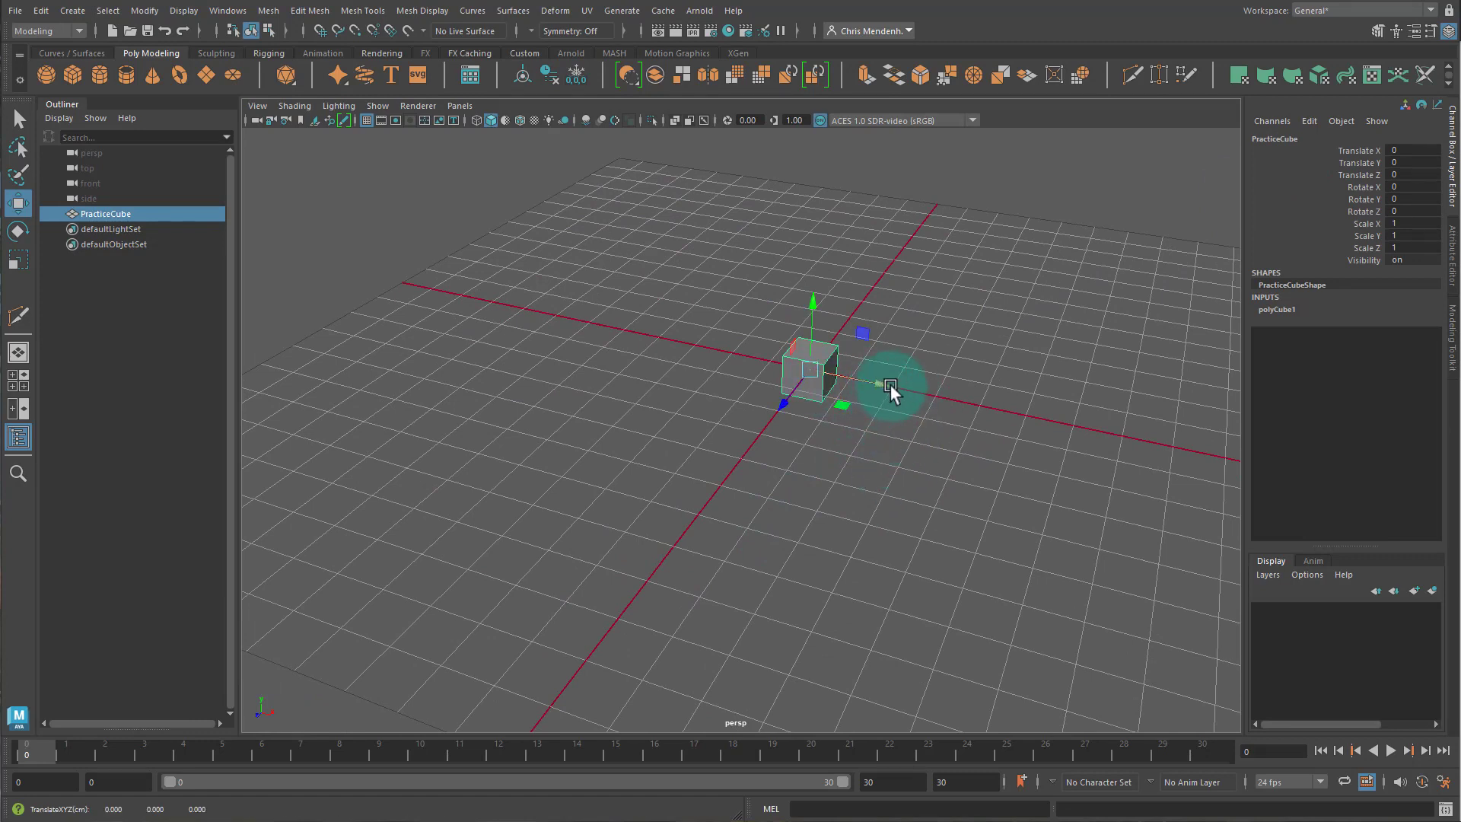
pyautogui.moveTo(880, 385)
pyautogui.mouseDown()
pyautogui.moveTo(862, 387)
pyautogui.moveTo(1092, 443)
pyautogui.moveTo(650, 327)
pyautogui.moveTo(1168, 458)
pyautogui.moveTo(692, 360)
pyautogui.moveTo(868, 408)
pyautogui.mouseUp()
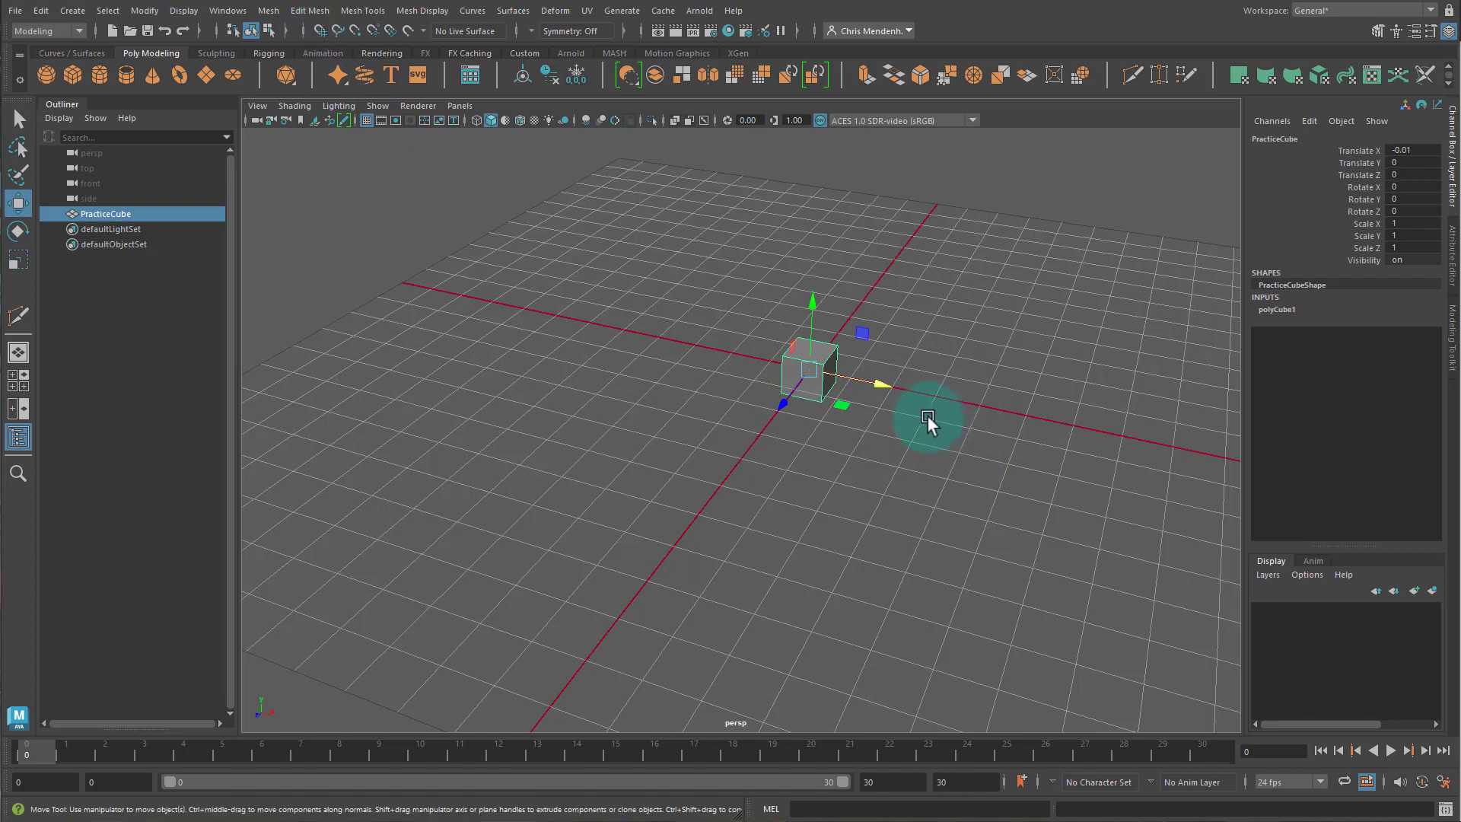
pyautogui.moveTo(893, 392); pyautogui.dragTo(391, 290)
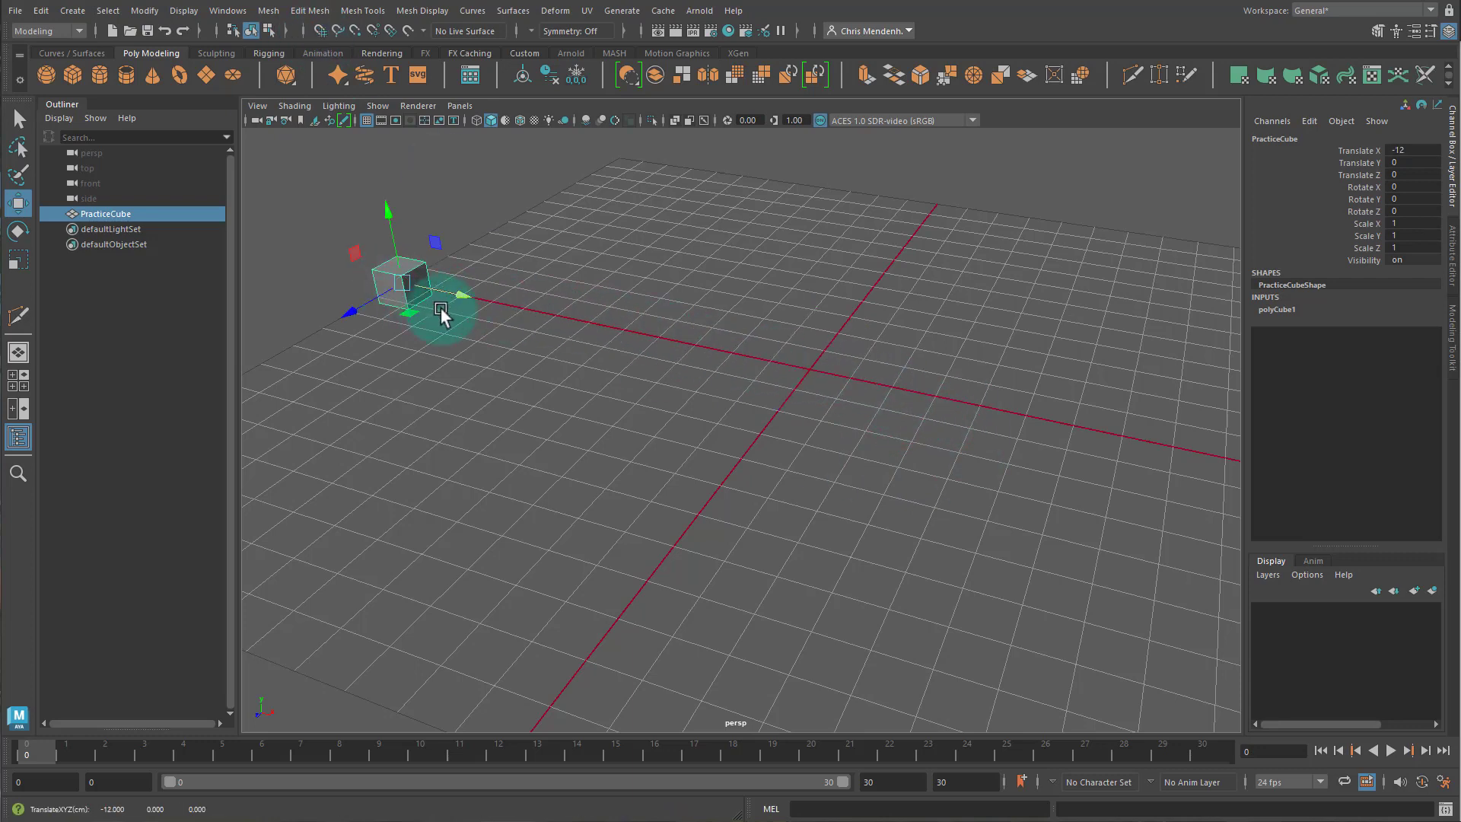
pyautogui.click(1383, 150)
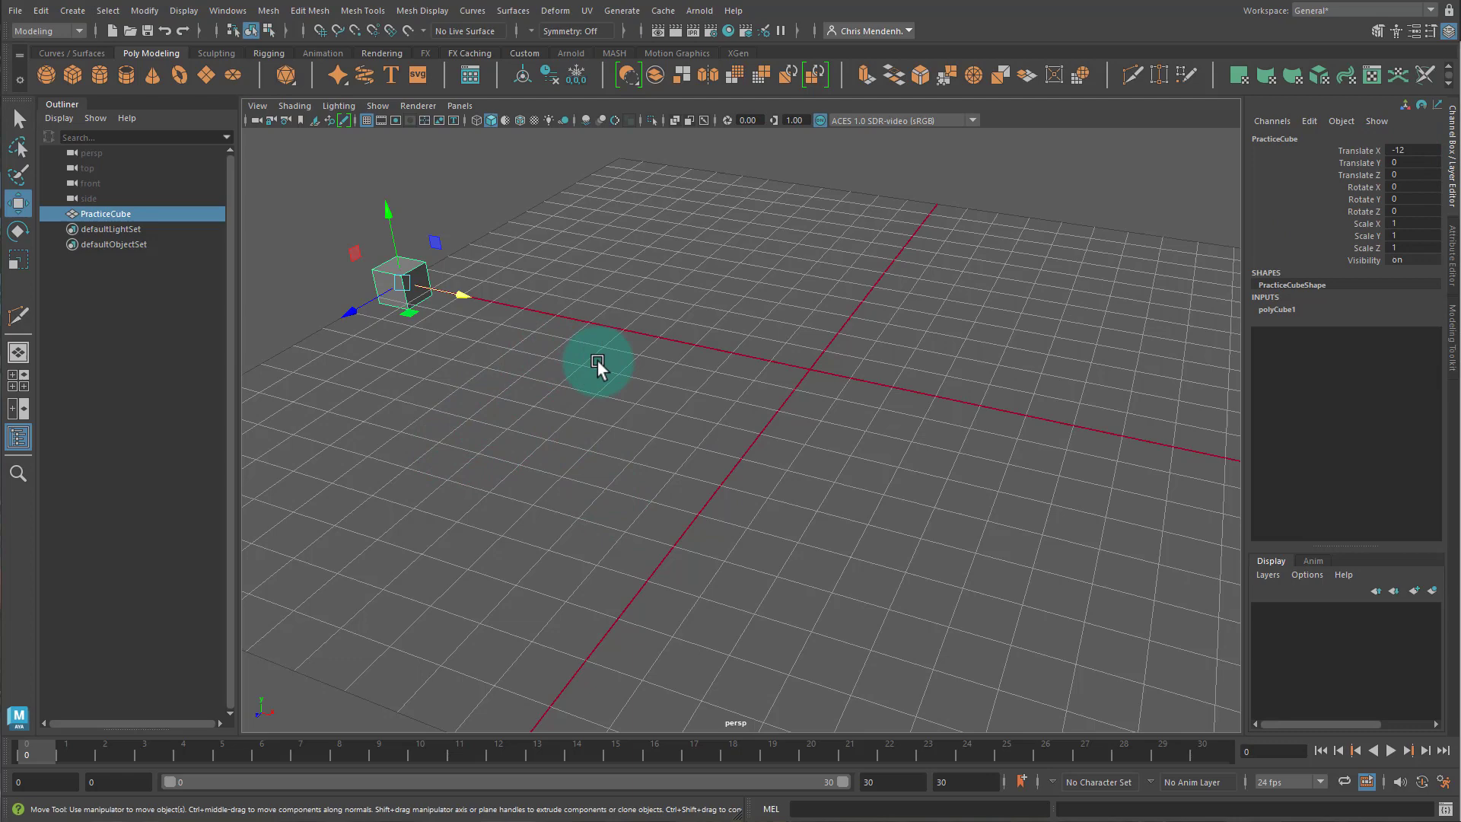
# Raise PracticeCube along the Y axis with grid snapping to Translate Y 12
pyautogui.keyDown('alt'); pyautogui.moveTo(604, 394); pyautogui.dragTo(572, 143); pyautogui.keyUp('alt')
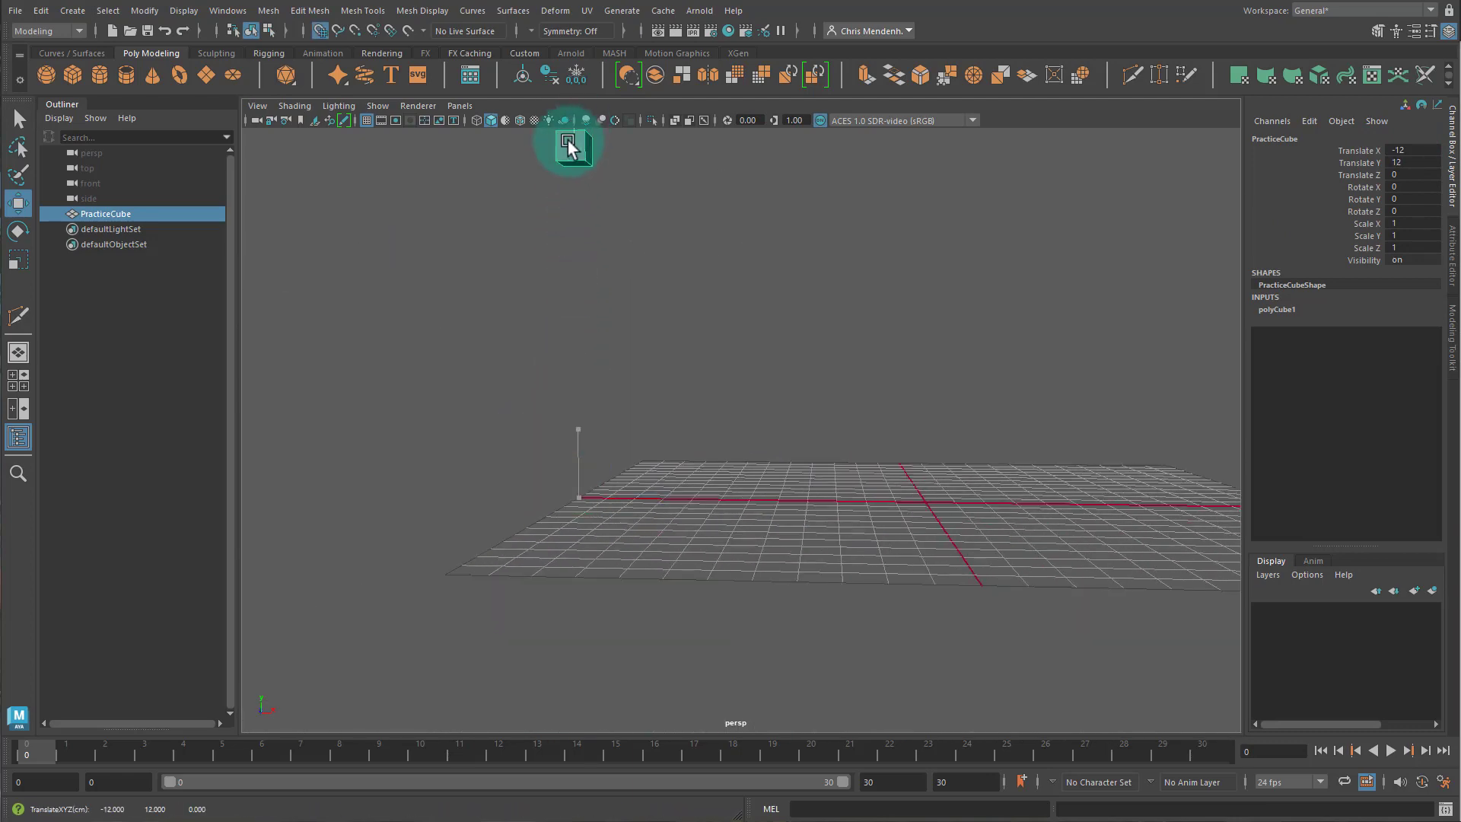
pyautogui.doubleClick(1394, 163)
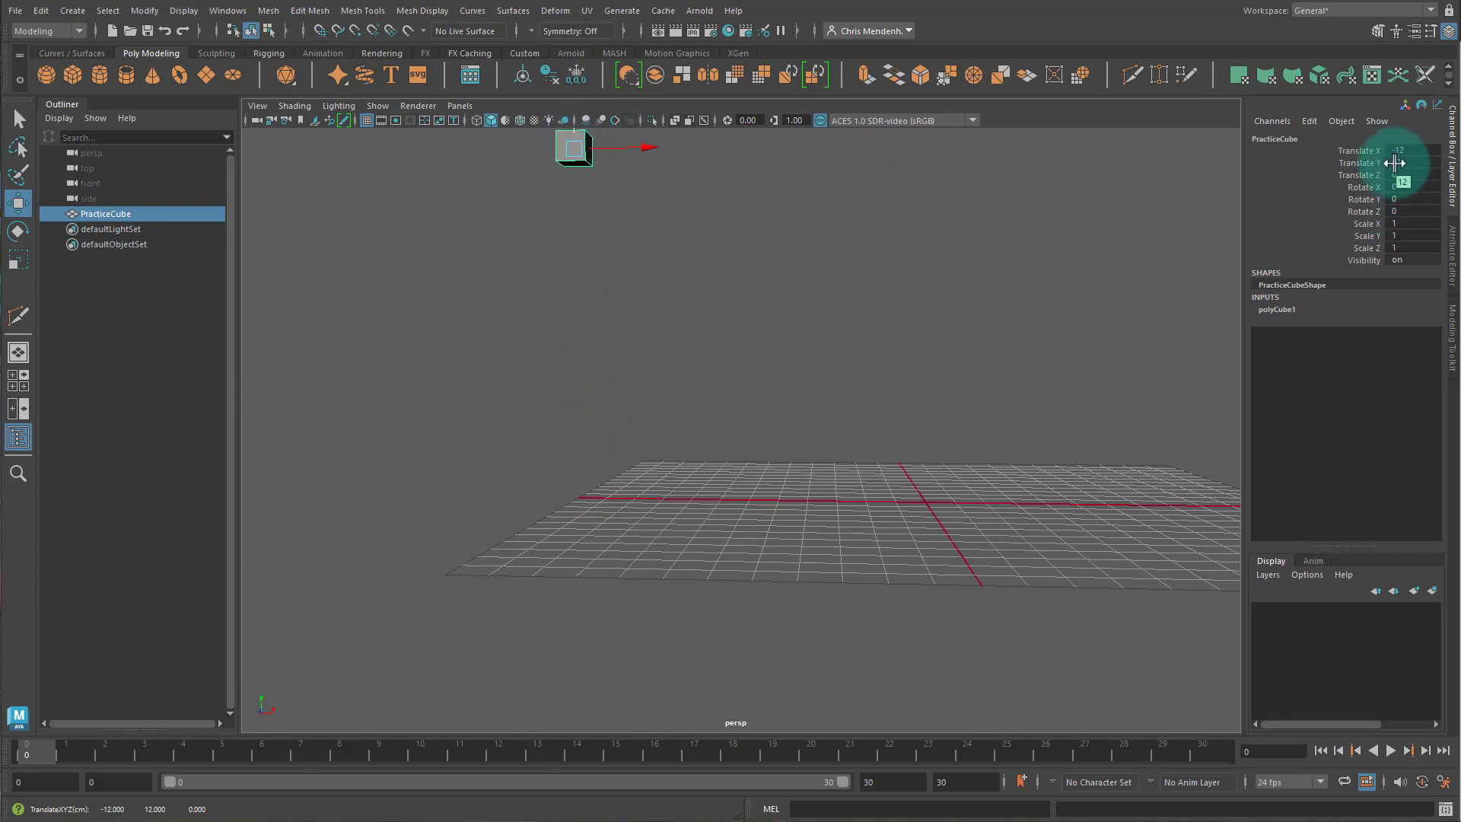
pyautogui.keyDown('alt'); pyautogui.moveTo(1065, 358); pyautogui.dragTo(768, 451); pyautogui.keyUp('alt')
pyautogui.click(880, 493)
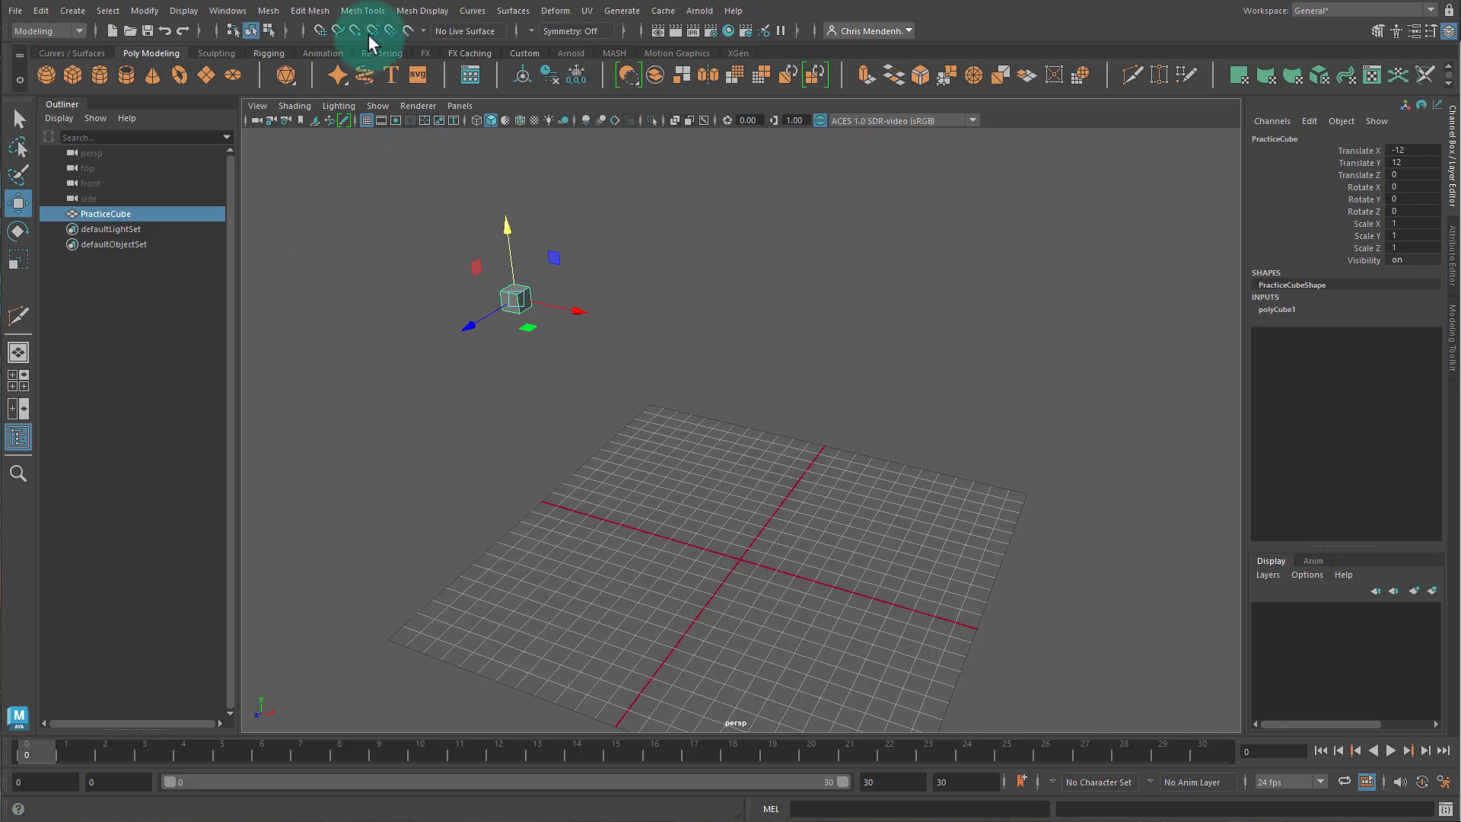
# Create a polygon sphere at the centre of the grid and rename it PracticeSphere
pyautogui.click(47, 75)
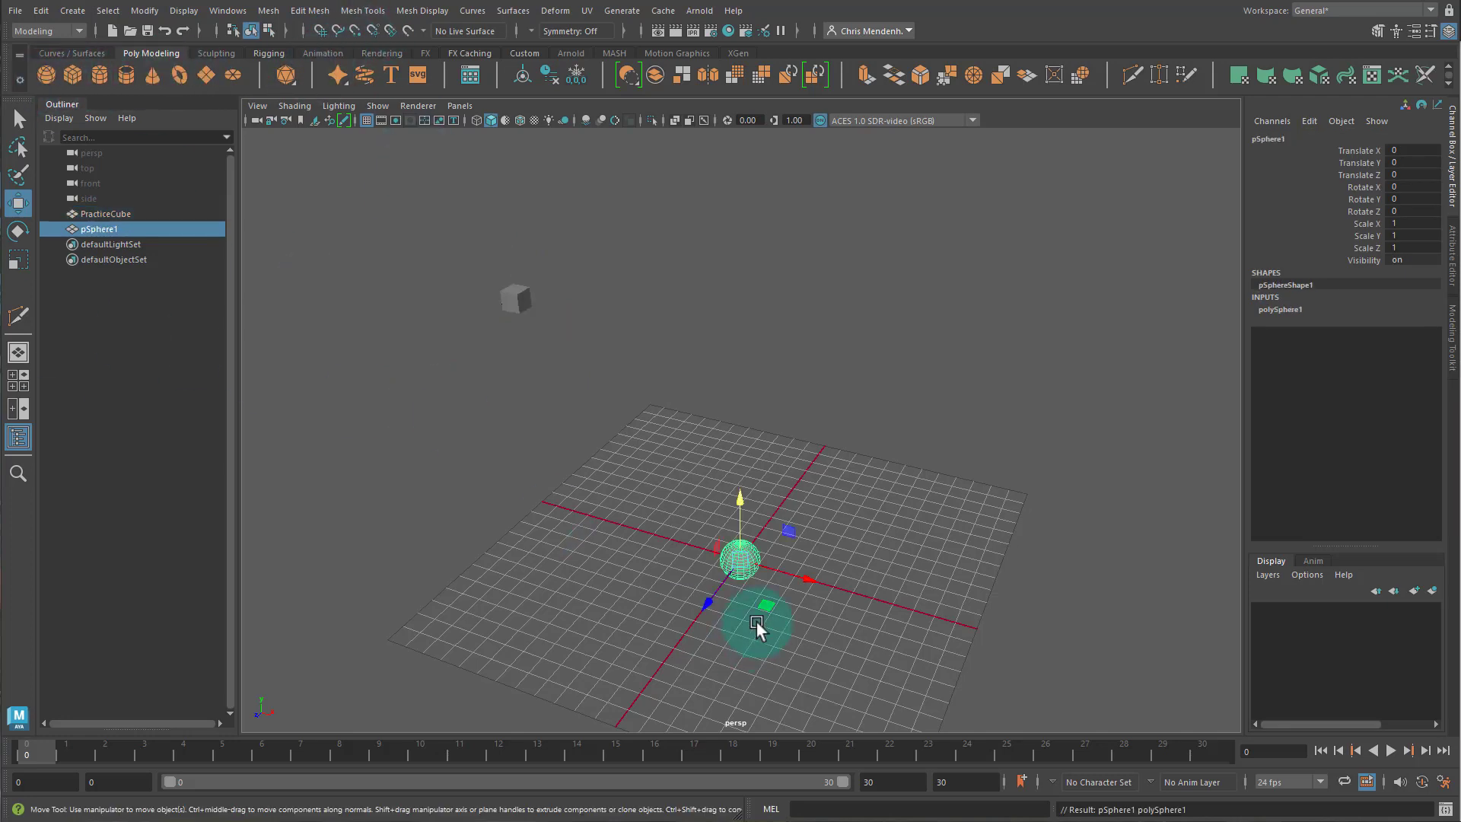
pyautogui.doubleClick(104, 232)
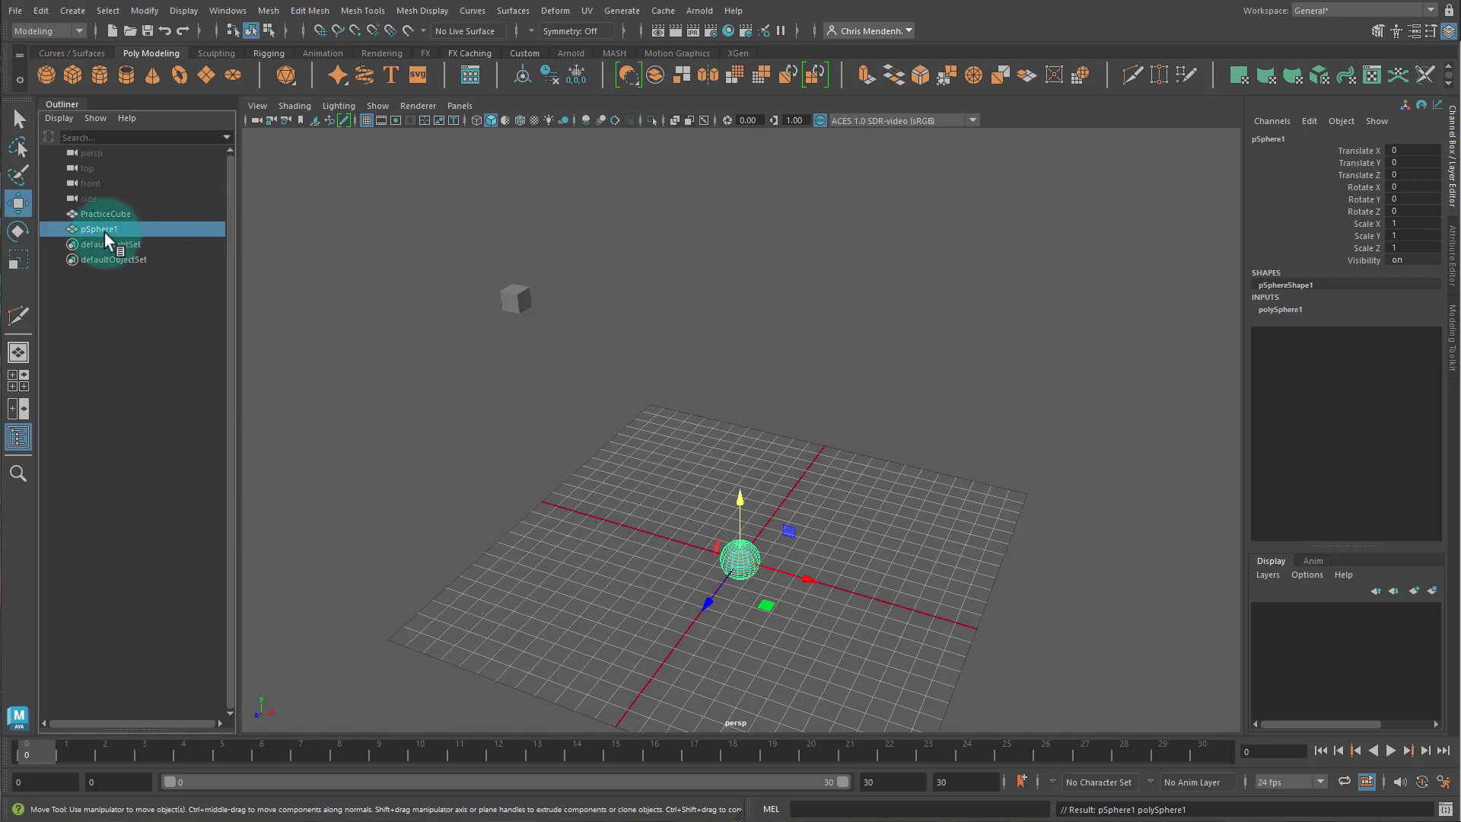
pyautogui.write('Practice')
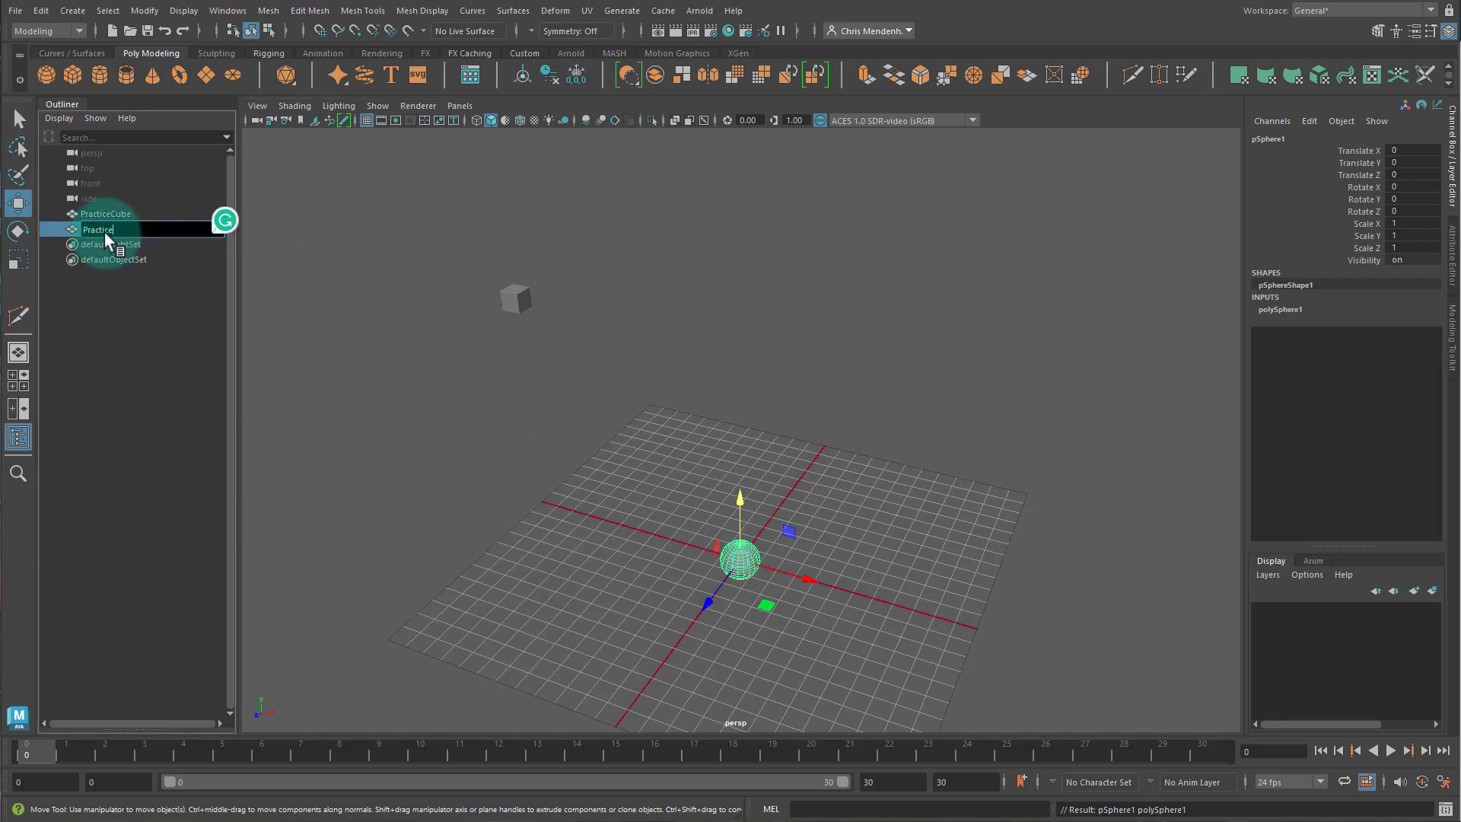
pyautogui.write('Sphere')
pyautogui.press('Return')
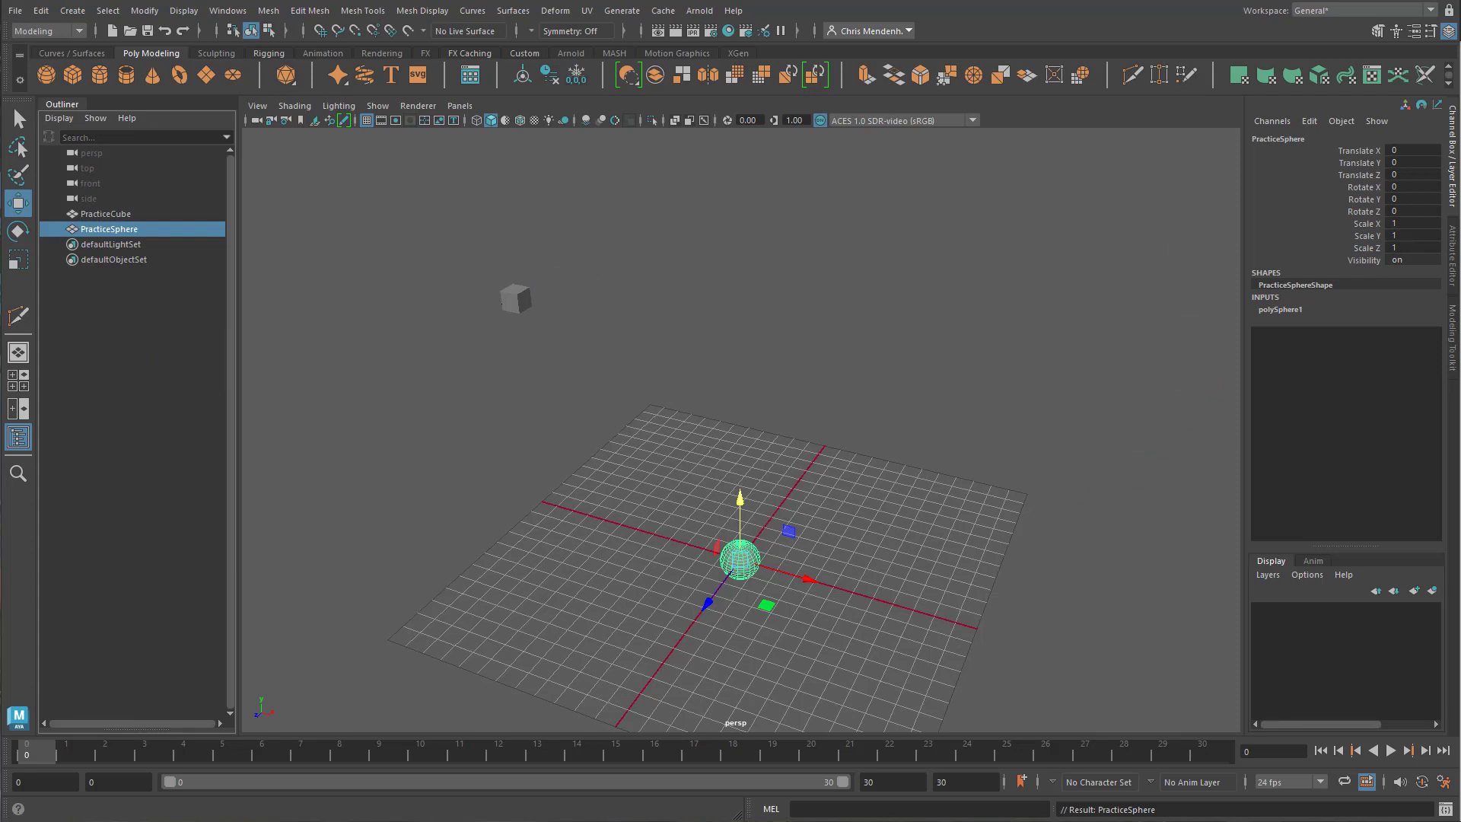
# Try scaling PracticeSphere uniformly and along the Y axis, undoing each change
pyautogui.press('r')
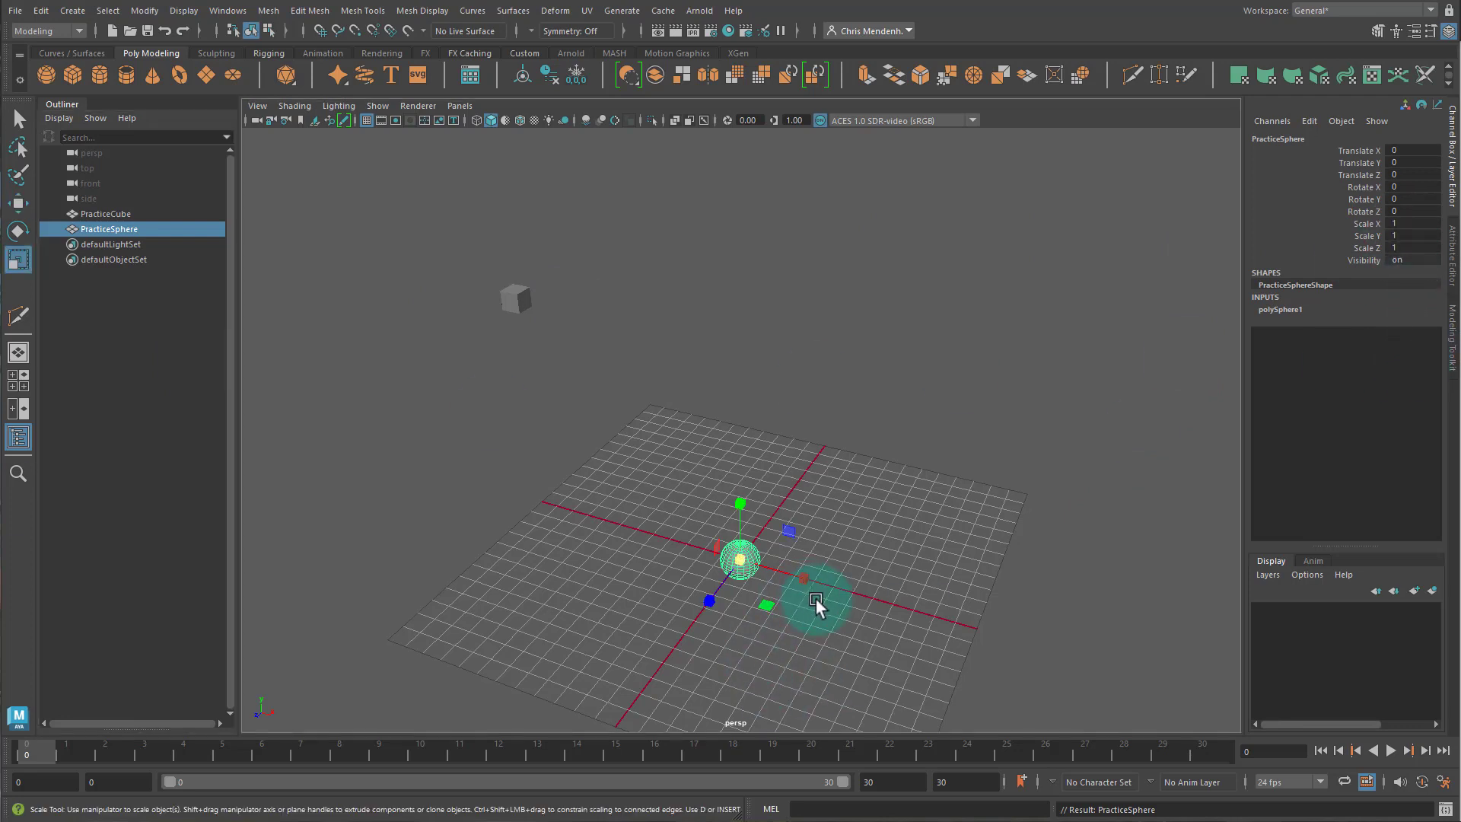
pyautogui.moveTo(740, 561)
pyautogui.mouseDown()
pyautogui.moveTo(766, 554)
pyautogui.moveTo(750, 561)
pyautogui.mouseUp()
pyautogui.hotkey('ctrl', 'z')
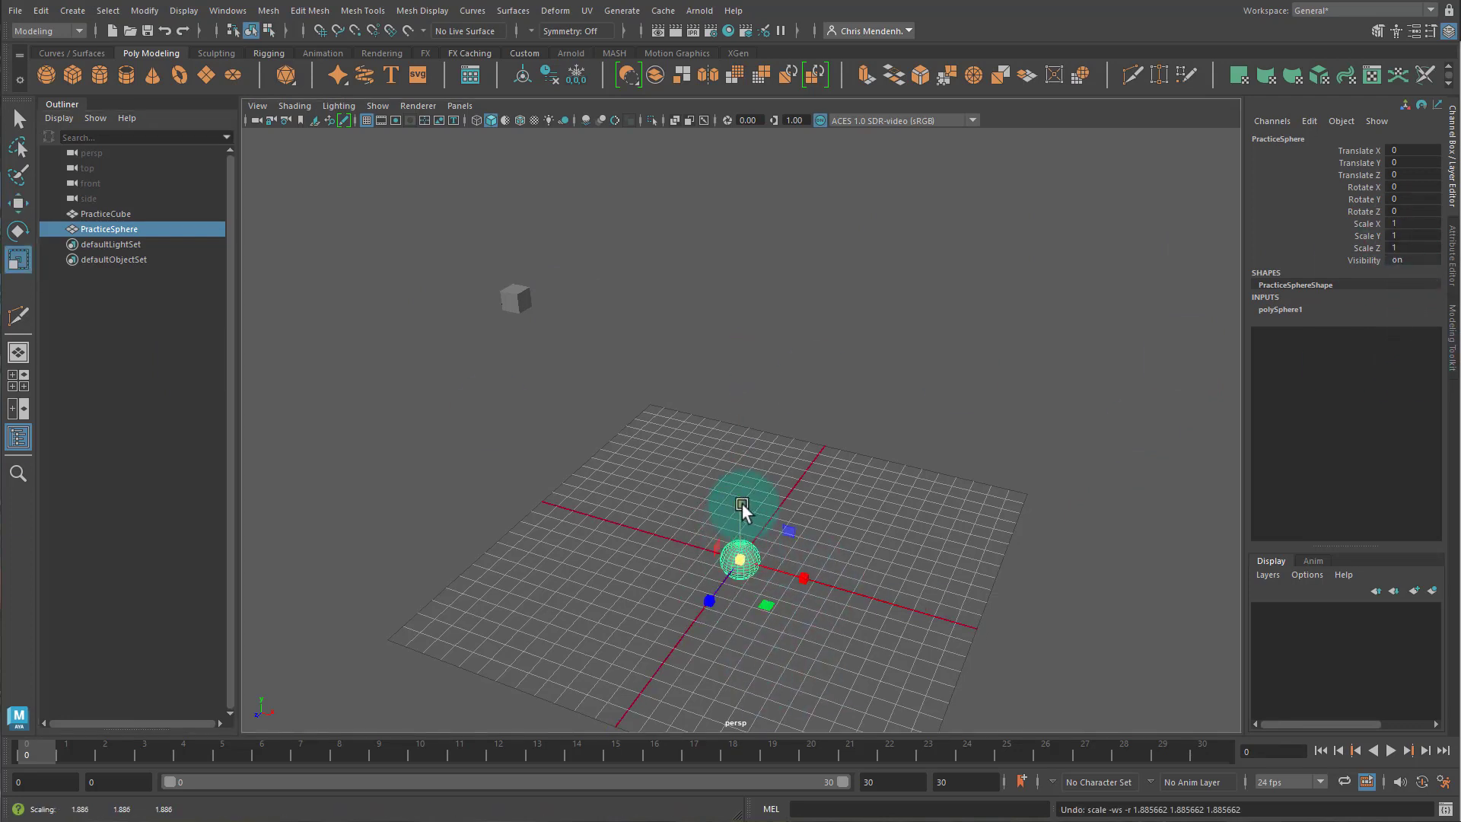
pyautogui.moveTo(742, 508); pyautogui.dragTo(754, 496)
pyautogui.hotkey('ctrl', 'z')
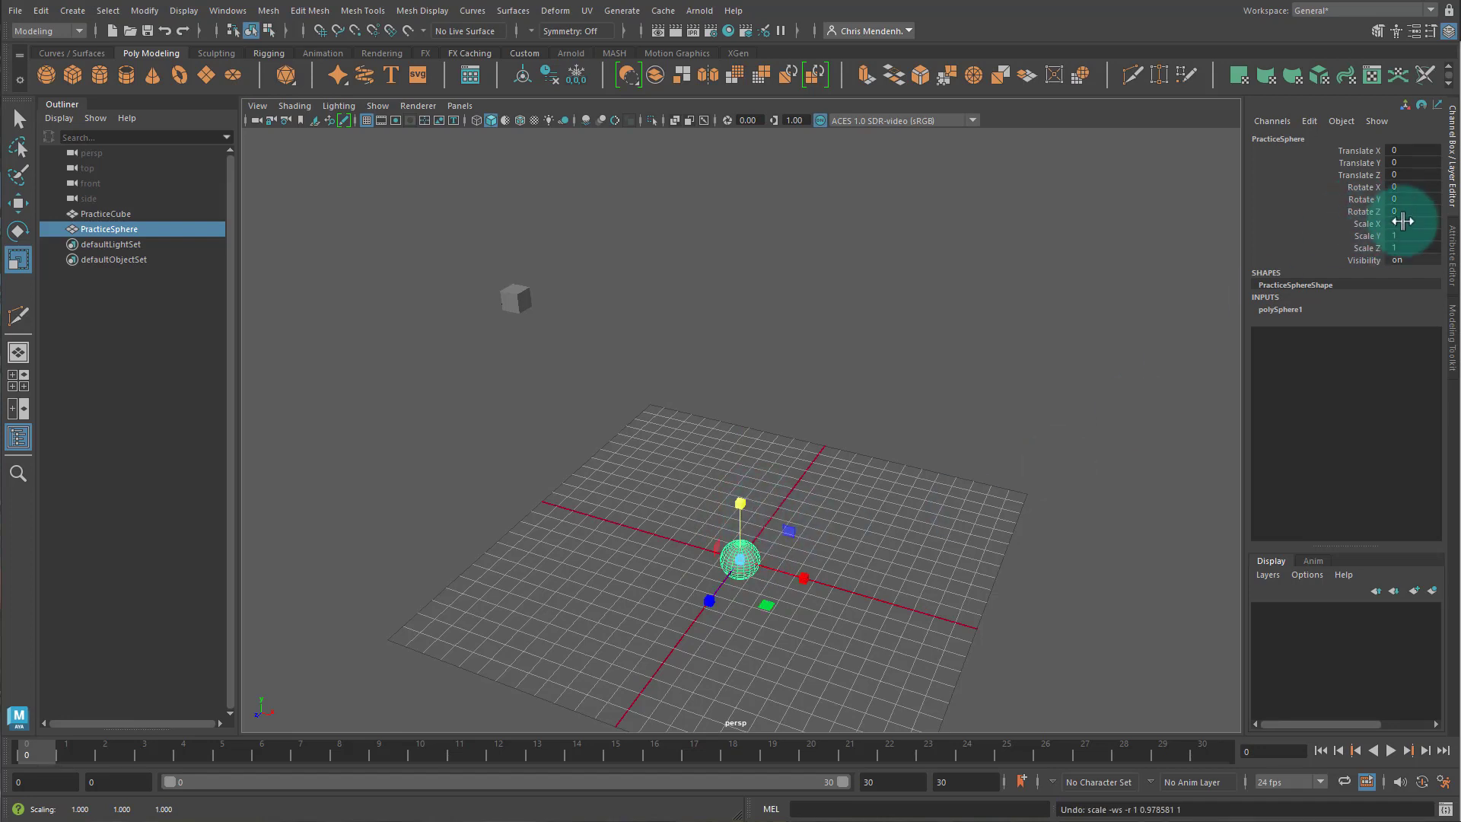
# Set PracticeSphere's Scale X to 2, Scale Y to 0.5 and Scale Z to 0.25, and deselect it
pyautogui.click(1402, 223)
pyautogui.write('2')
pyautogui.press('Return')
pyautogui.click(1408, 235)
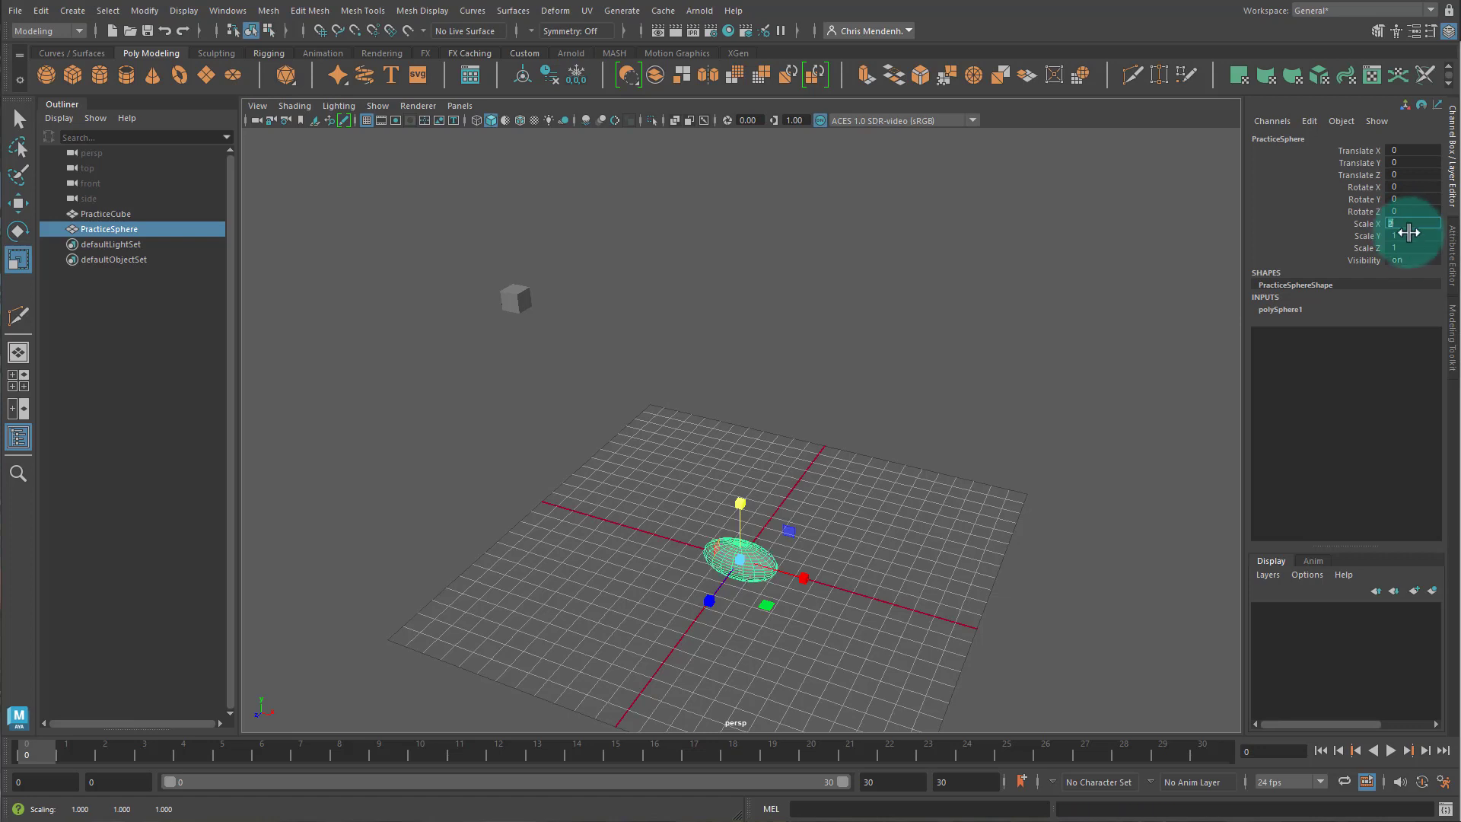
pyautogui.write('0.5')
pyautogui.press('Return')
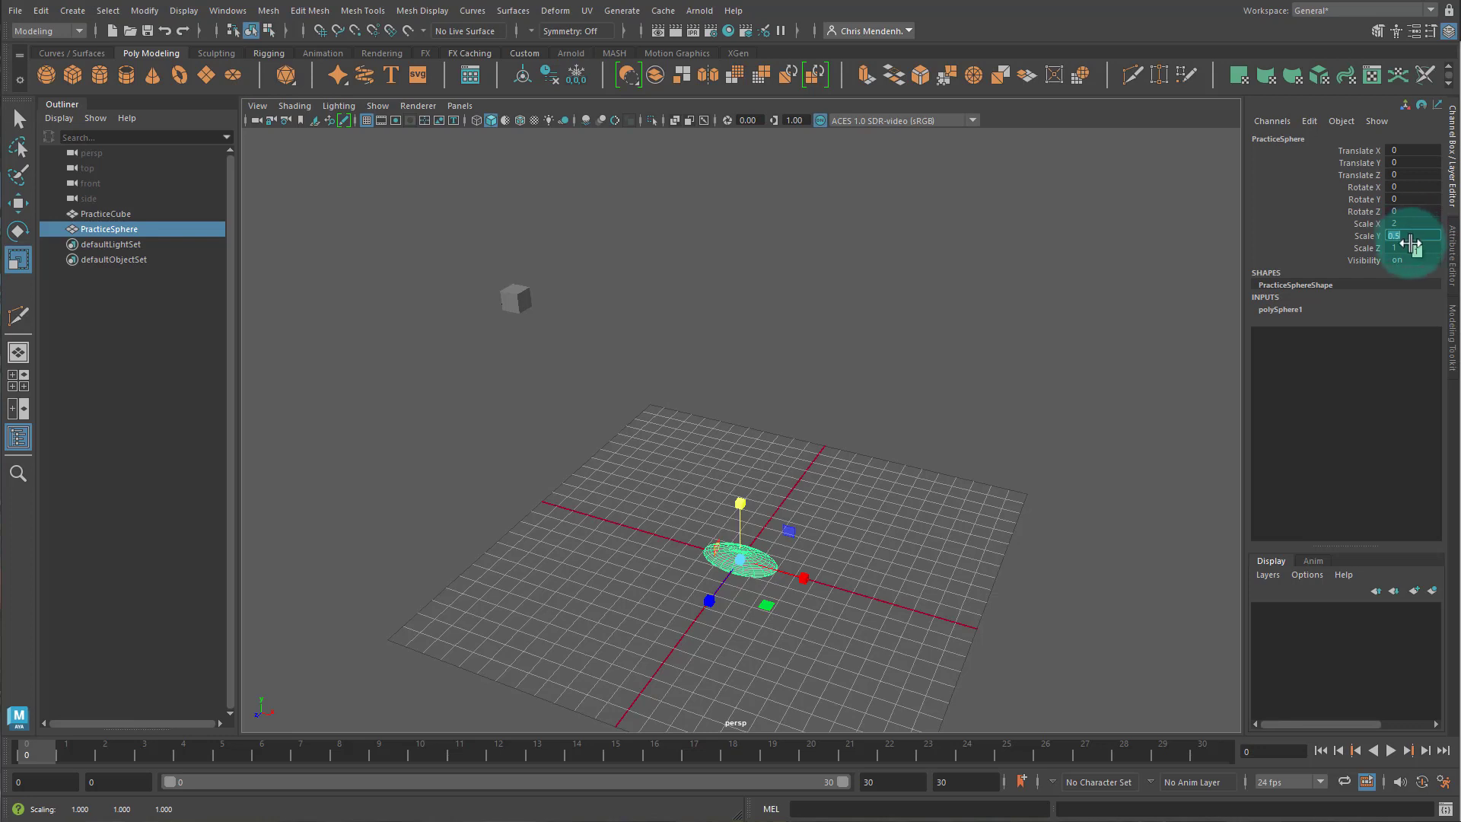
pyautogui.click(1408, 248)
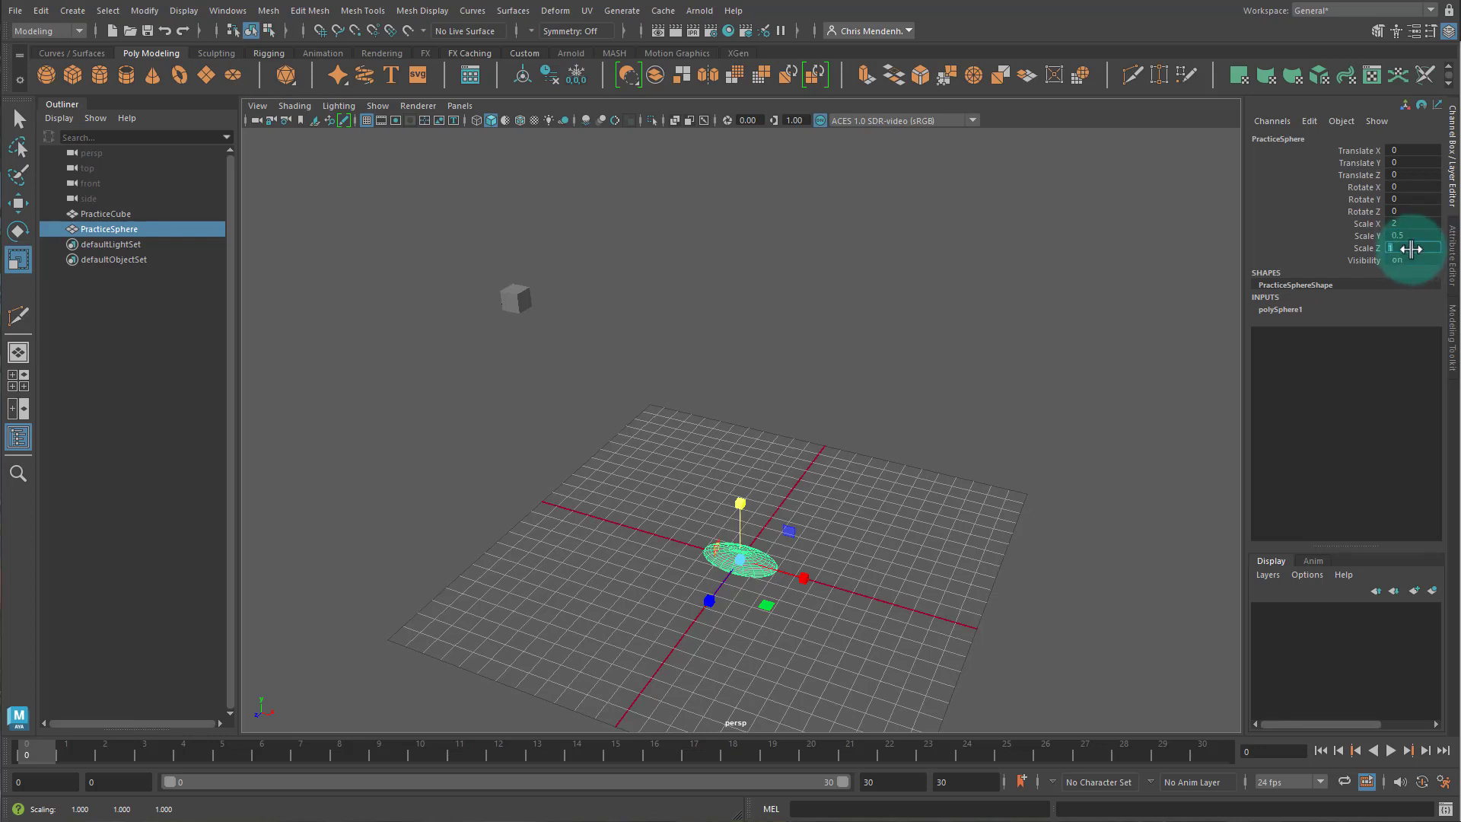
pyautogui.write('0.25')
pyautogui.press('Return')
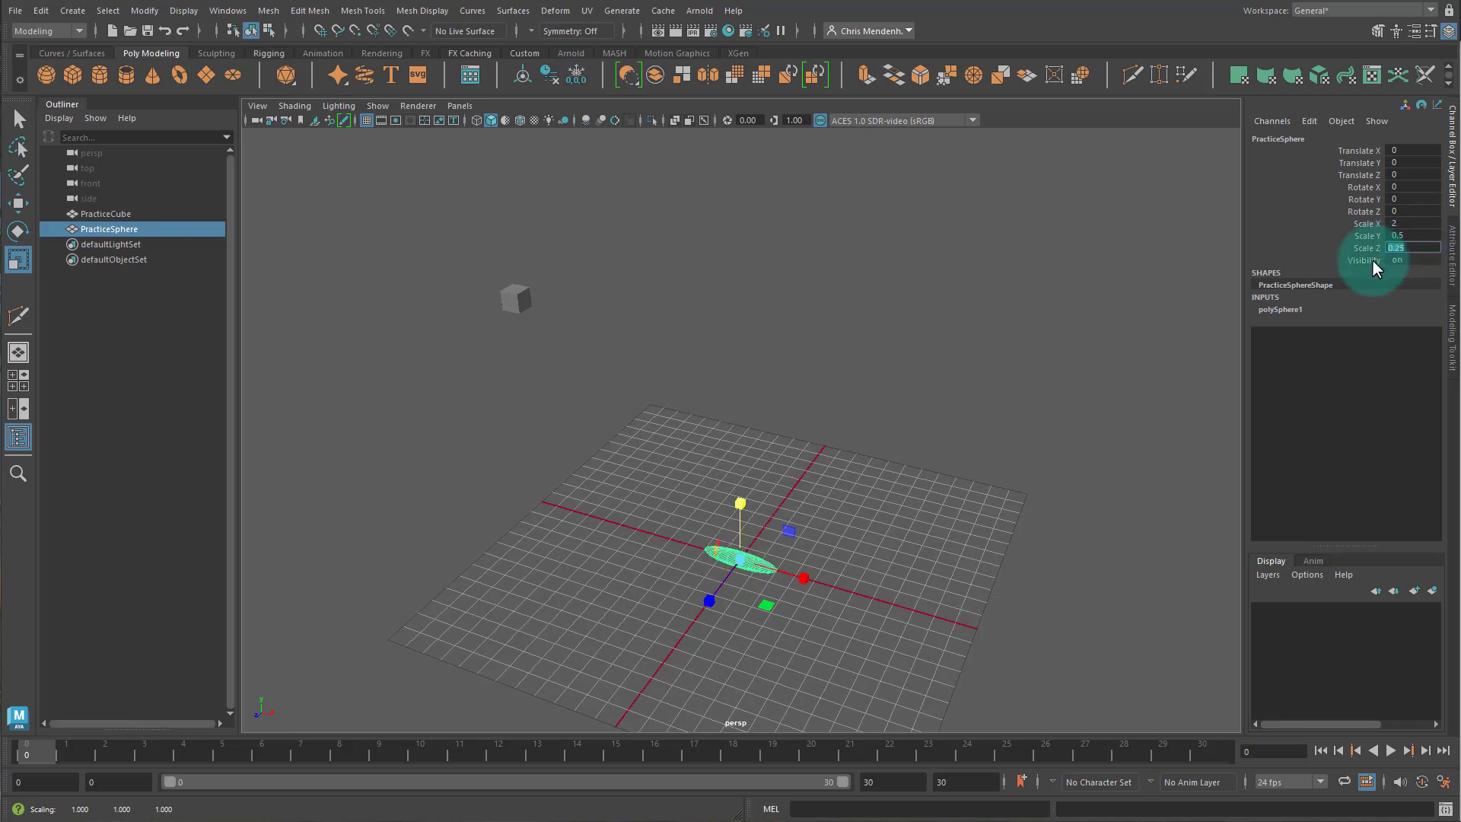
pyautogui.click(1076, 489)
# Create a polygon cylinder at the centre of the grid and rename it PracticeCylinder
pyautogui.keyDown('alt'); pyautogui.moveTo(920, 554); pyautogui.dragTo(350, 421); pyautogui.keyUp('alt')
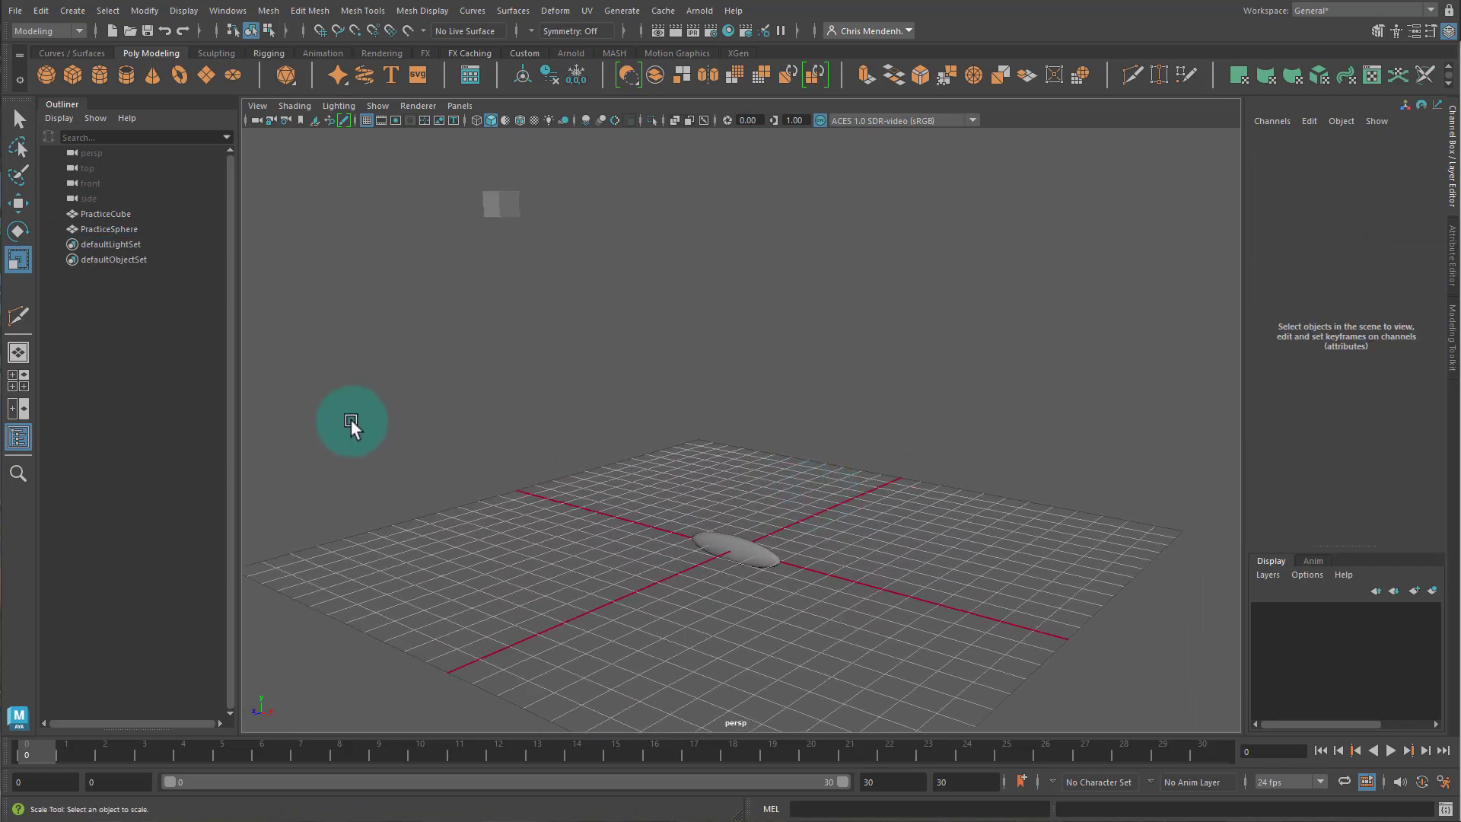
pyautogui.keyDown('alt'); pyautogui.moveTo(2, 492); pyautogui.dragTo(2, 492); pyautogui.keyUp('alt')
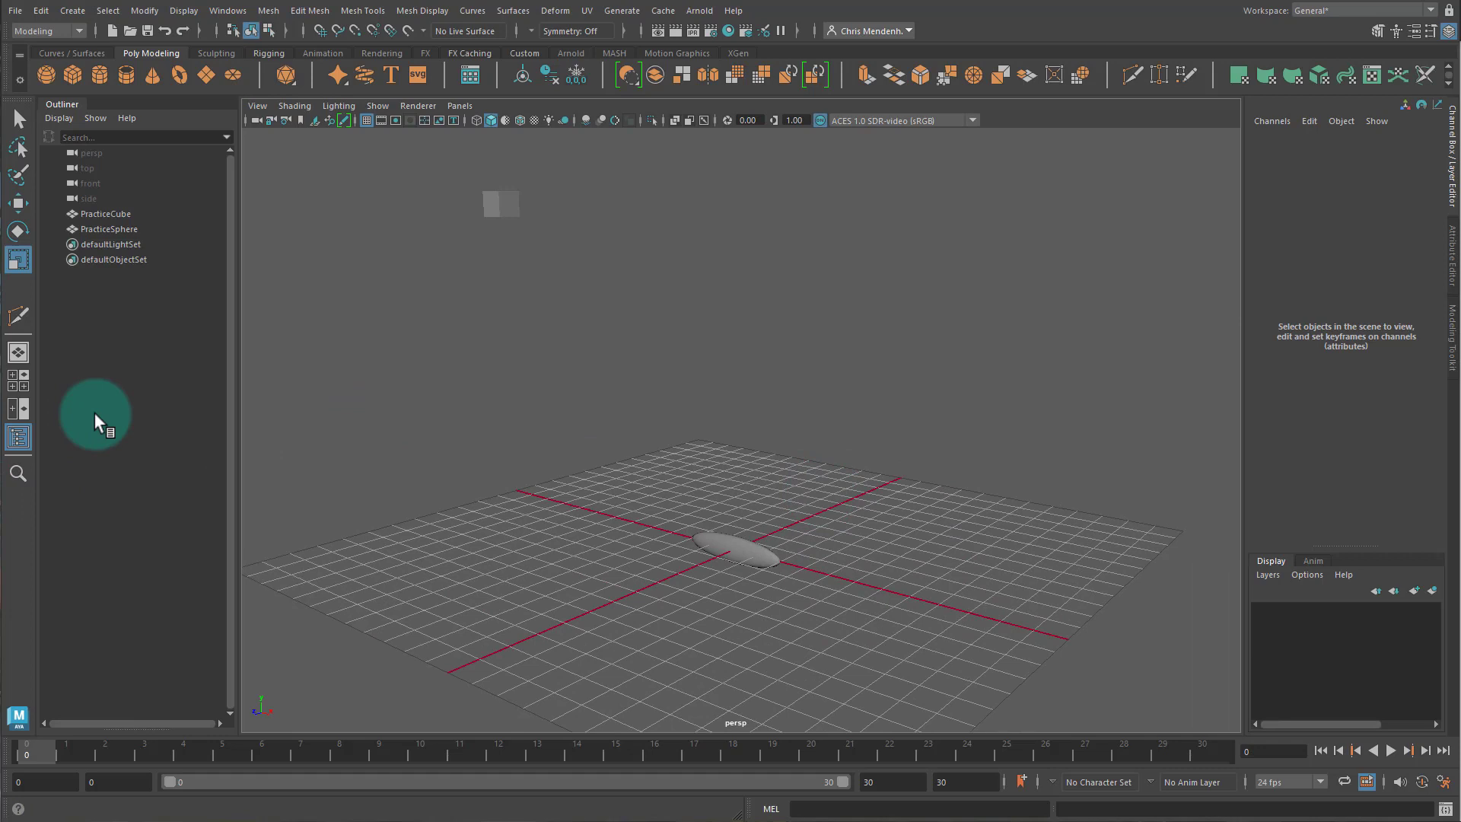
pyautogui.moveTo(108, 73); pyautogui.dragTo(253, 202, button='middle')
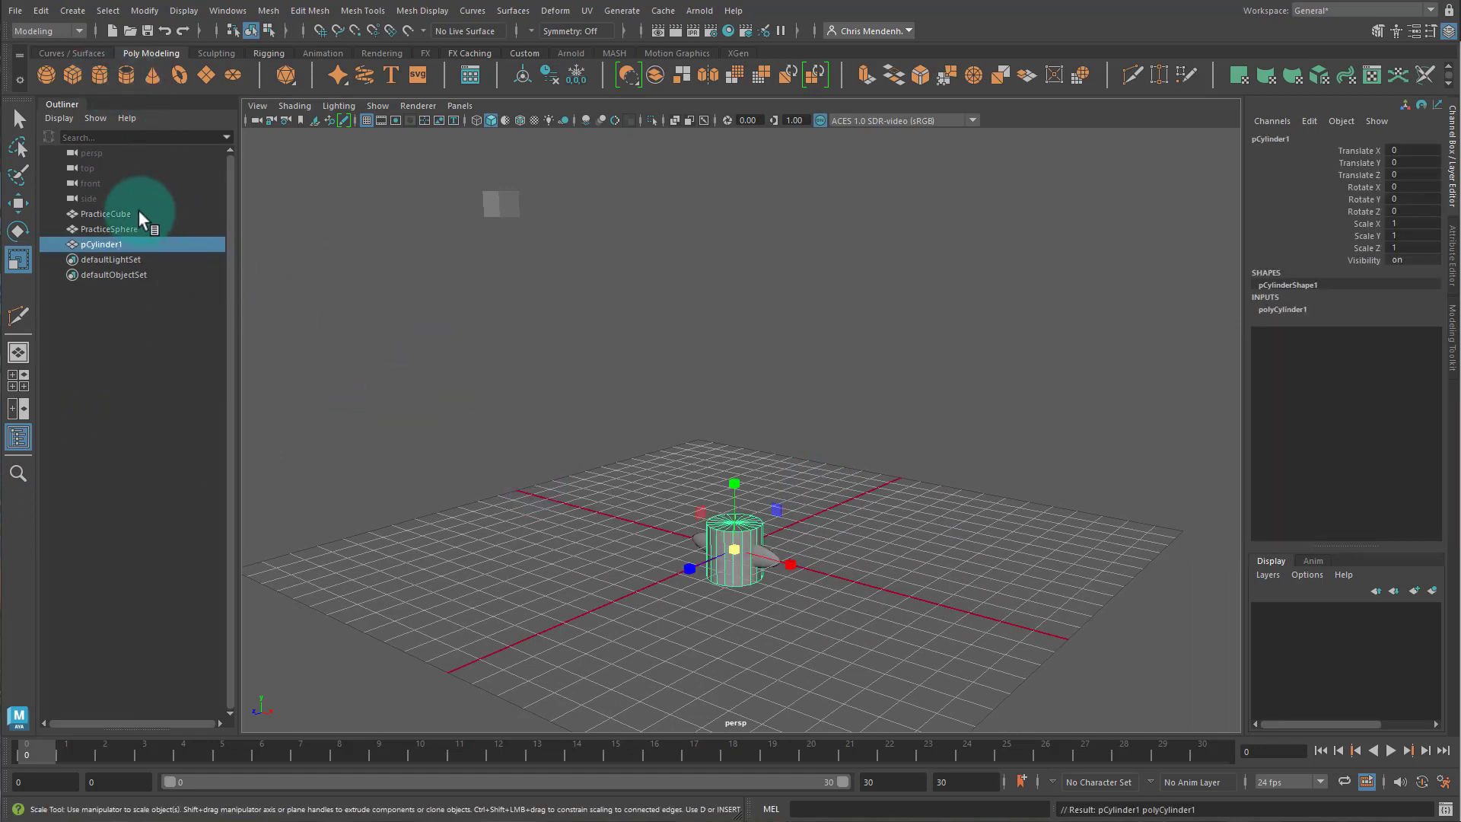
pyautogui.doubleClick(96, 240)
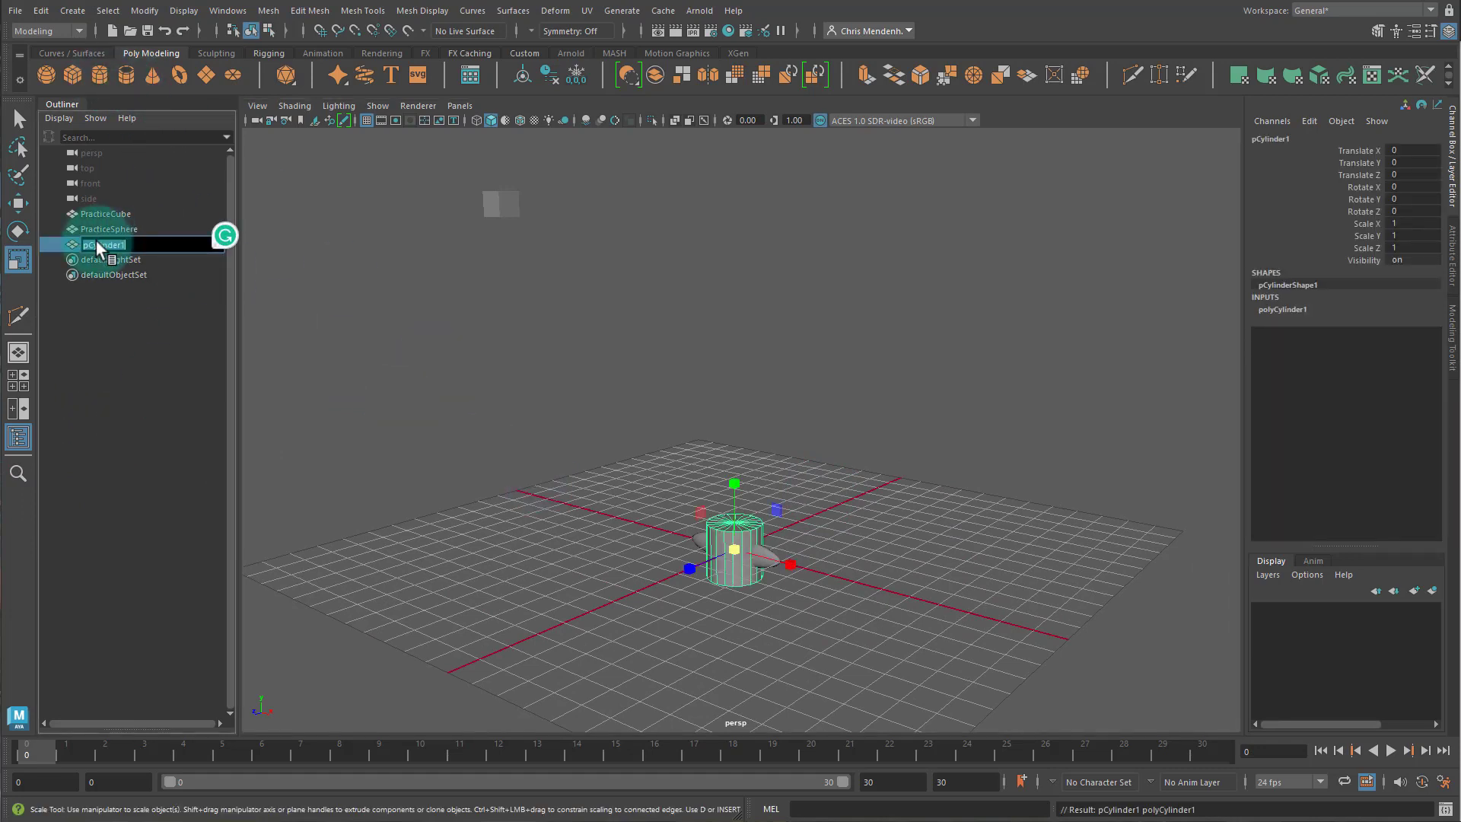
pyautogui.write('Practice')
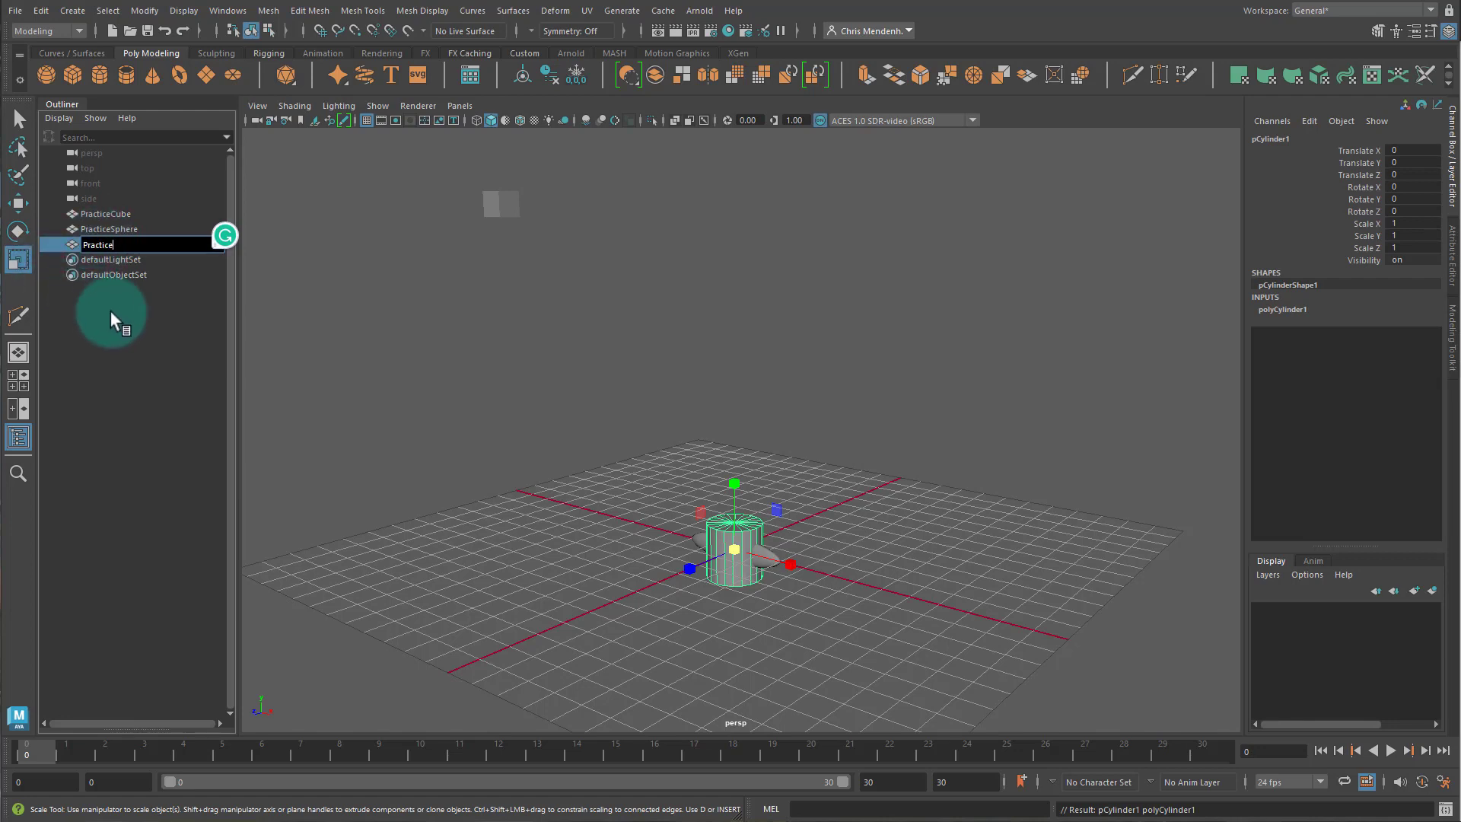
pyautogui.write('Cylinder')
pyautogui.press('Return')
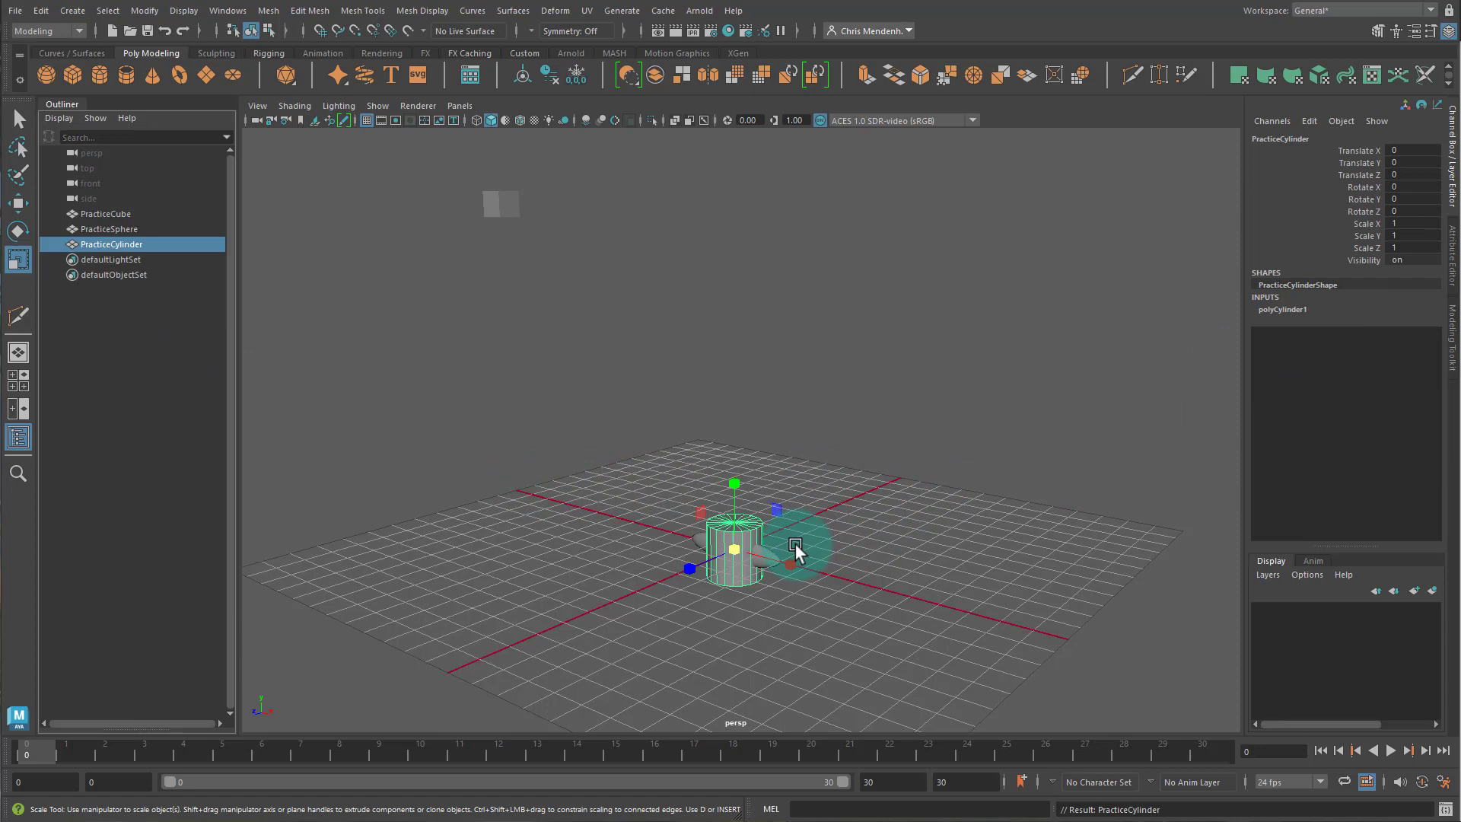
# Try rotating PracticeCylinder freehand about the X axis, undo the rotation and deselect the cylinder
pyautogui.press('e')
pyautogui.moveTo(715, 503); pyautogui.dragTo(759, 499)
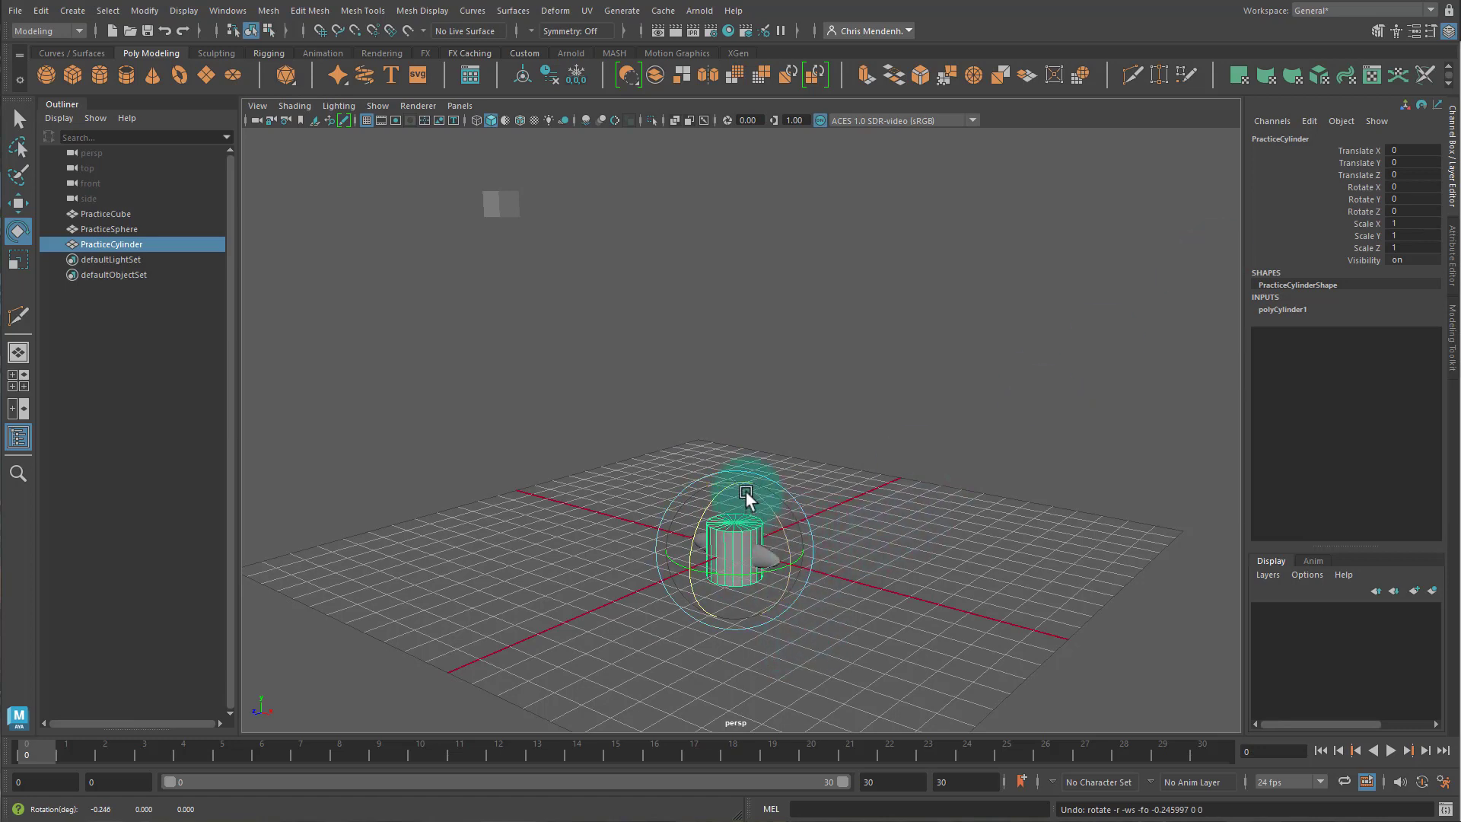
pyautogui.click(1411, 186)
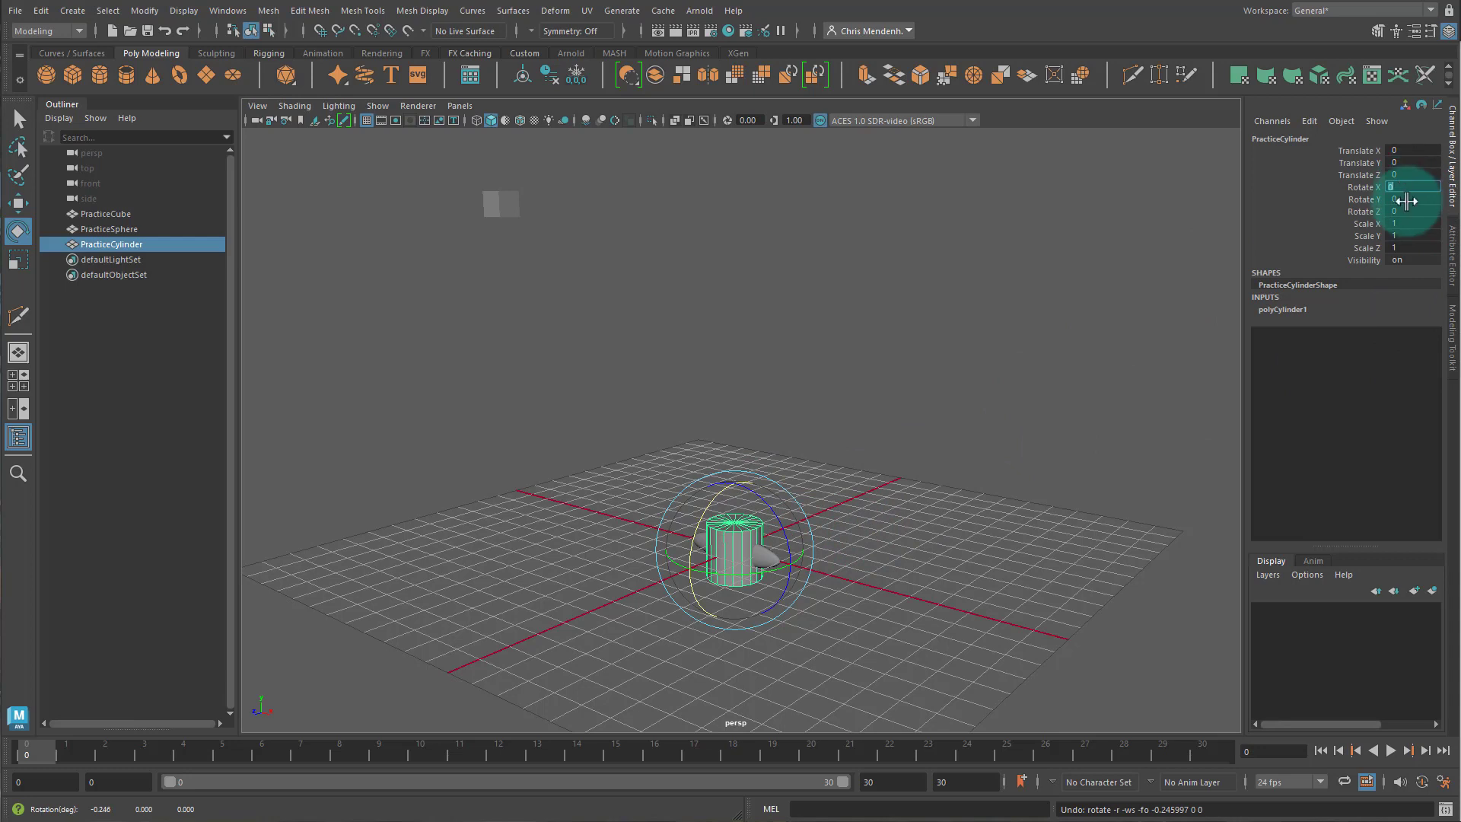
pyautogui.click(871, 495)
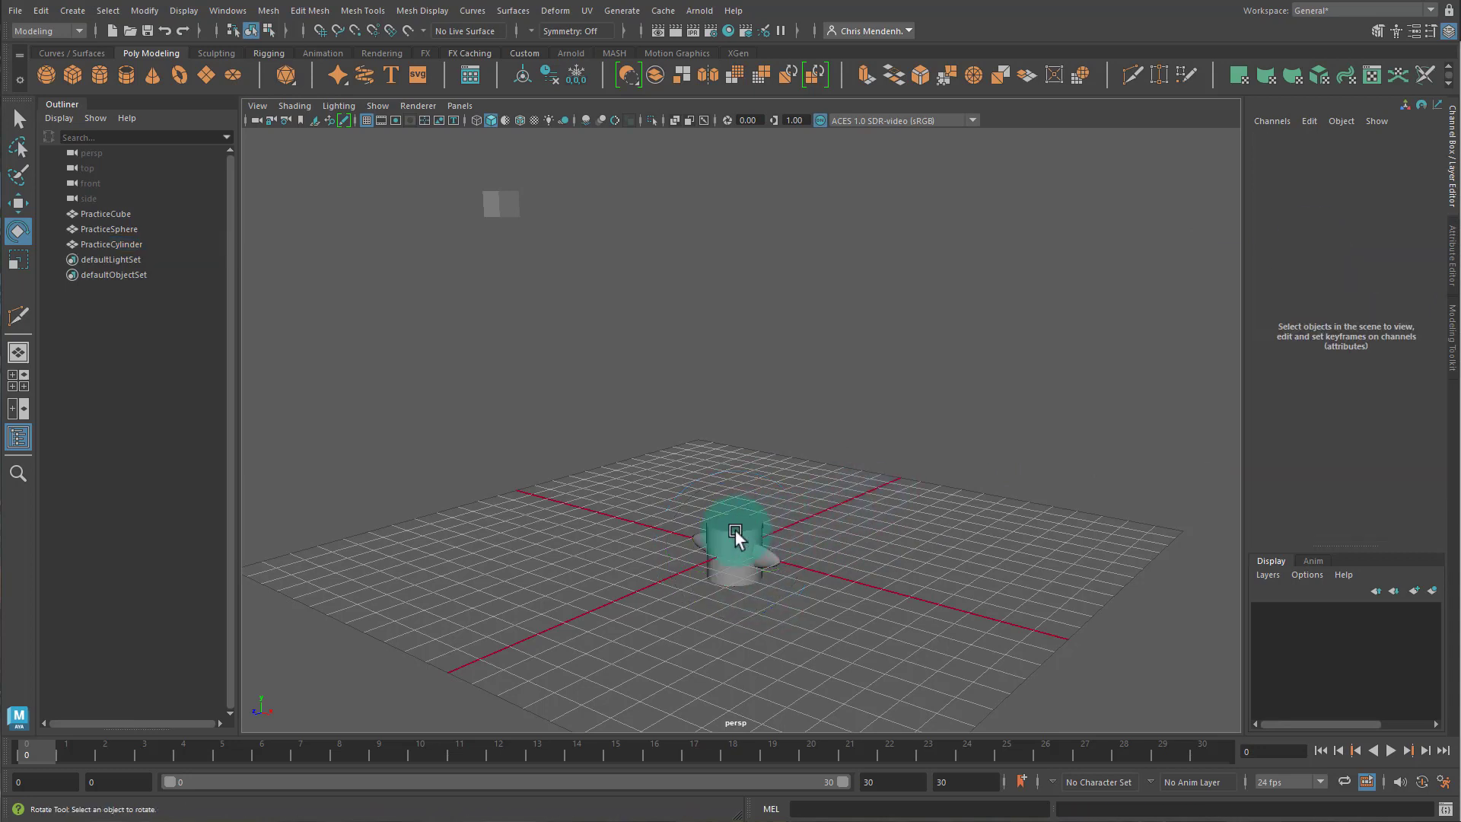
# Set PracticeCylinder's Rotate X to 90, Rotate Y to 60 and Rotate Z to 15, and deselect it
pyautogui.click(735, 535)
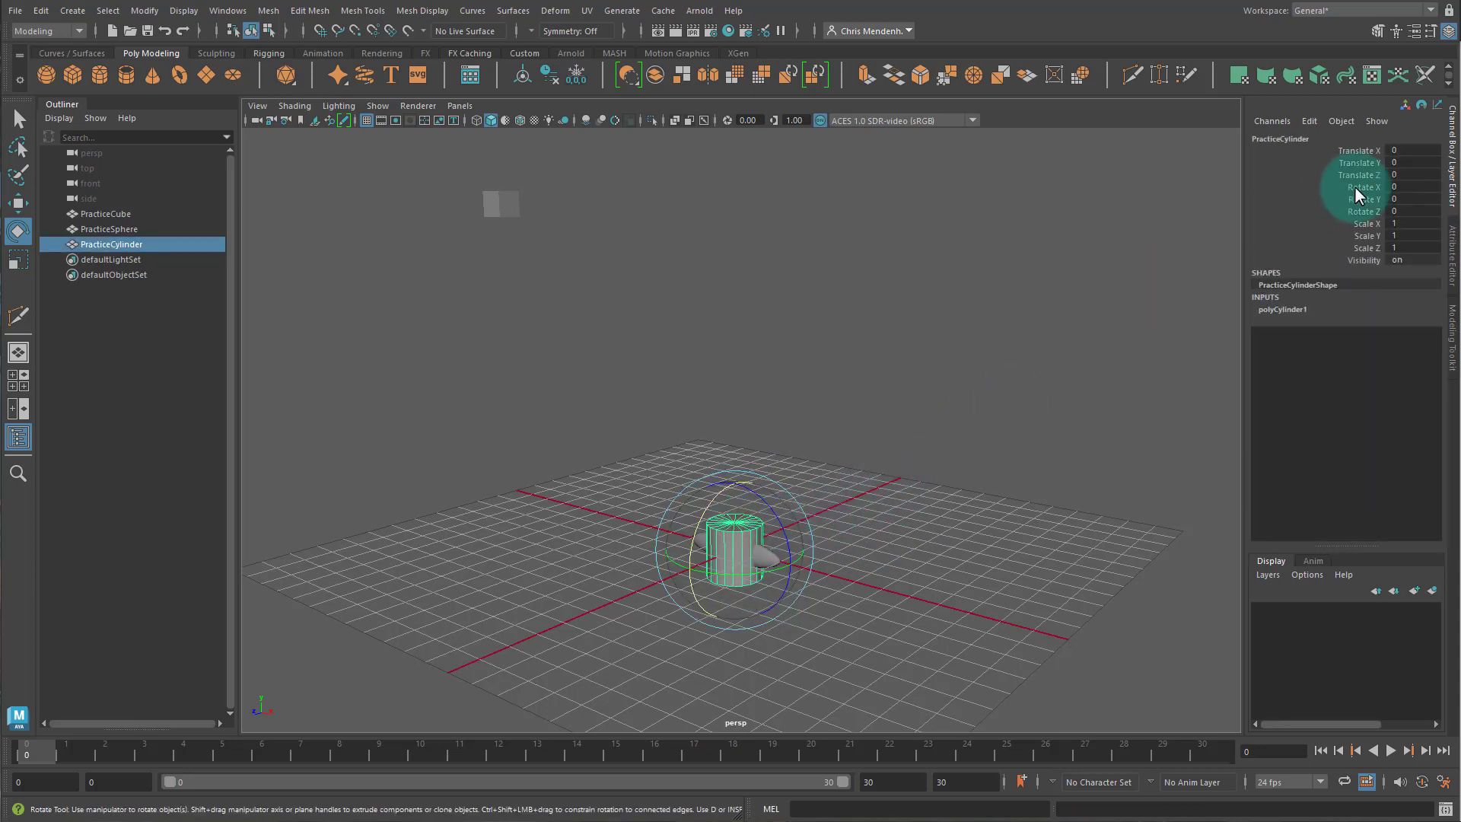
pyautogui.click(1405, 186)
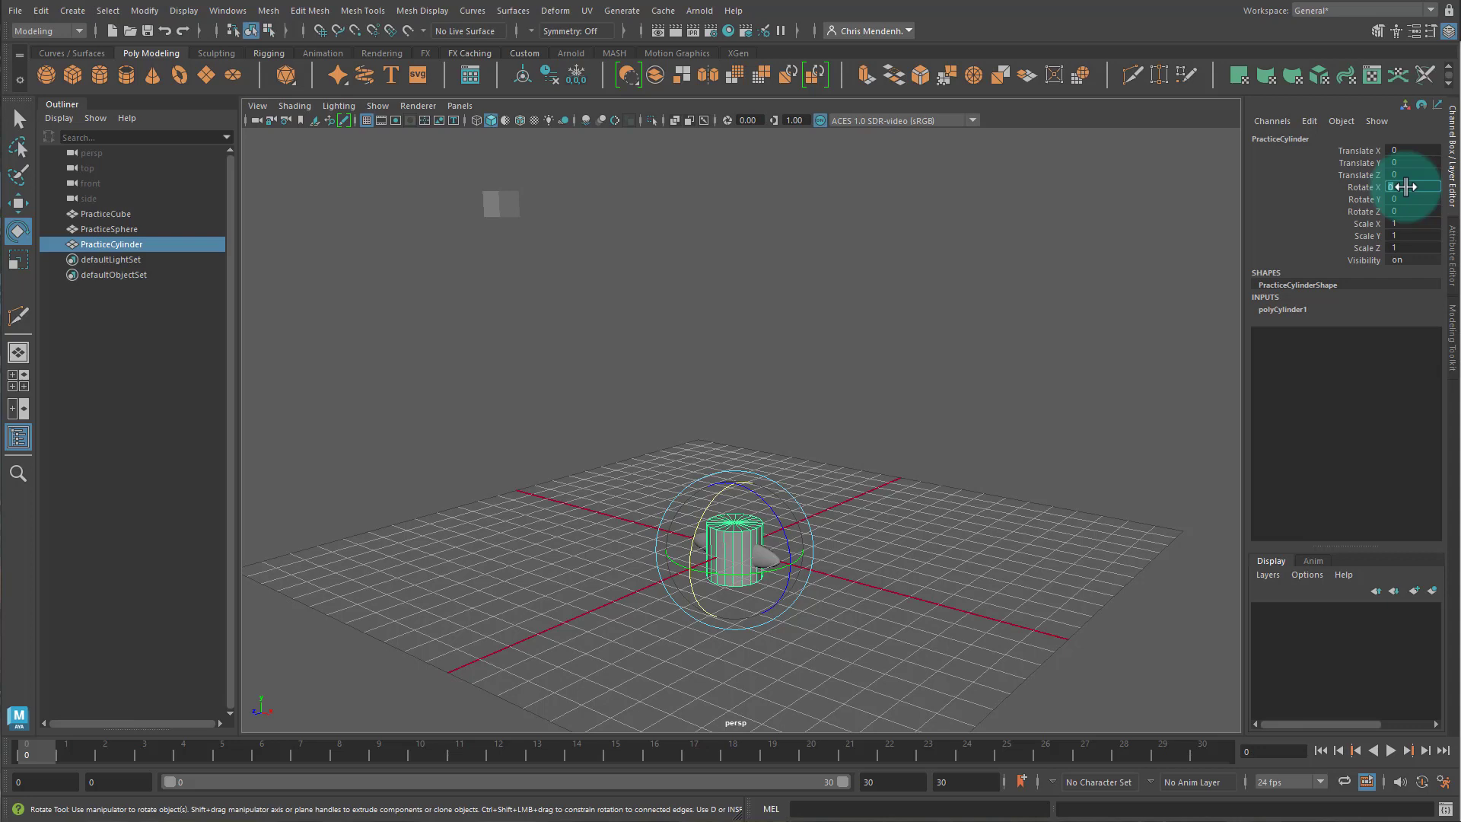
pyautogui.write('90')
pyautogui.press('Return')
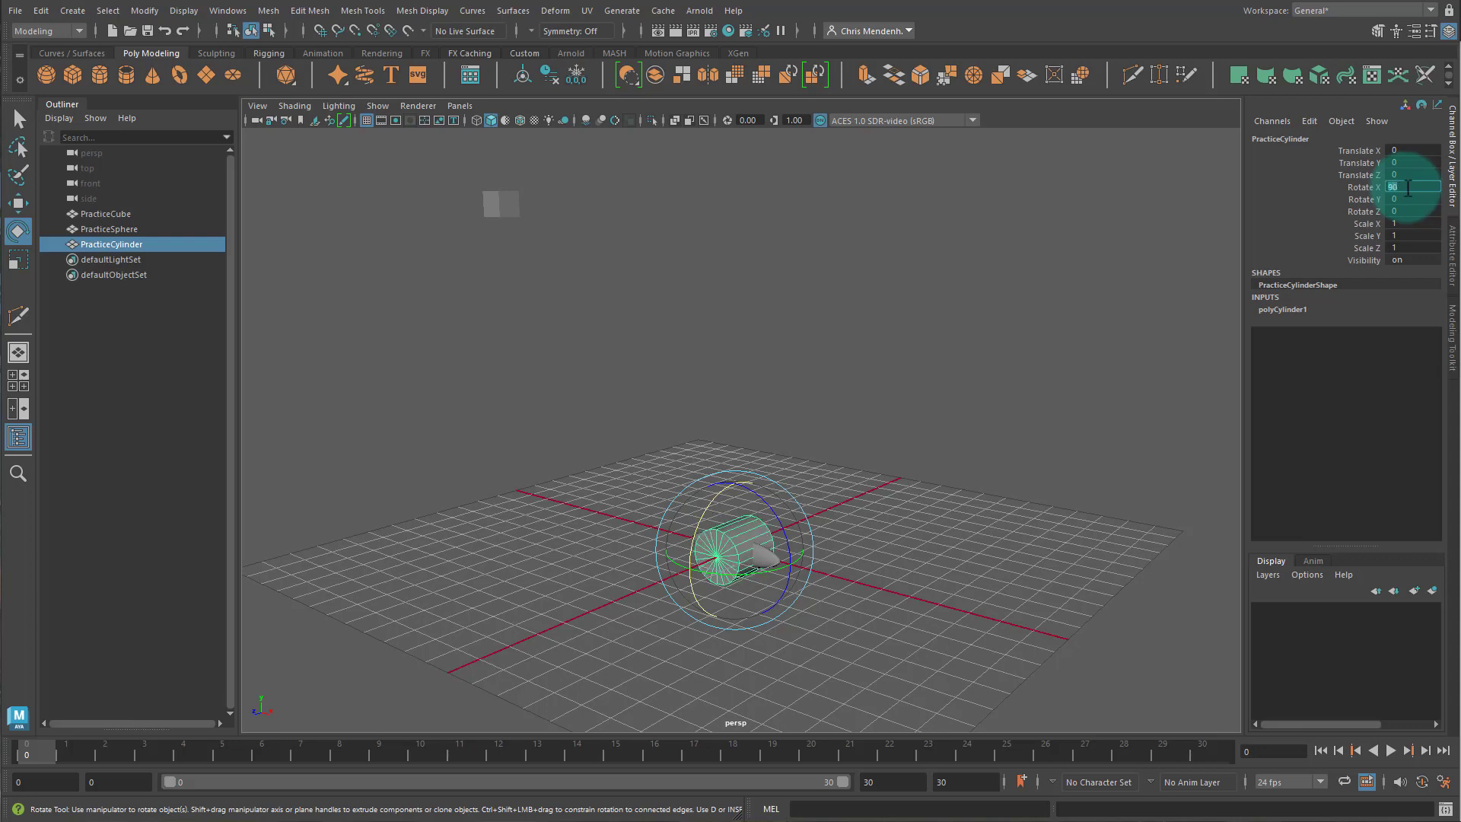
pyautogui.click(1407, 199)
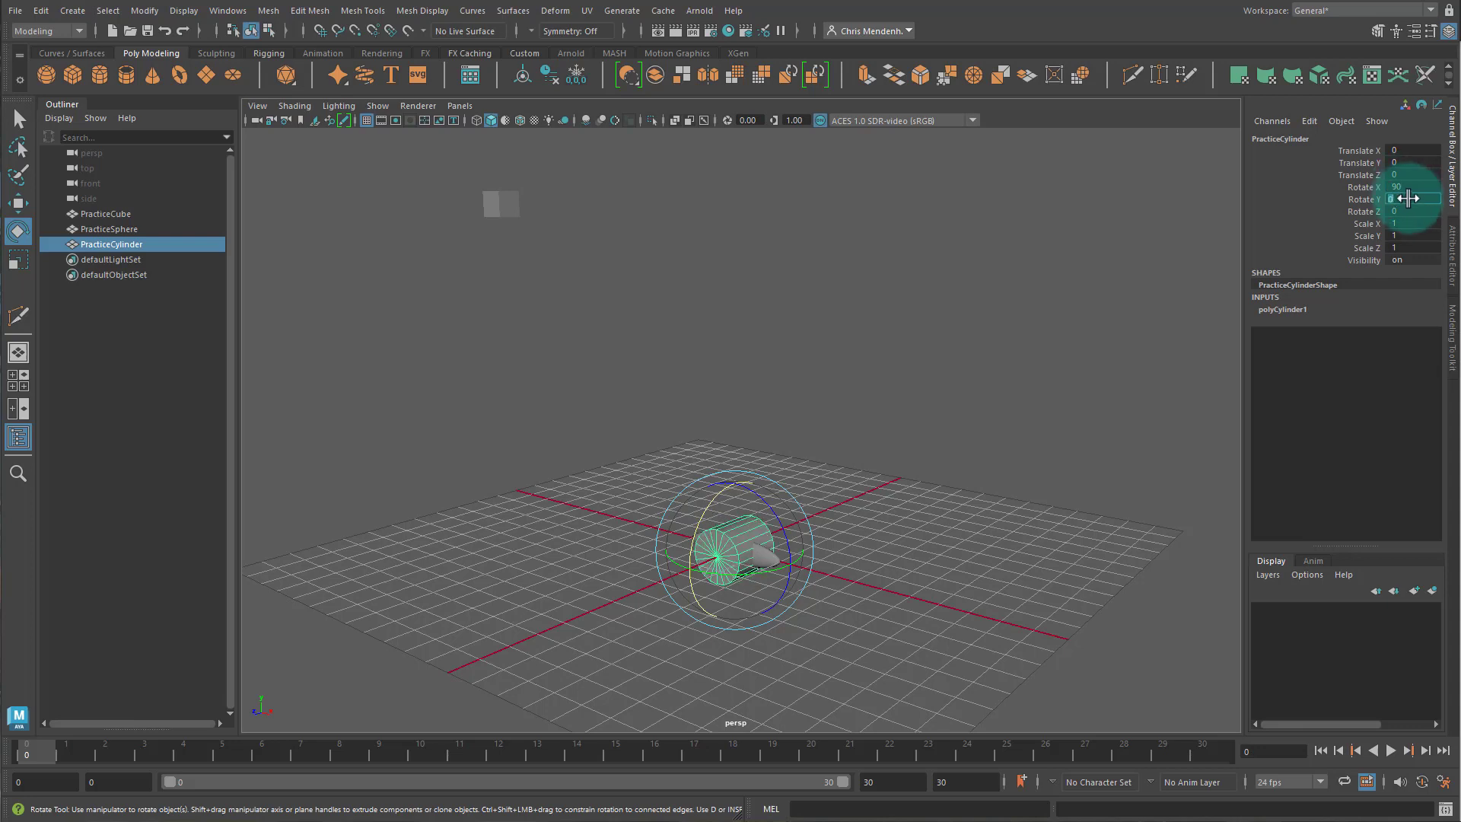
pyautogui.write('60')
pyautogui.press('Return')
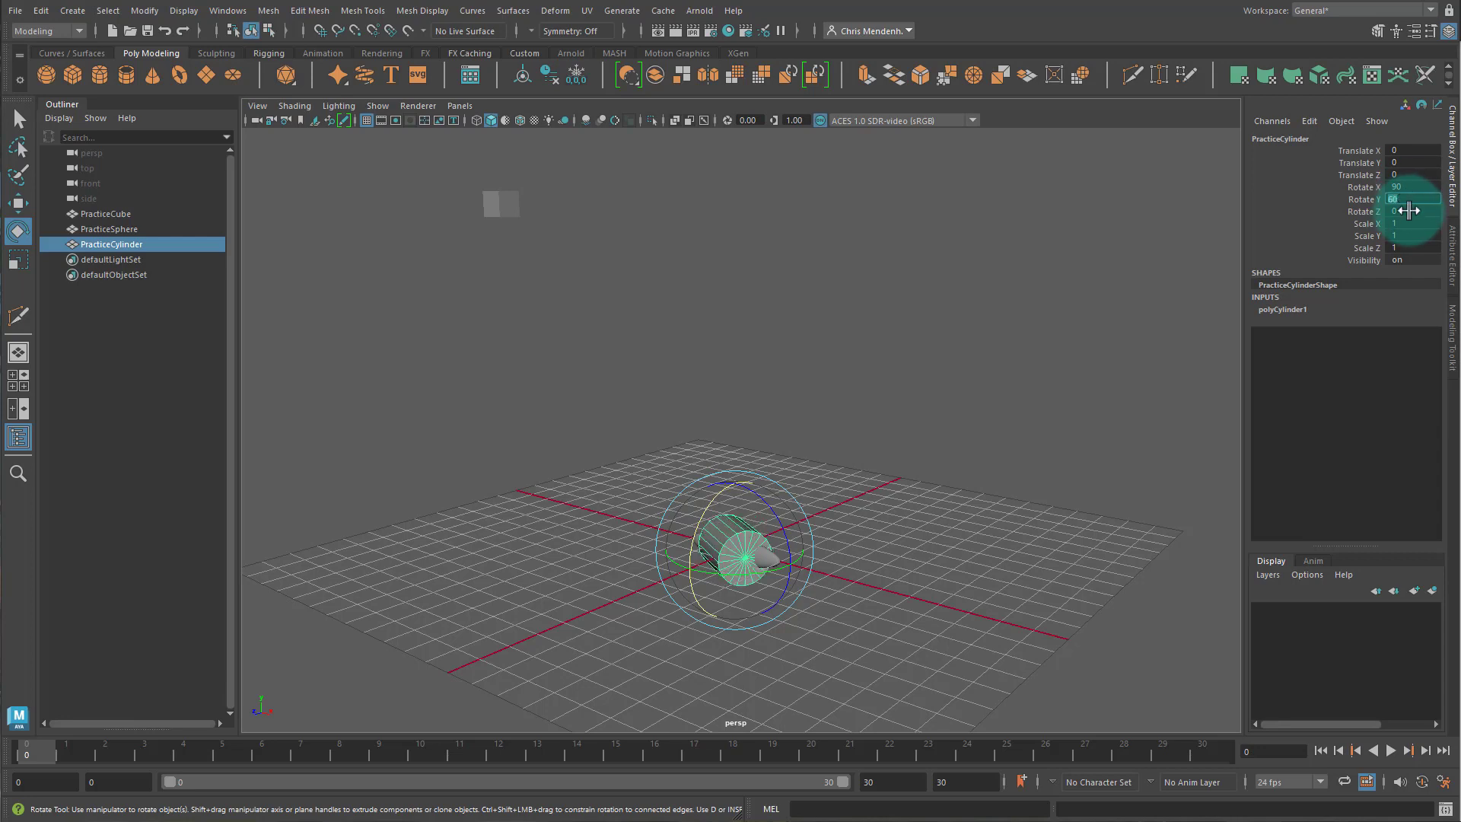
pyautogui.click(1407, 212)
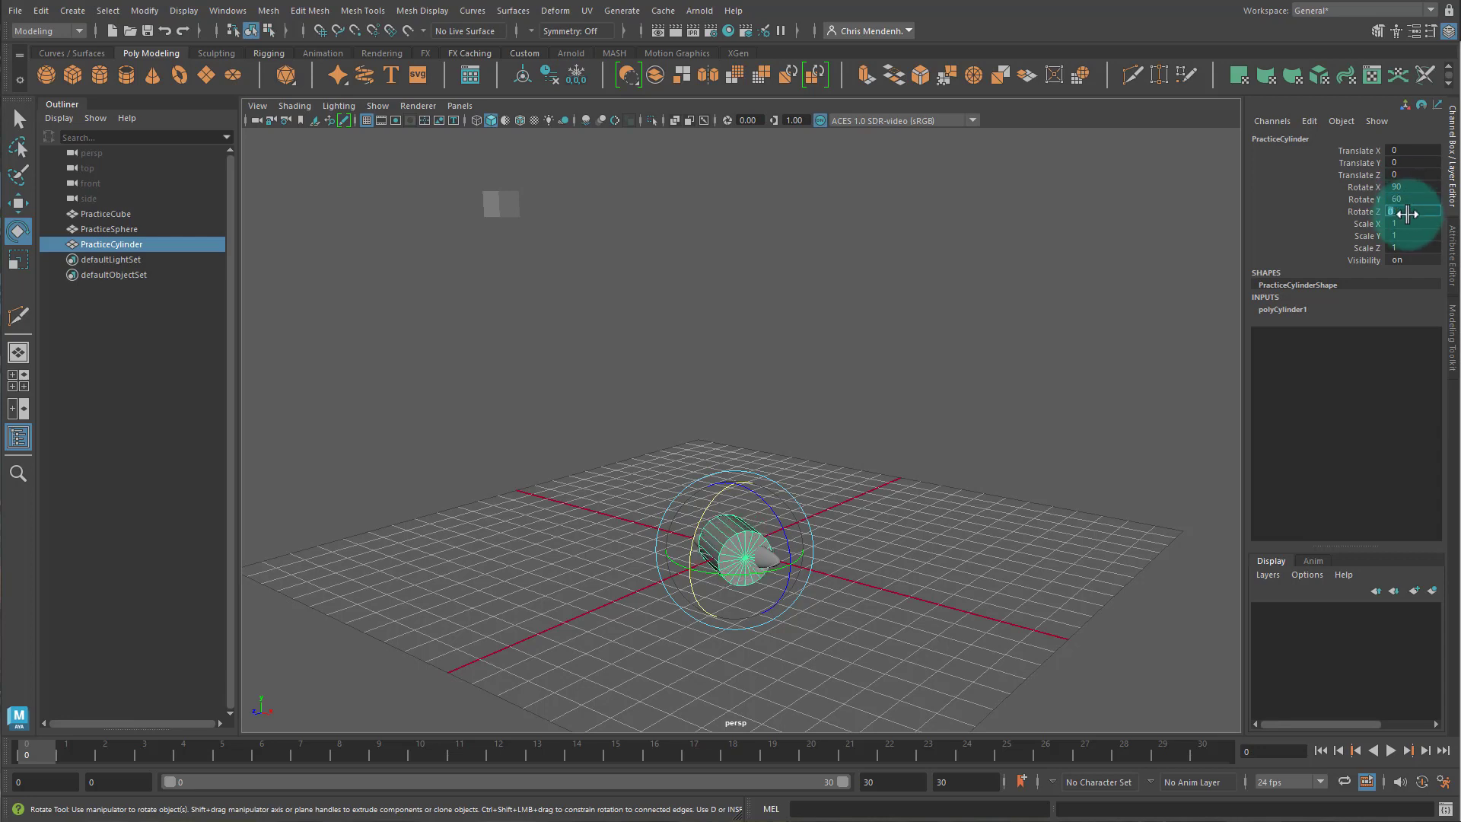
pyautogui.write('15')
pyautogui.press('Return')
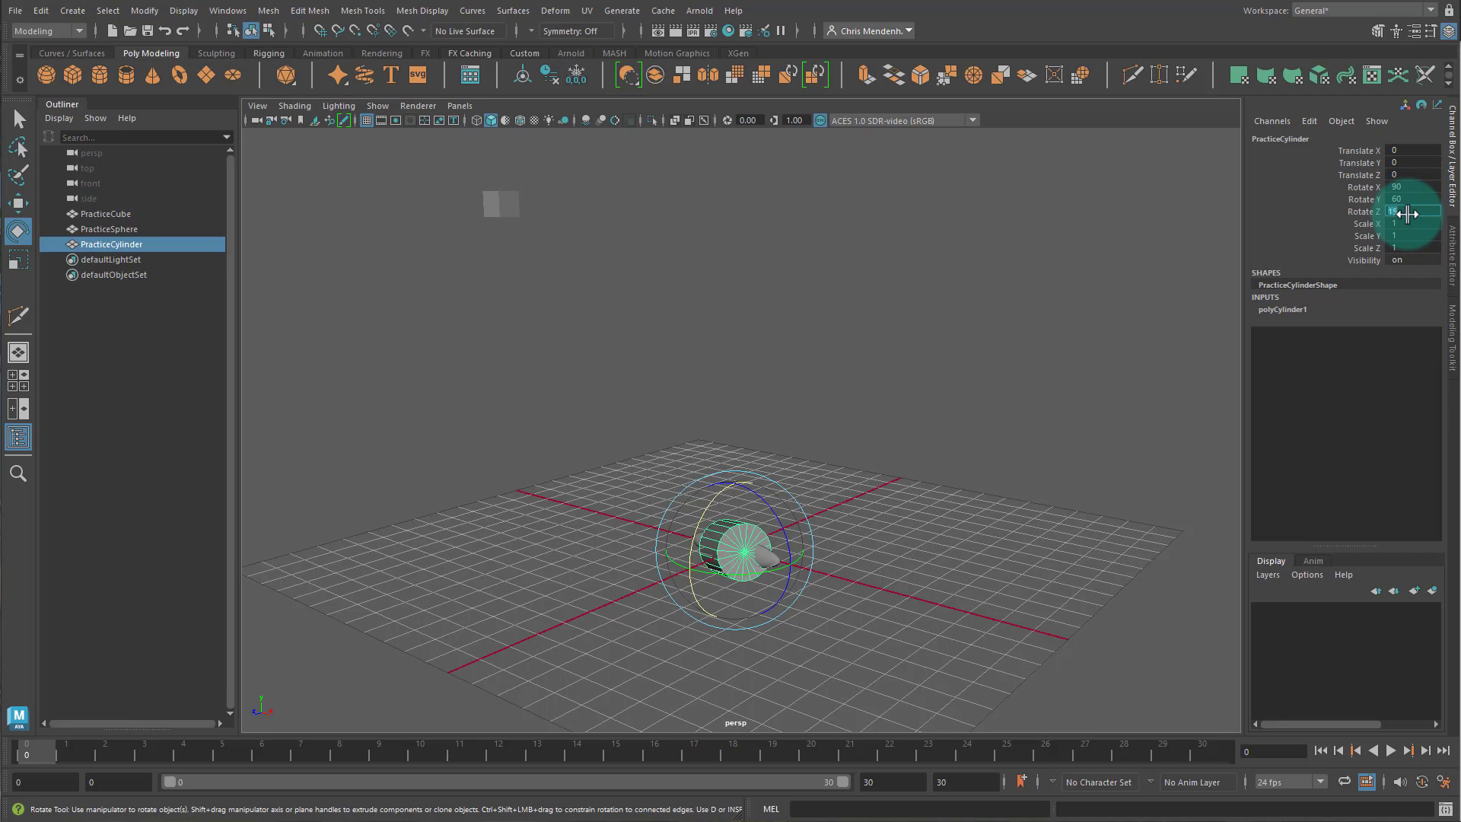
pyautogui.click(1045, 407)
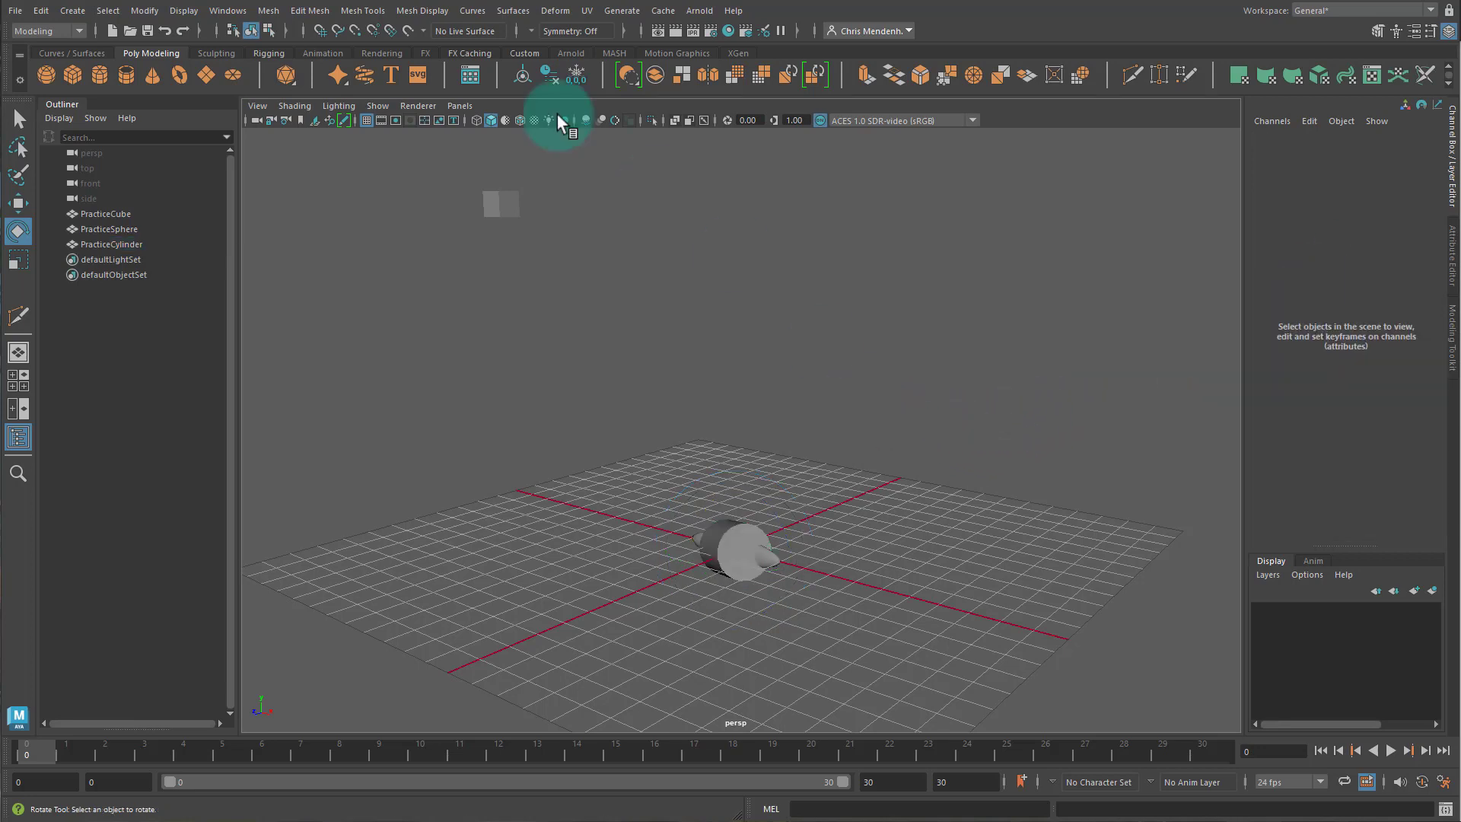
# Create a polygon torus at the centre of the grid, rename it PracticeTorus and deselect it
pyautogui.click(179, 75)
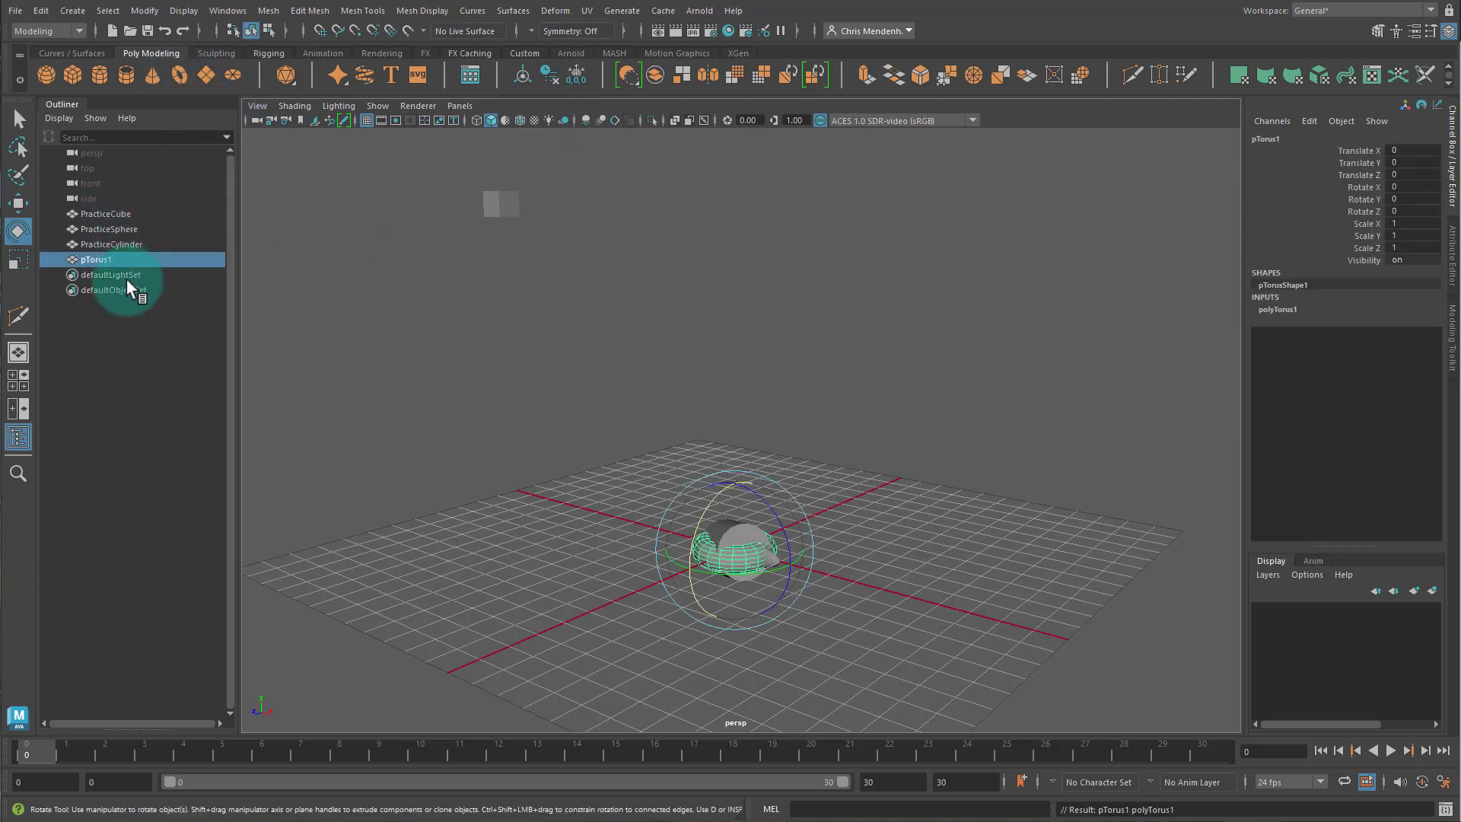
pyautogui.doubleClick(105, 259)
pyautogui.write('Pract')
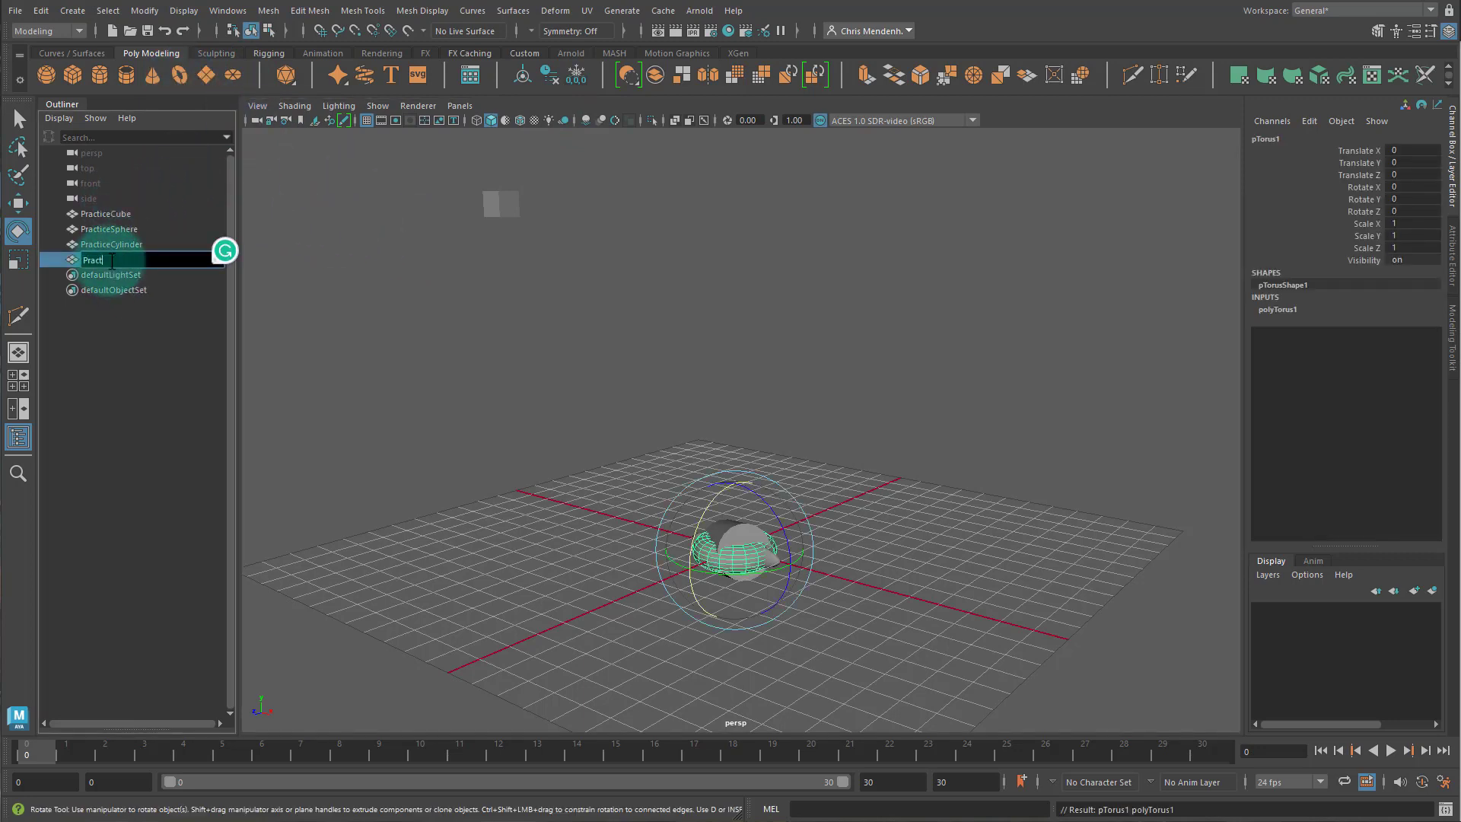
pyautogui.write('ice Torus')
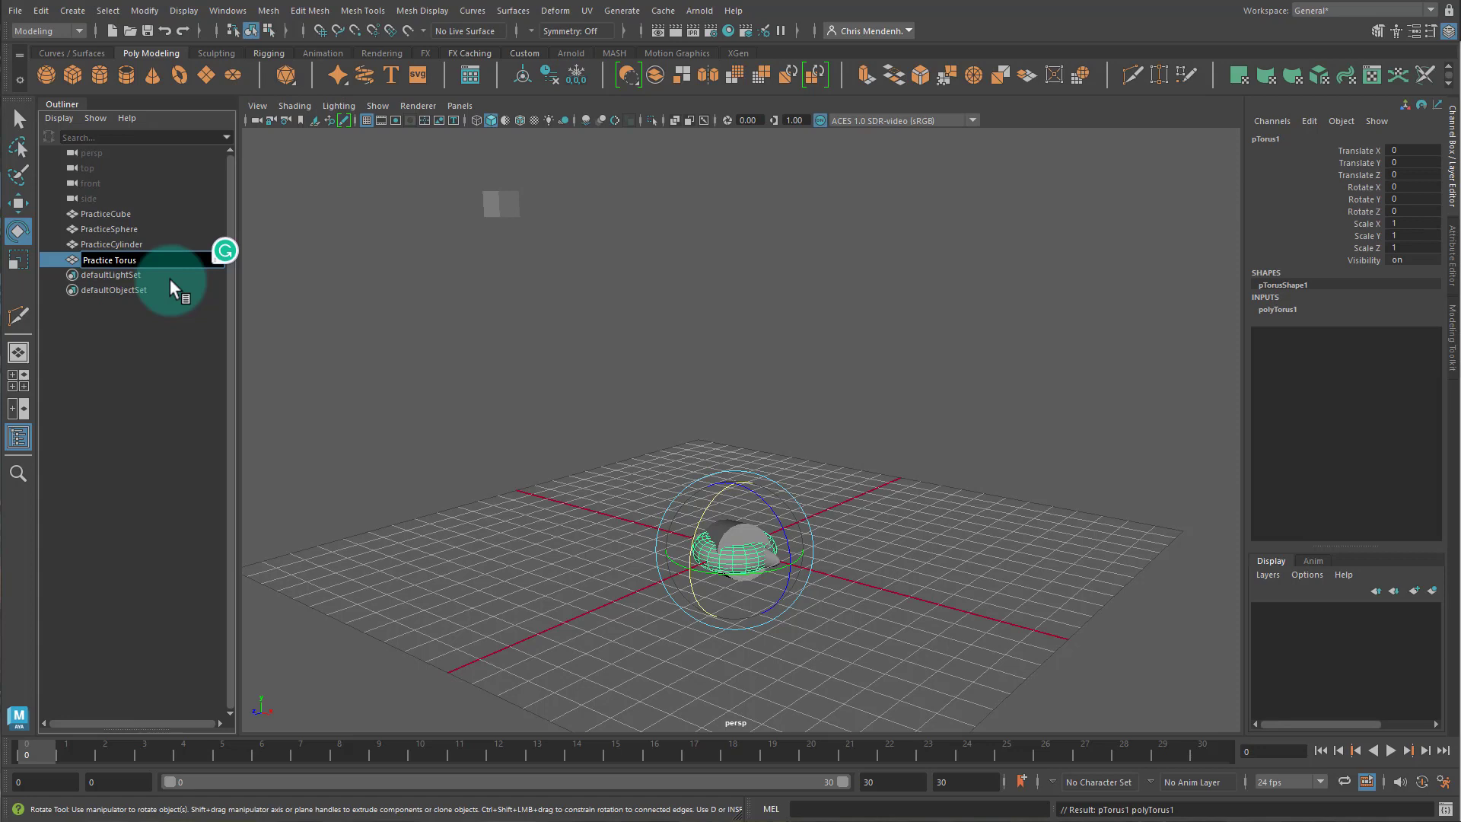
pyautogui.press('Return')
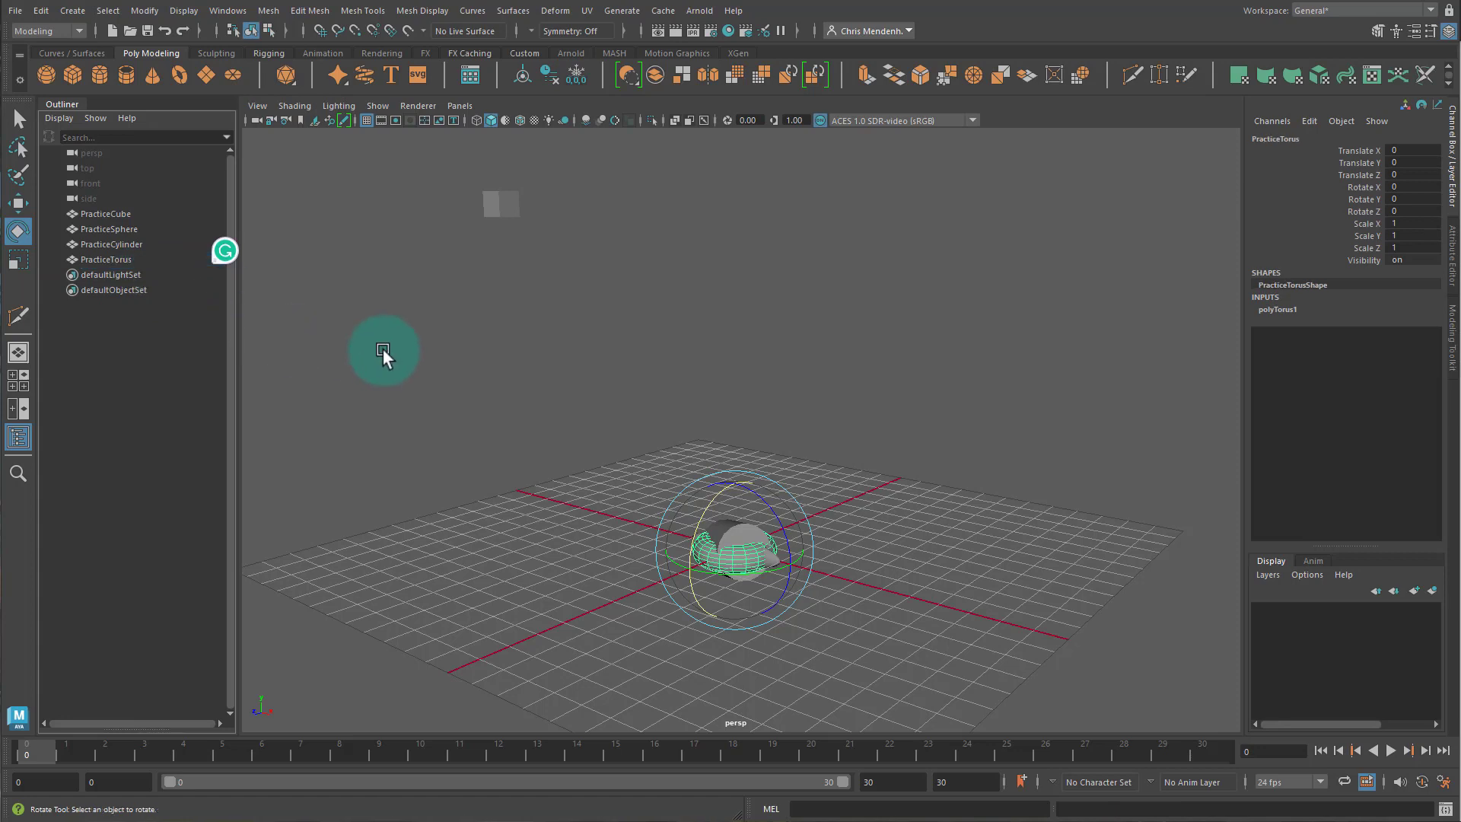
pyautogui.click(381, 350)
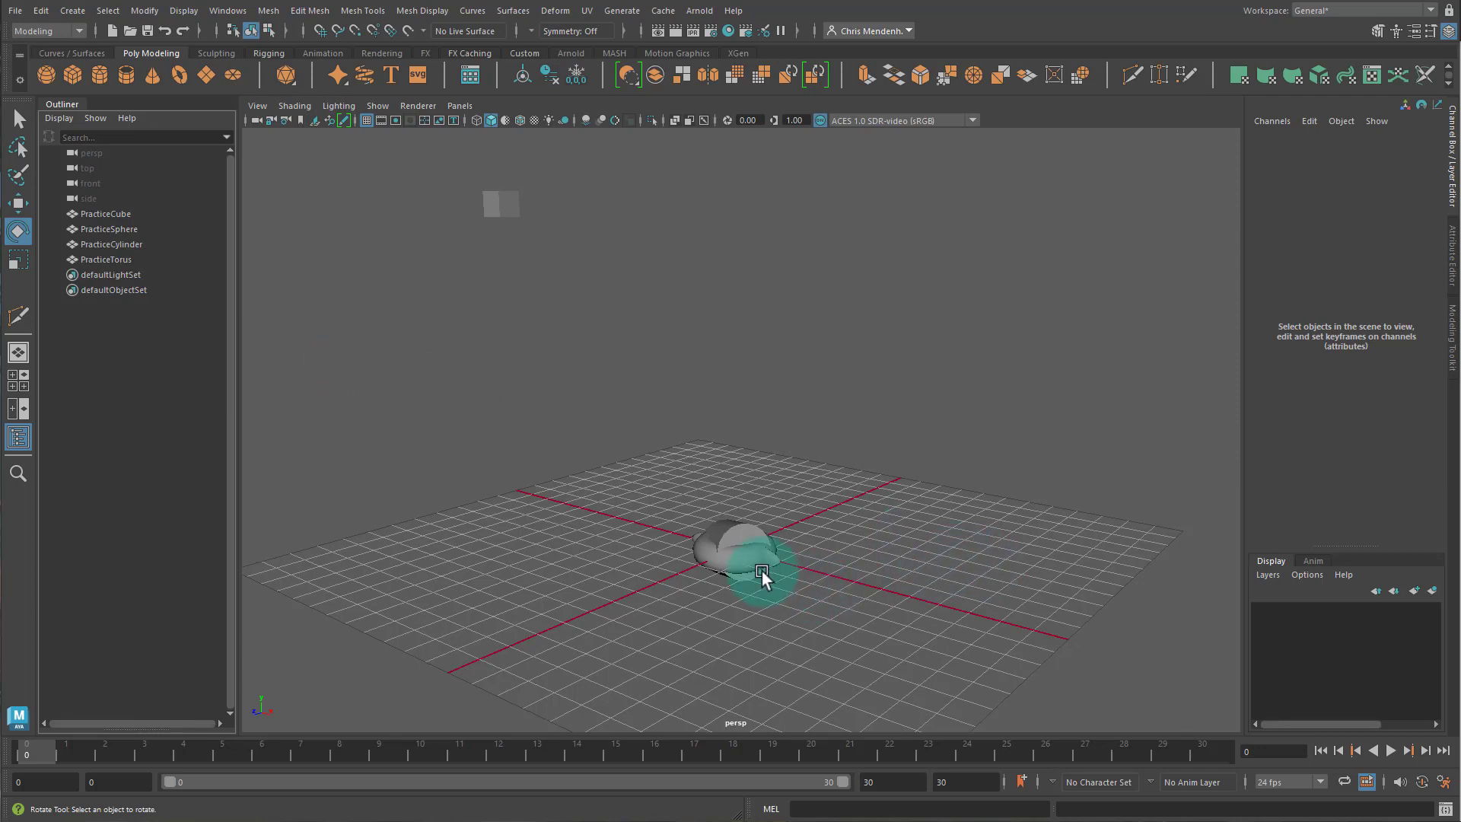
# Select PracticeTorus and show it close up in the maximised side view
pyautogui.click(739, 564)
pyautogui.press('space')
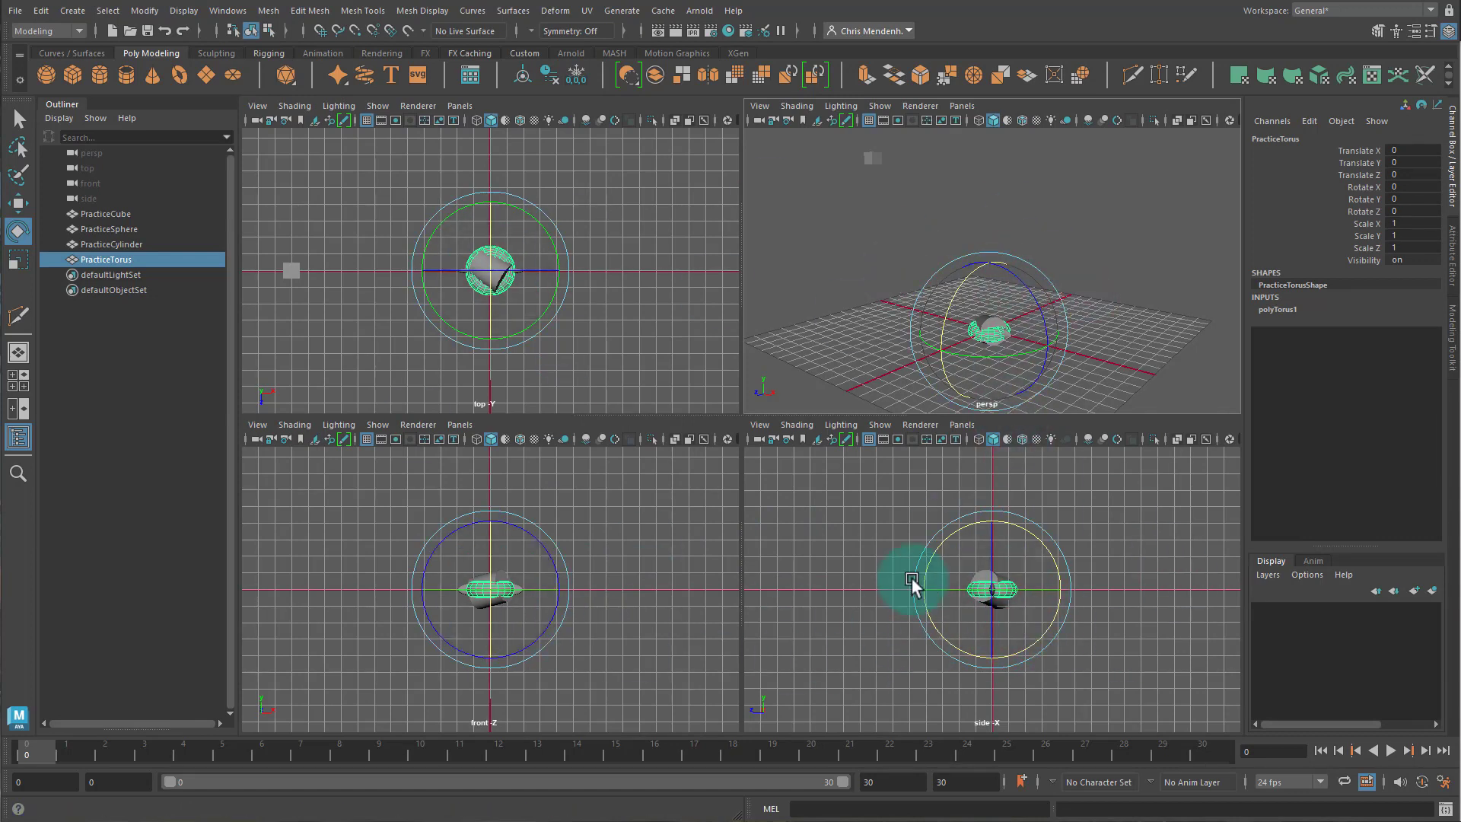
pyautogui.press('space')
pyautogui.scroll(5, 764, 510)
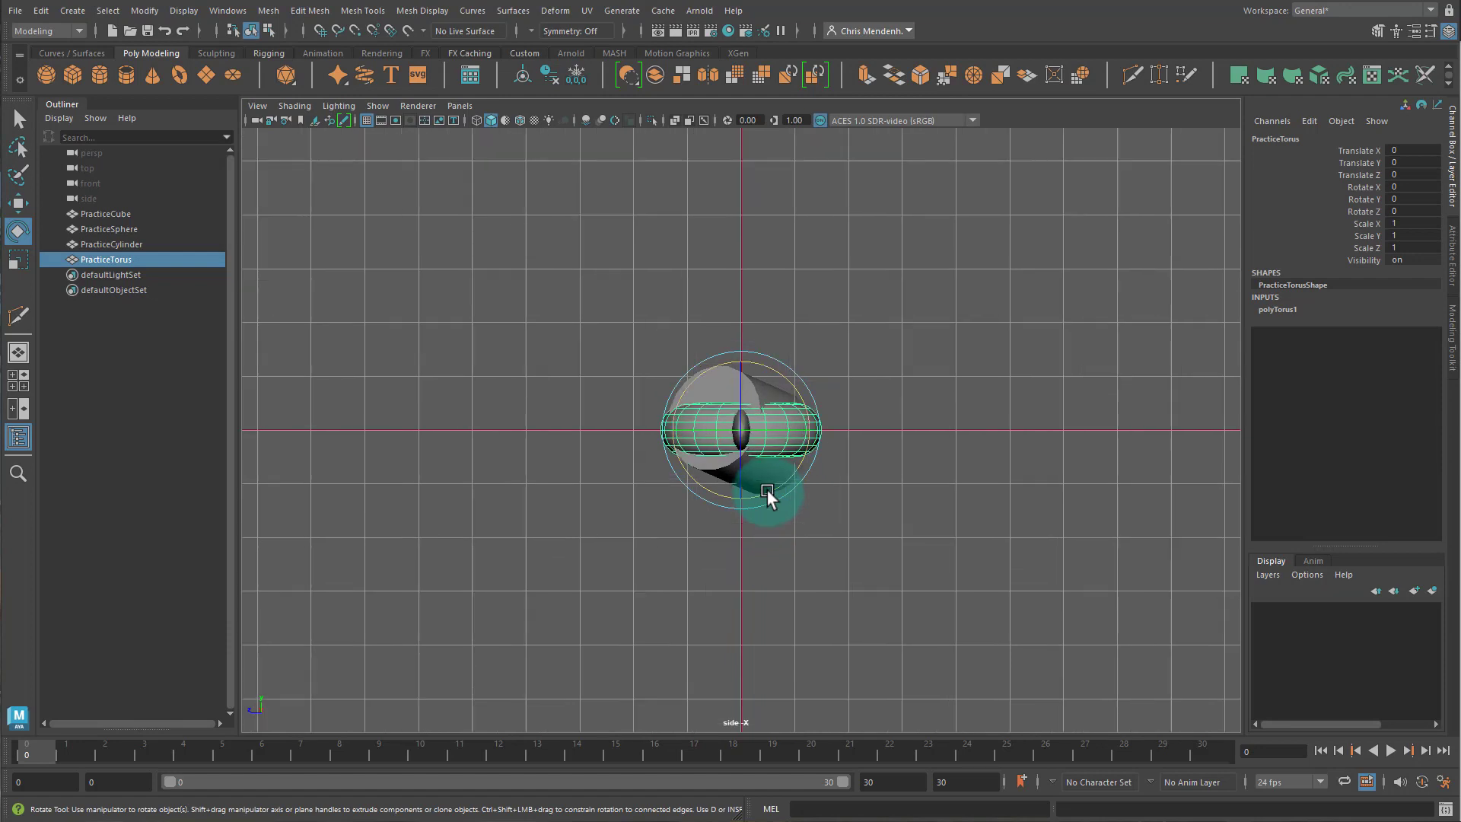
pyautogui.scroll(-3, 765, 499)
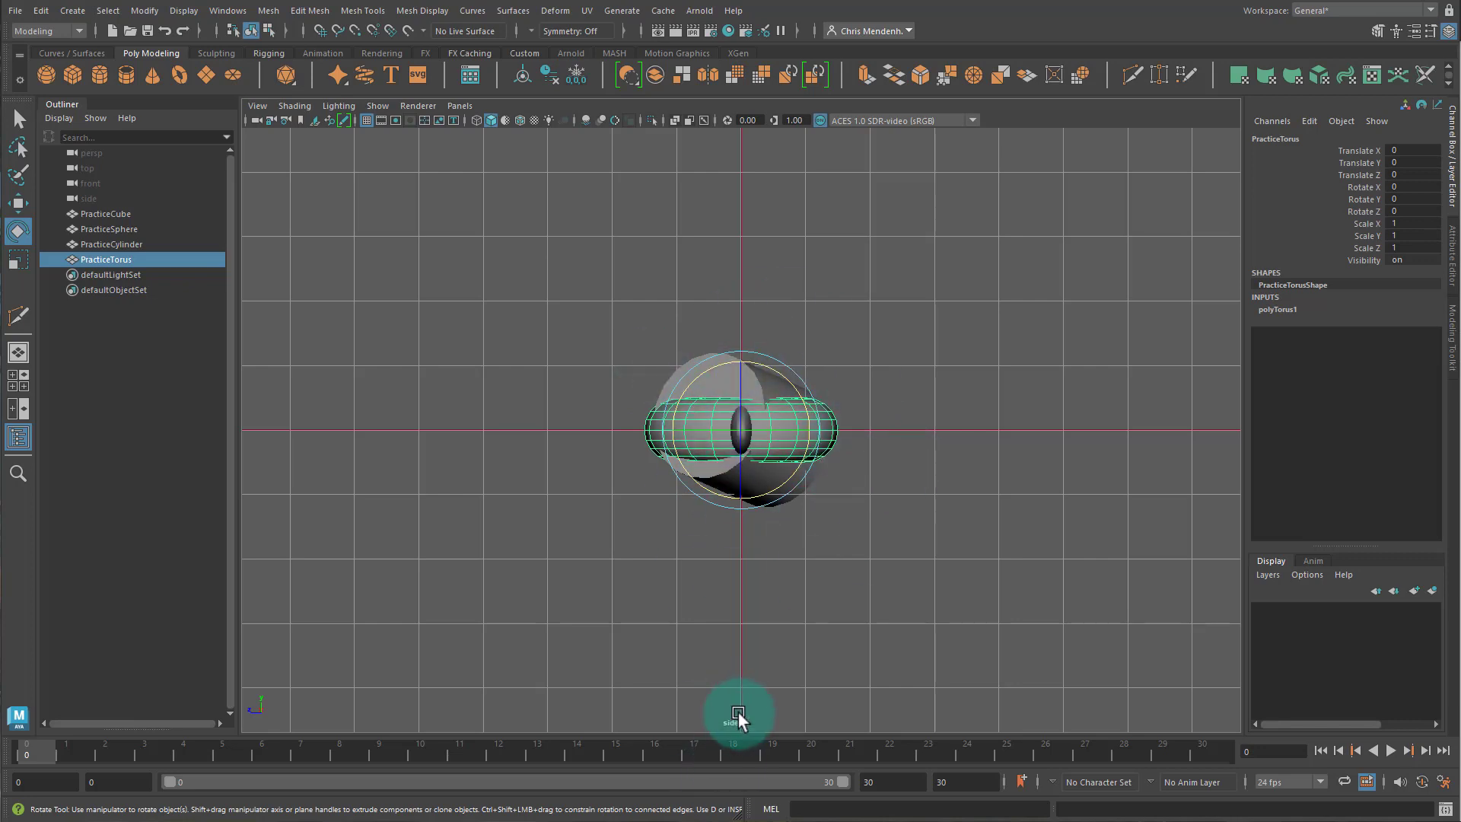
# Isolate PracticeTorus in the side view, toggling the isolation off and on and leaving it on
pyautogui.press('q')
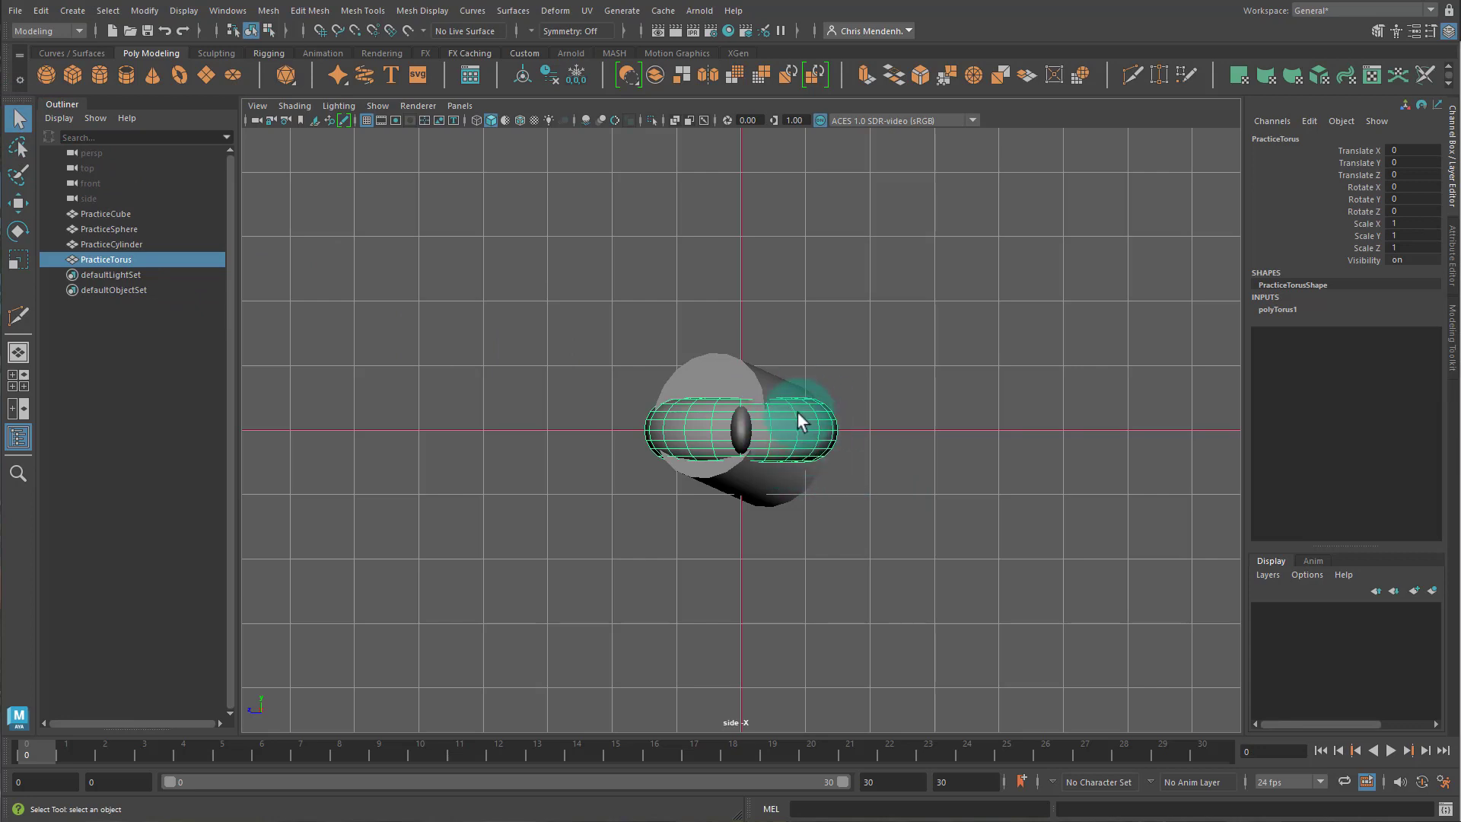
pyautogui.hotkey('ctrl', '1')
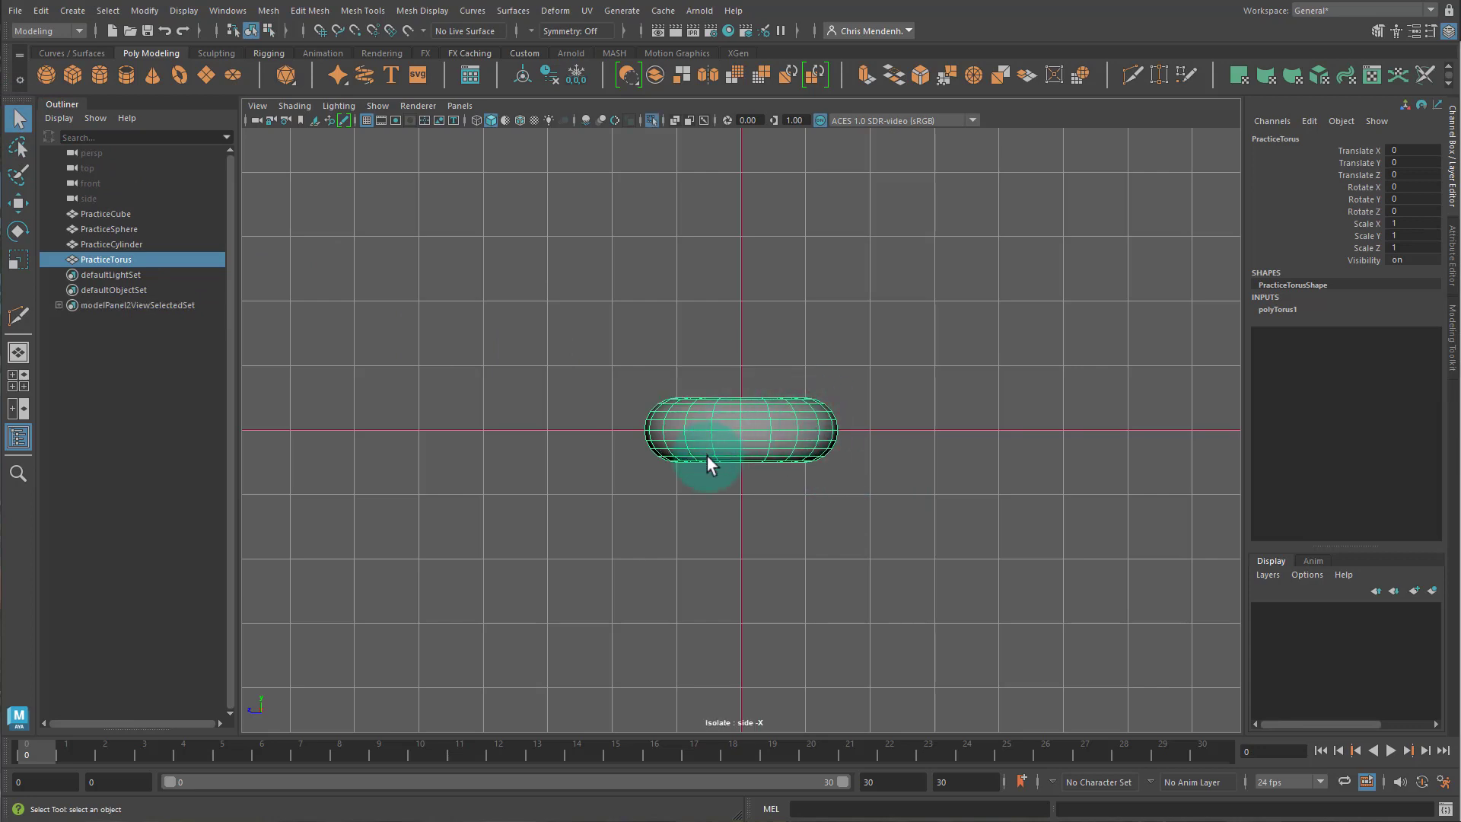
pyautogui.click(651, 121)
pyautogui.click(651, 120)
pyautogui.click(651, 120)
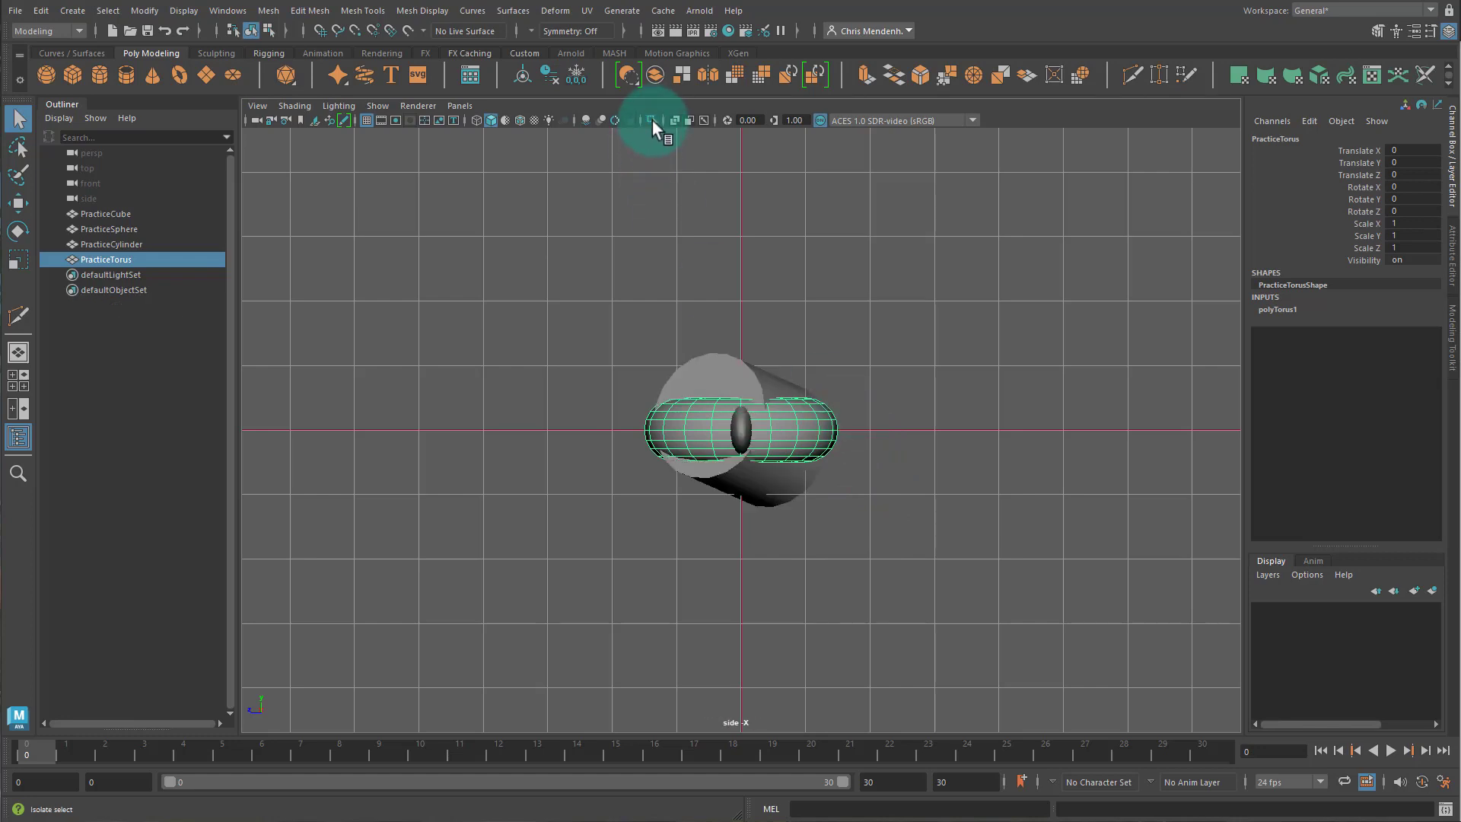
pyautogui.click(651, 121)
pyautogui.click(651, 121)
pyautogui.click(651, 121)
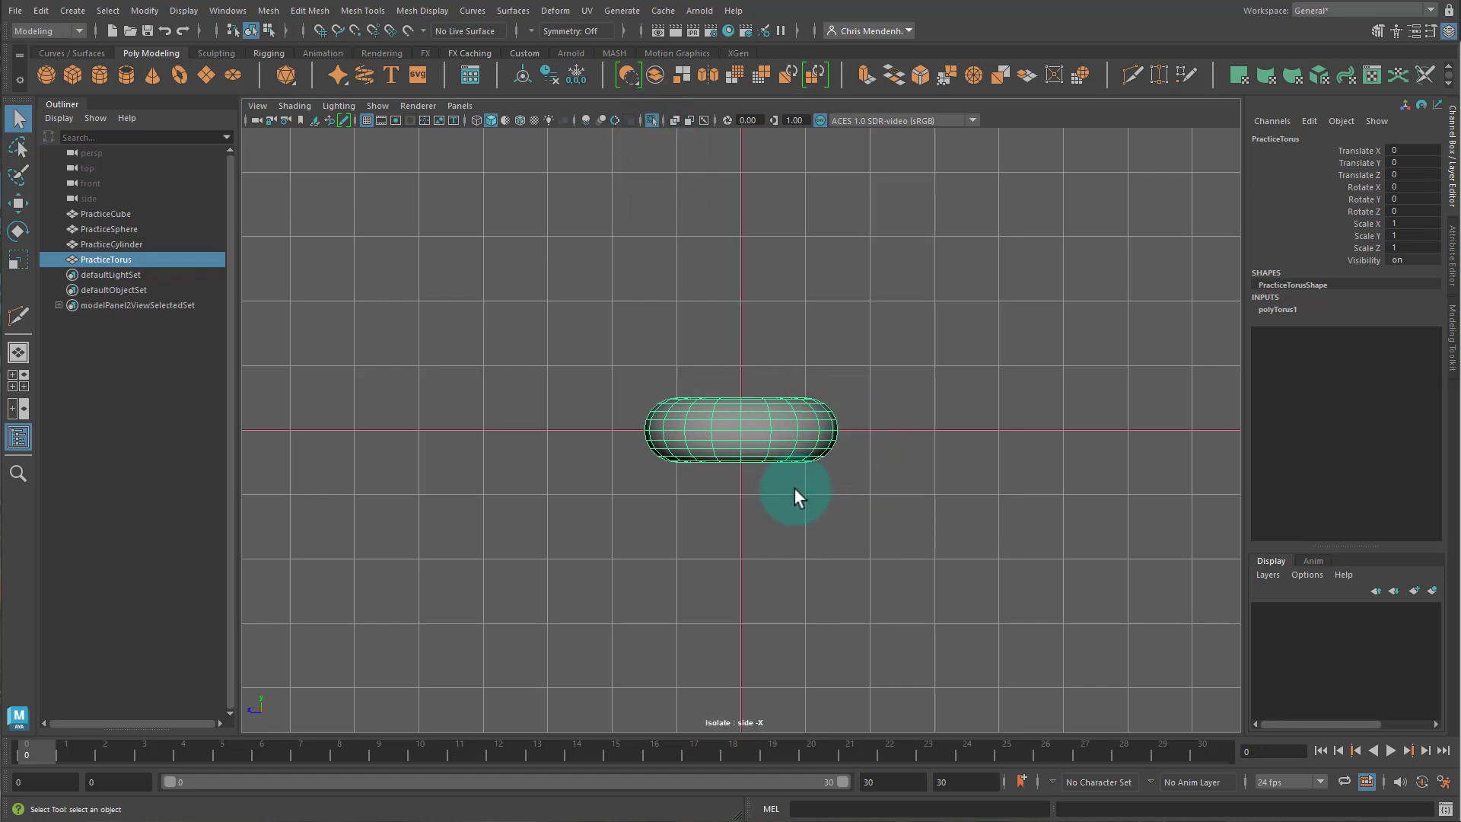
# Try moving PracticeTorus upward along the Y axis and undo the move
pyautogui.press('w')
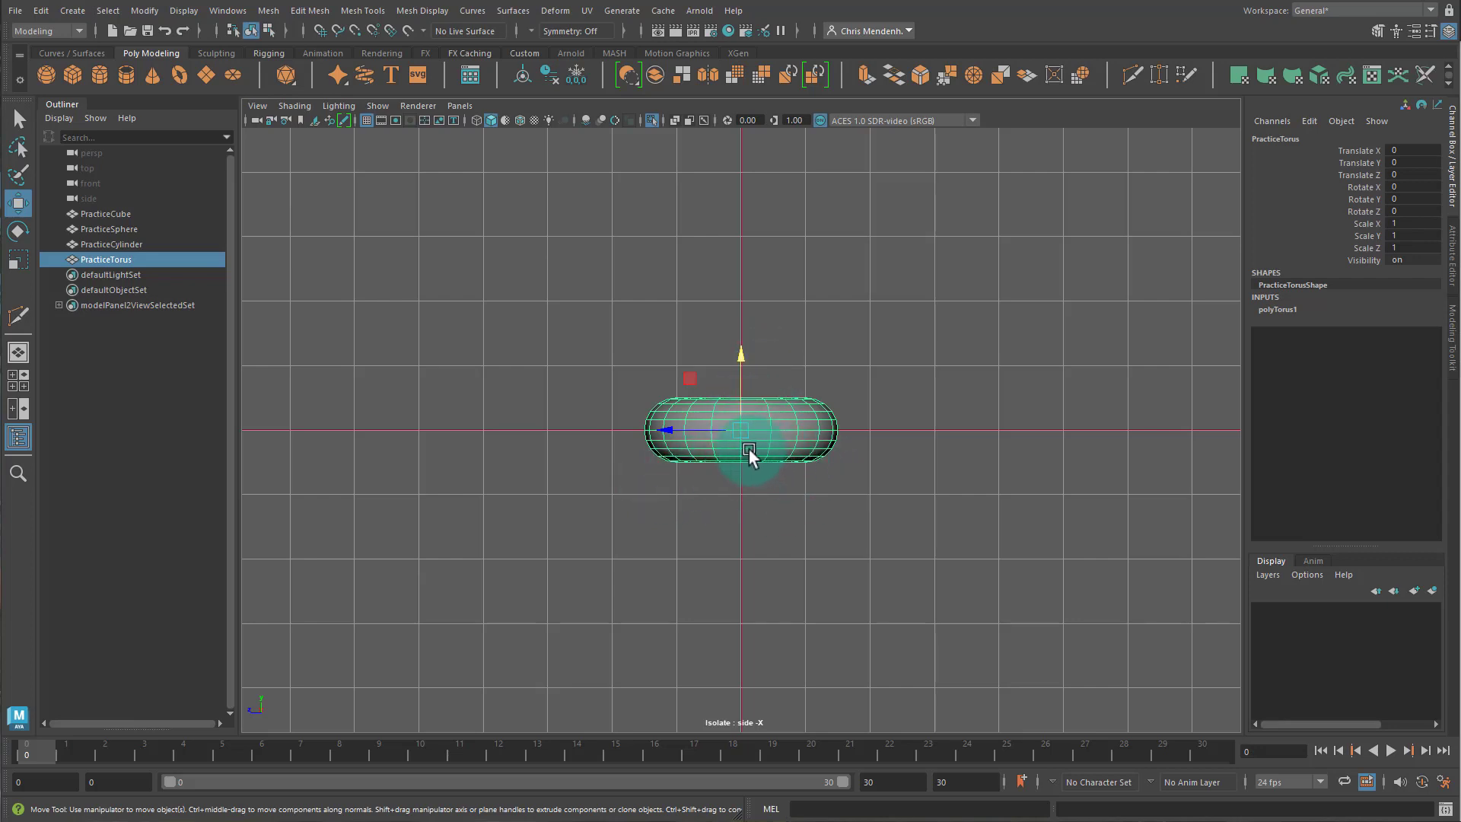
pyautogui.moveTo(741, 357); pyautogui.dragTo(768, 304)
pyautogui.hotkey('ctrl', 'z')
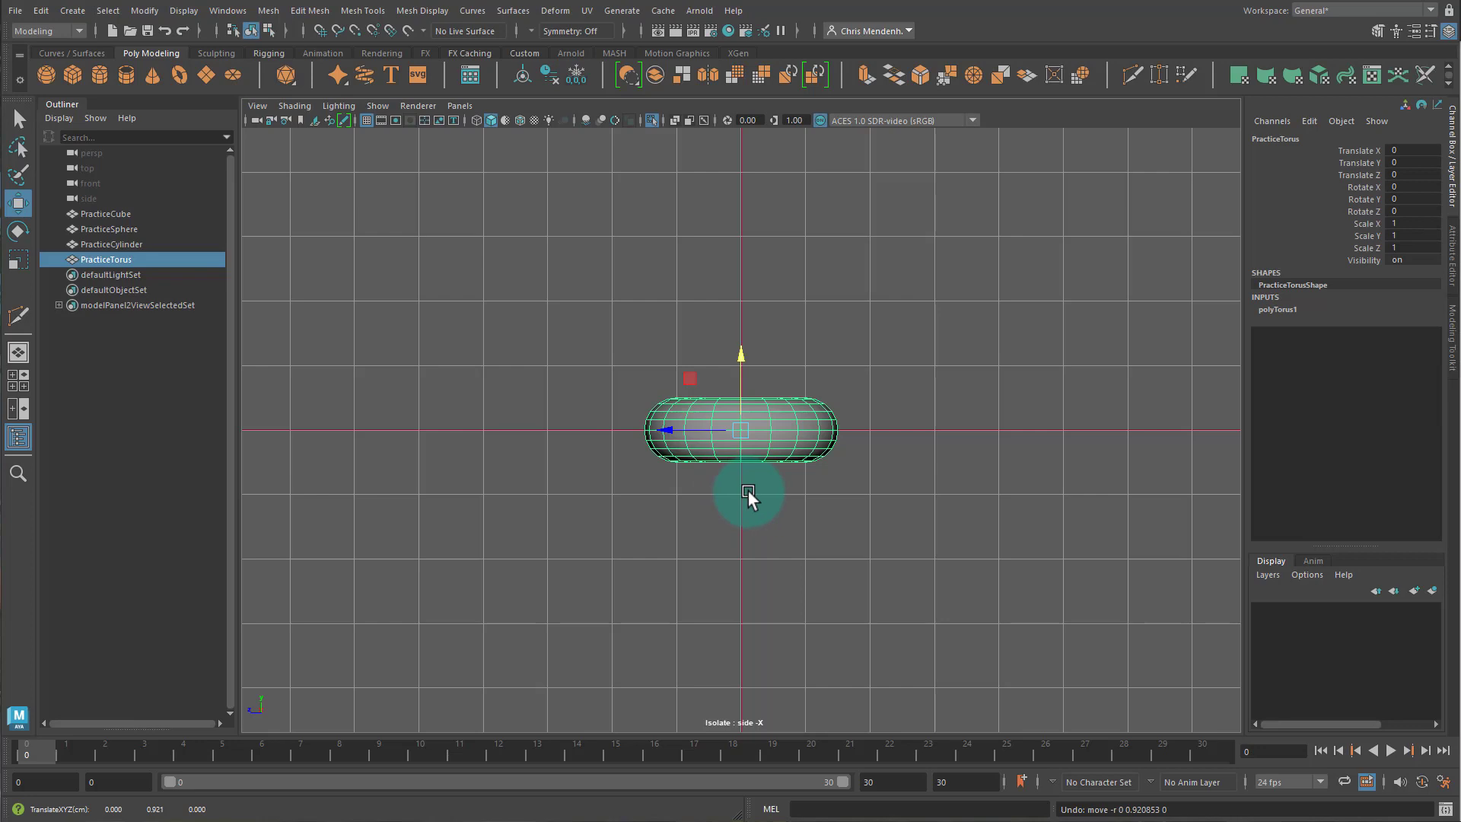
# Move PracticeTorus's pivot straight down along the Y axis, vertex-snapping it to the bottom of the torus, and finish editing the pivot
pyautogui.press('d')
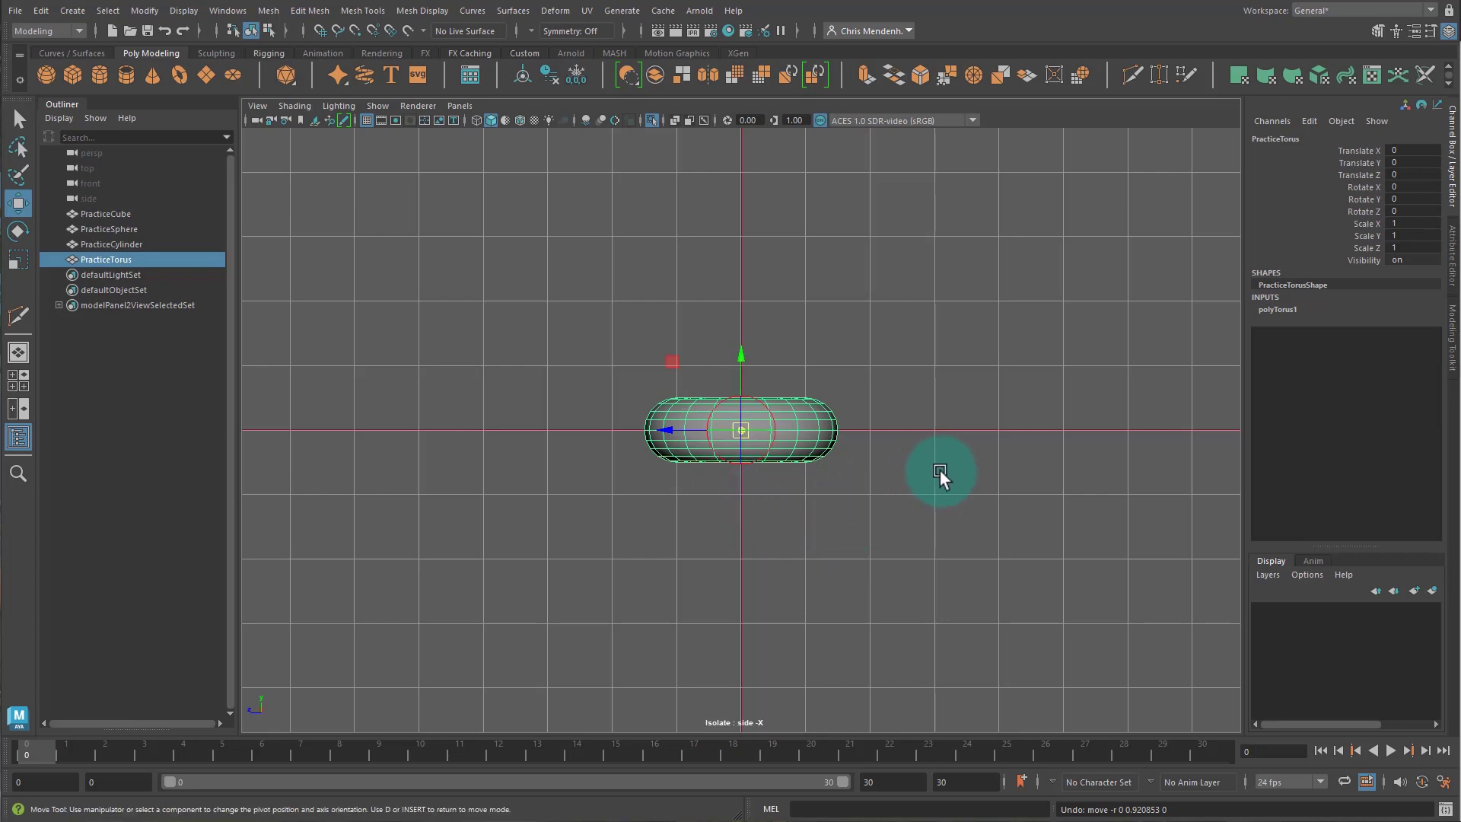
pyautogui.scroll(2, 924, 478)
pyautogui.scroll(3, 922, 479)
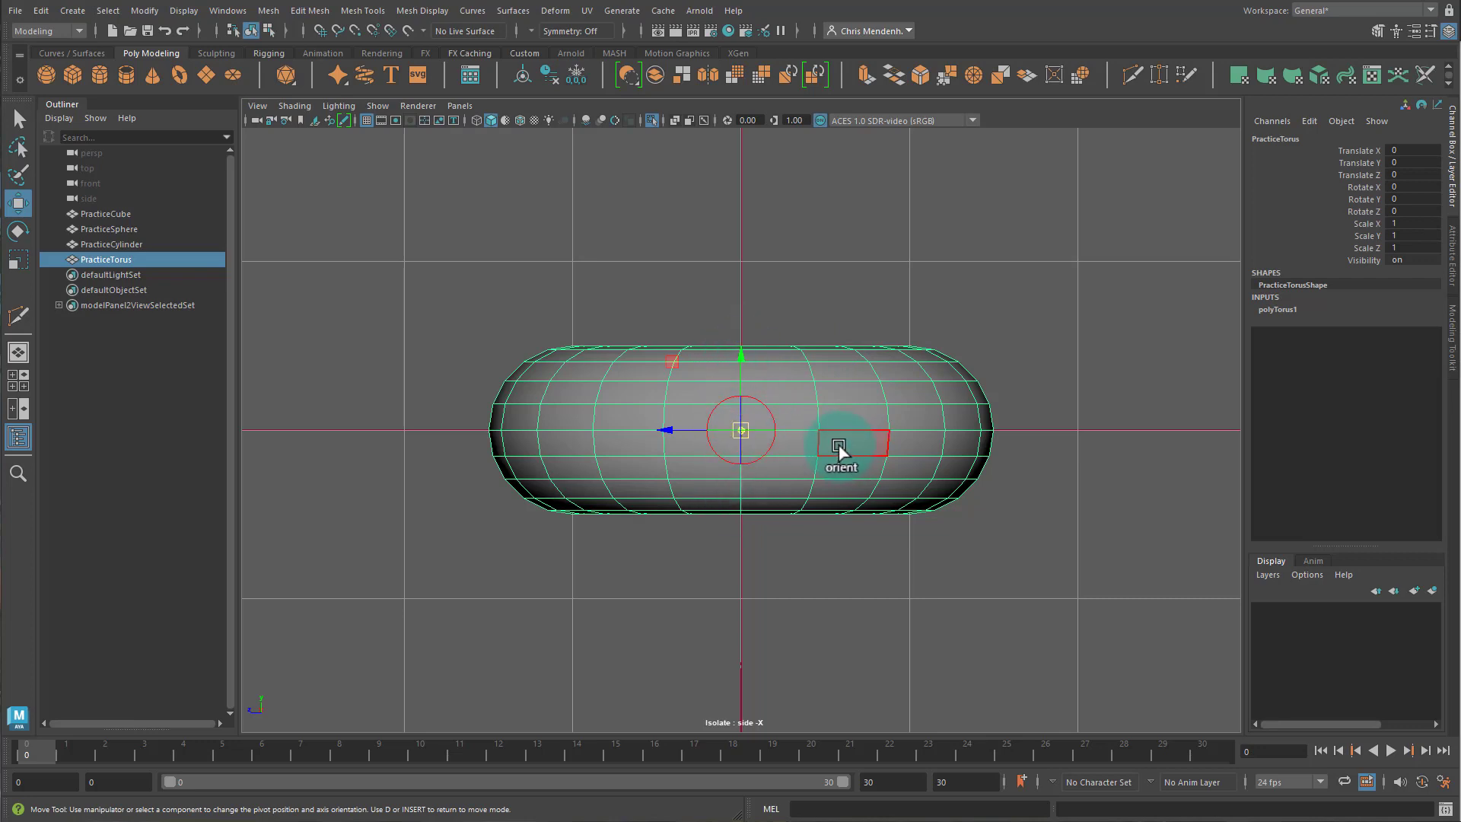
pyautogui.press('v')
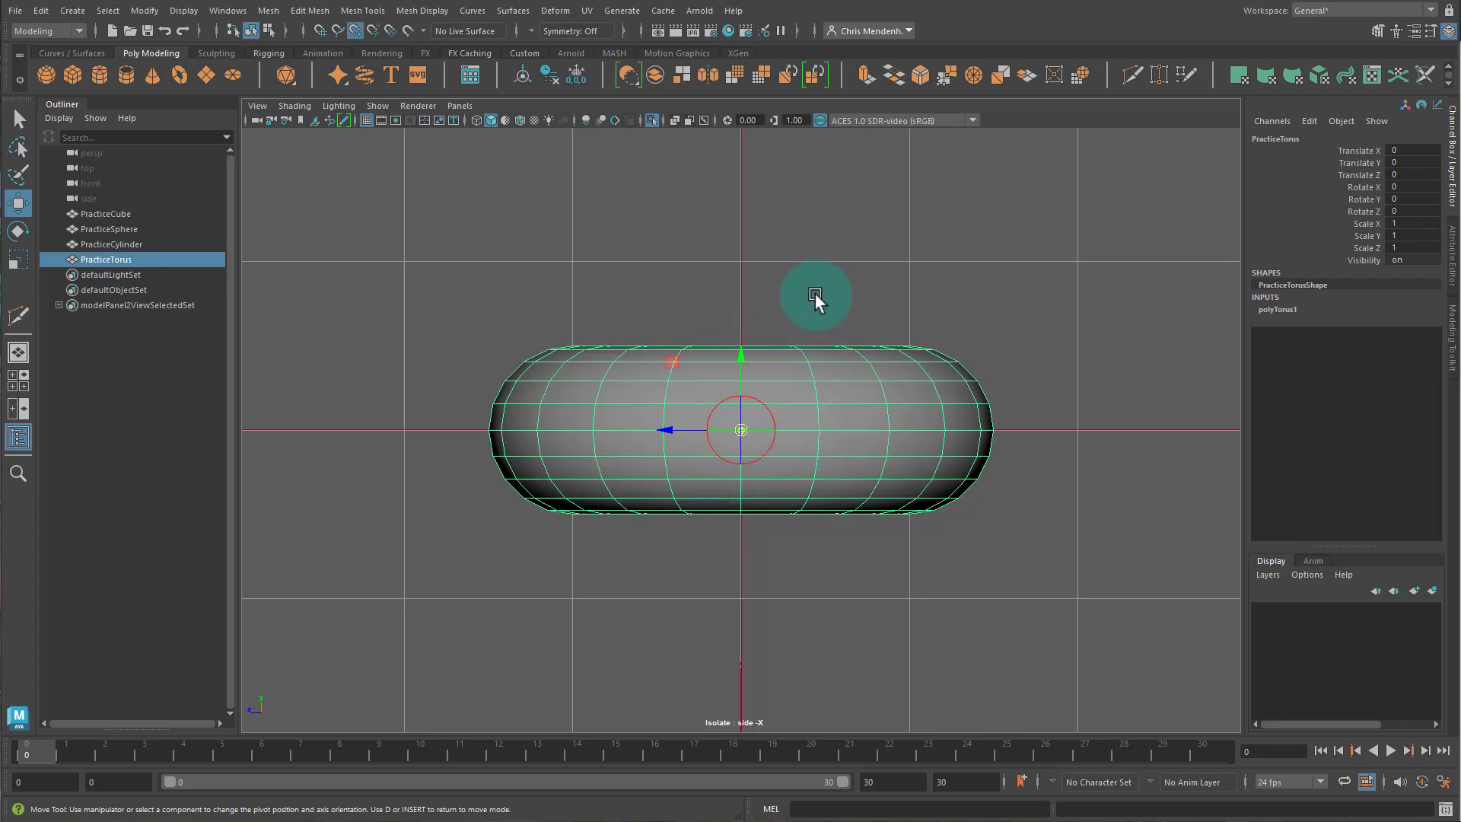
pyautogui.press('v')
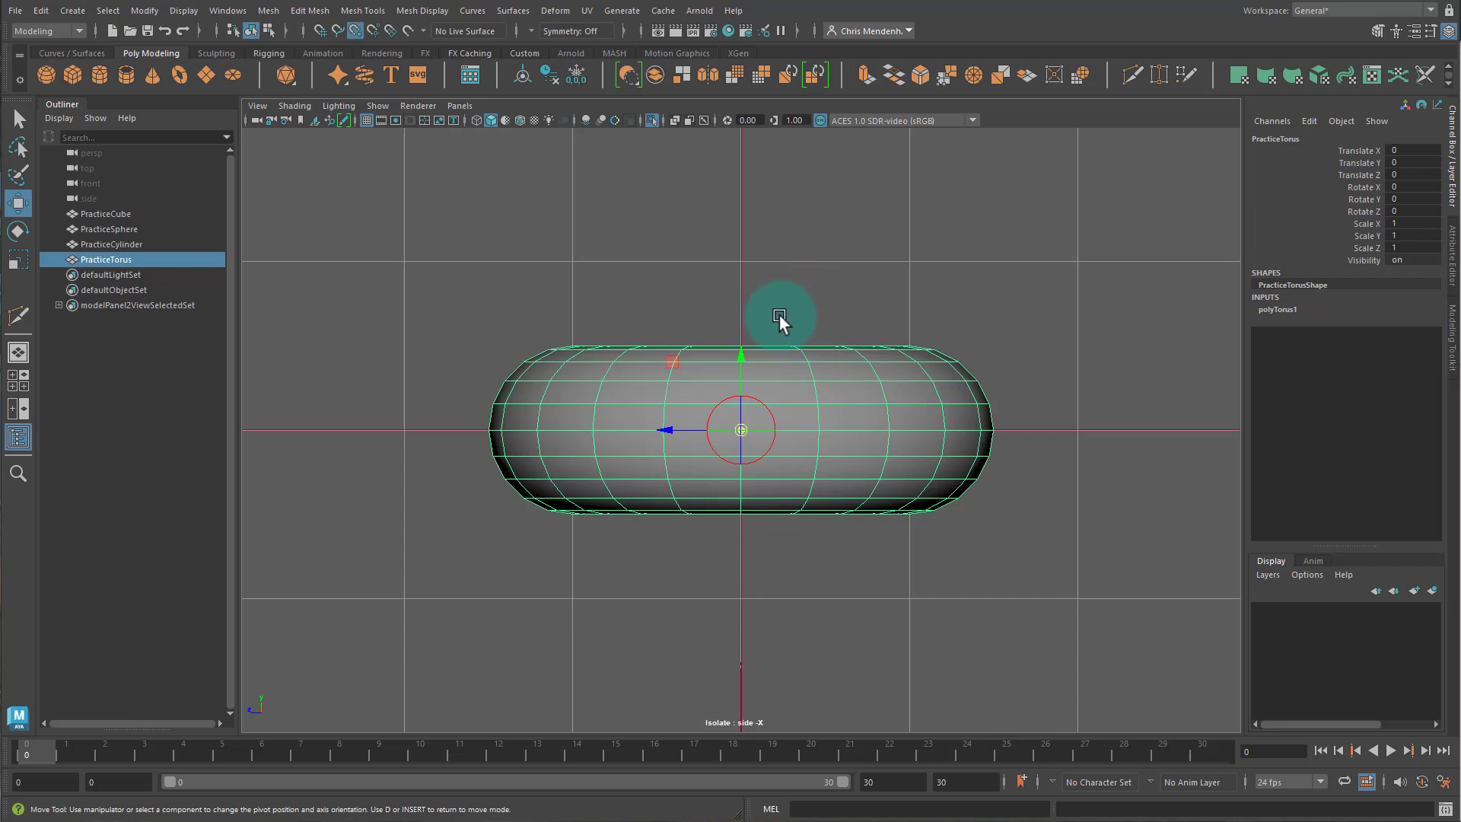
pyautogui.moveTo(741, 357); pyautogui.dragTo(732, 777, button='middle')
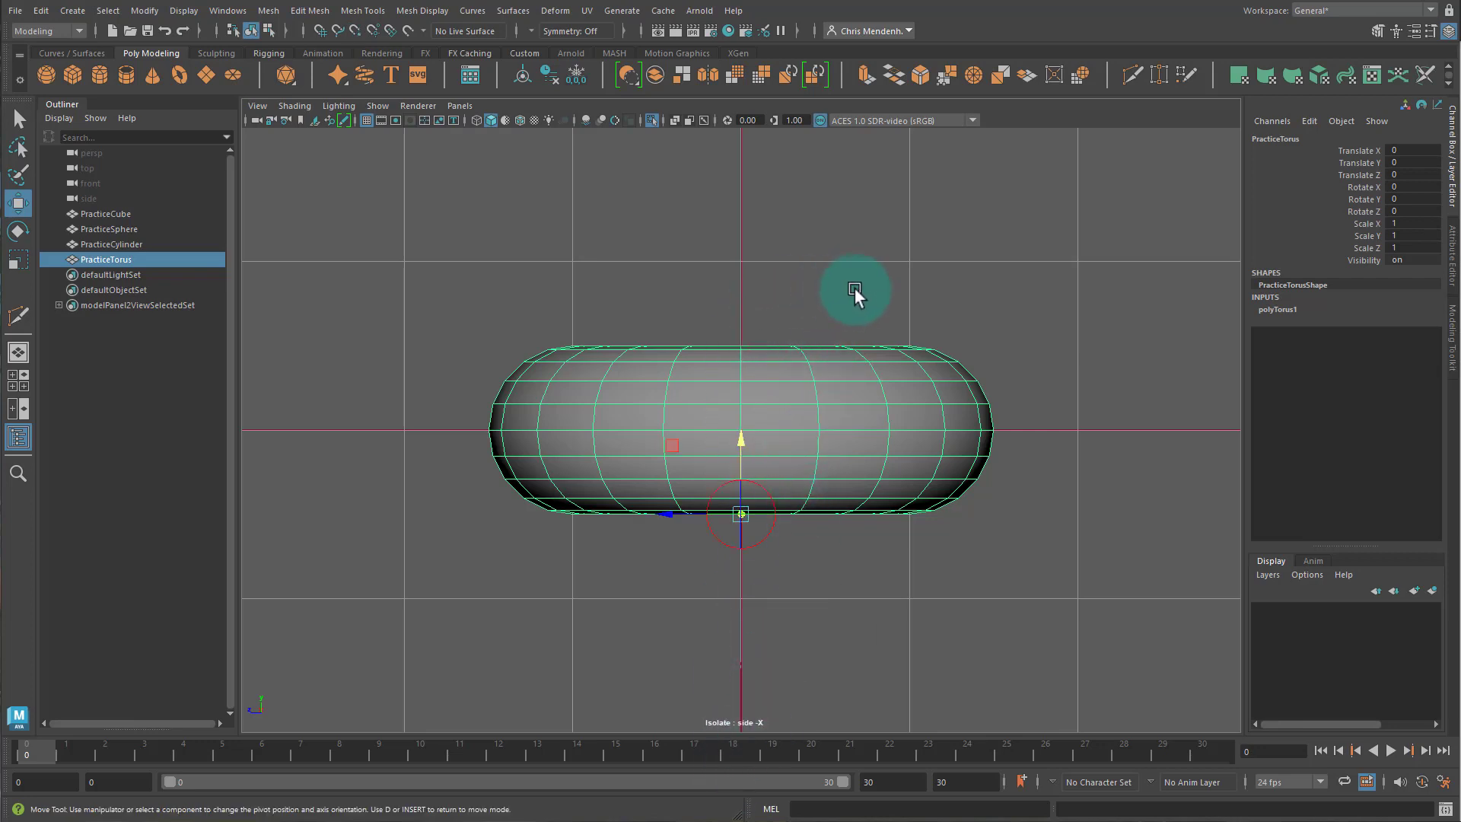
pyautogui.press('d')
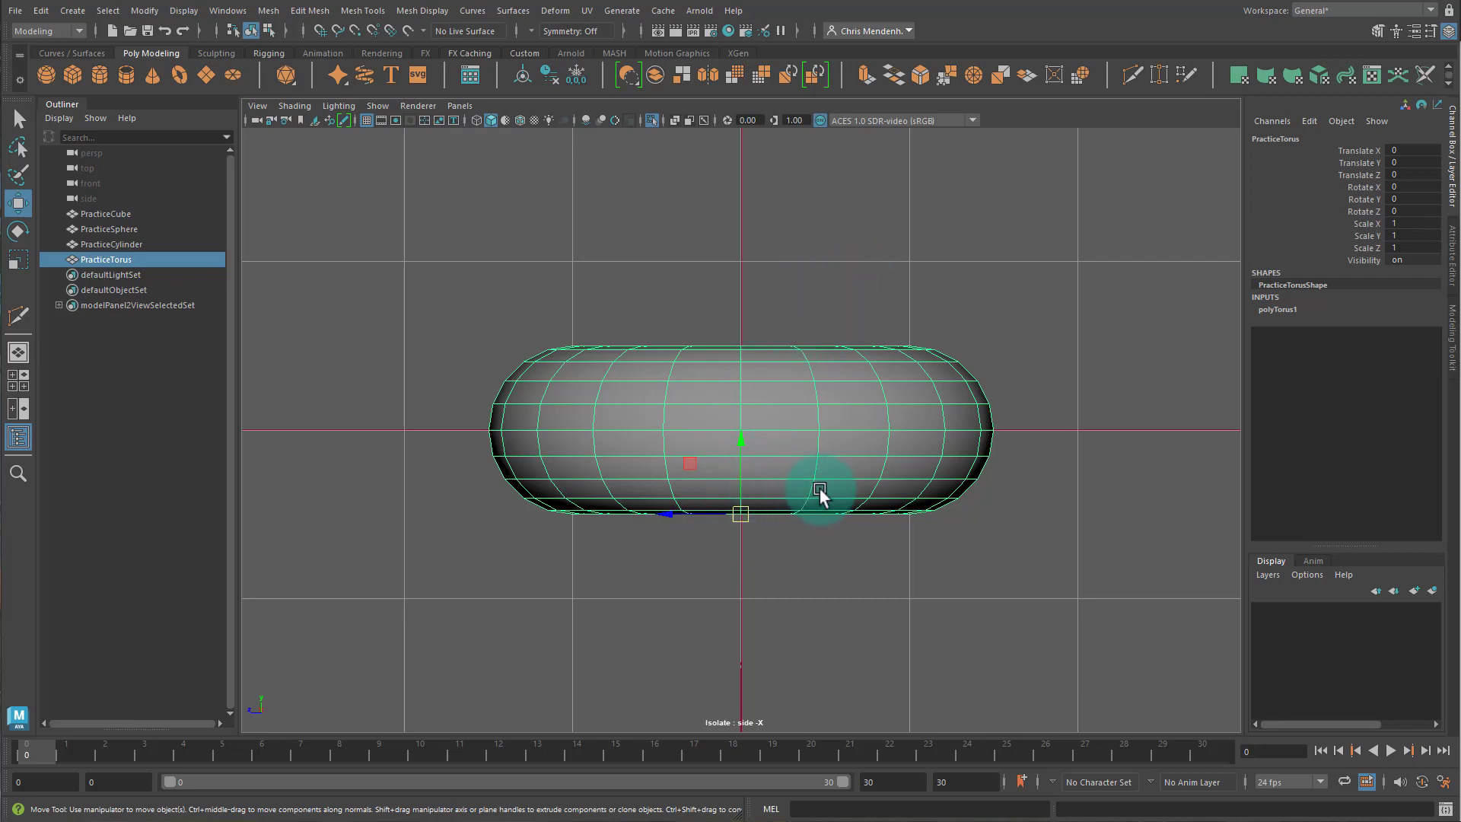
# Select and frame PracticeCube in the maximised perspective view, and practise orbiting around it and dollying out
pyautogui.press('space')
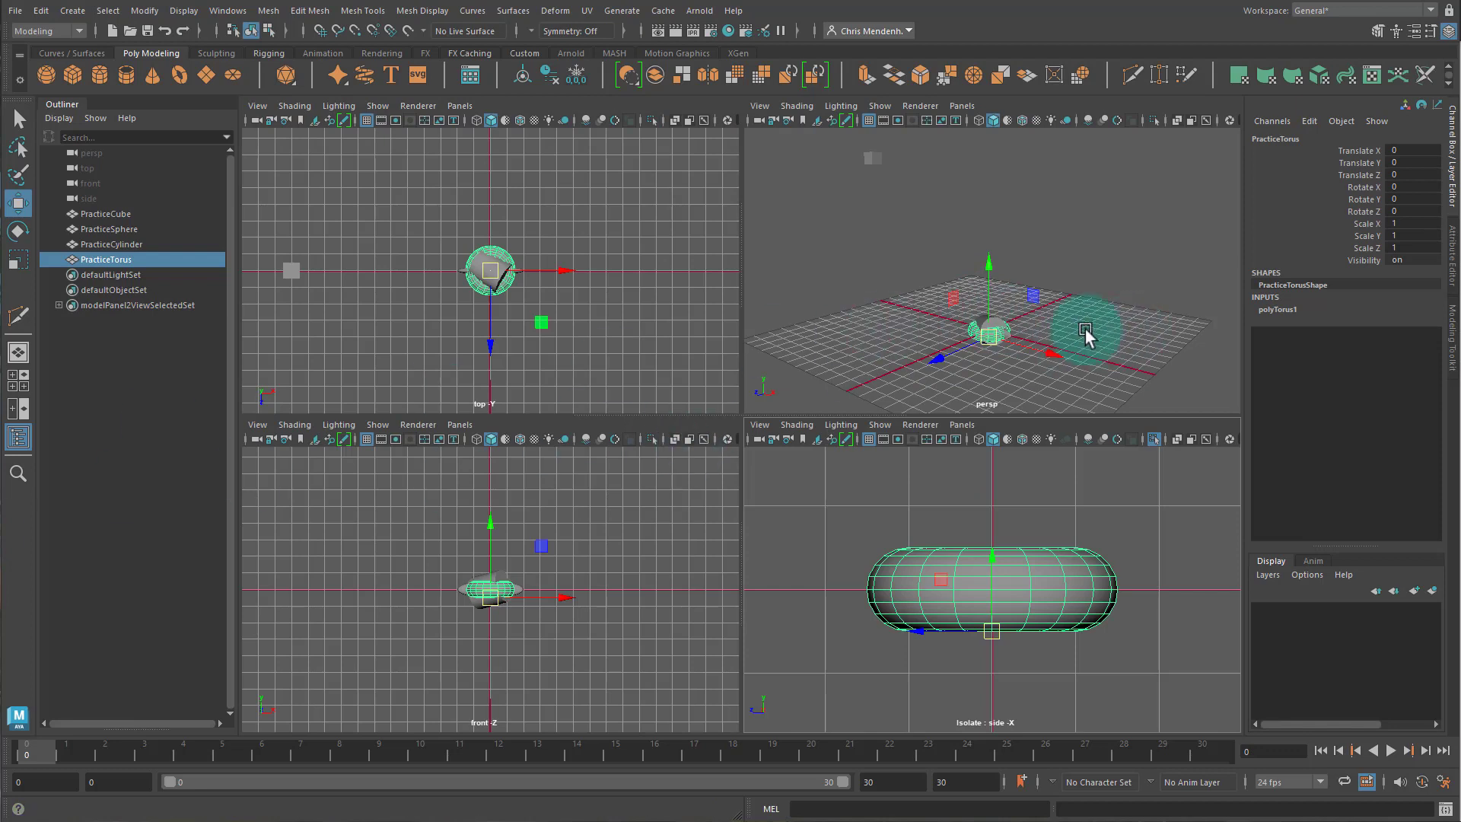
pyautogui.press('space')
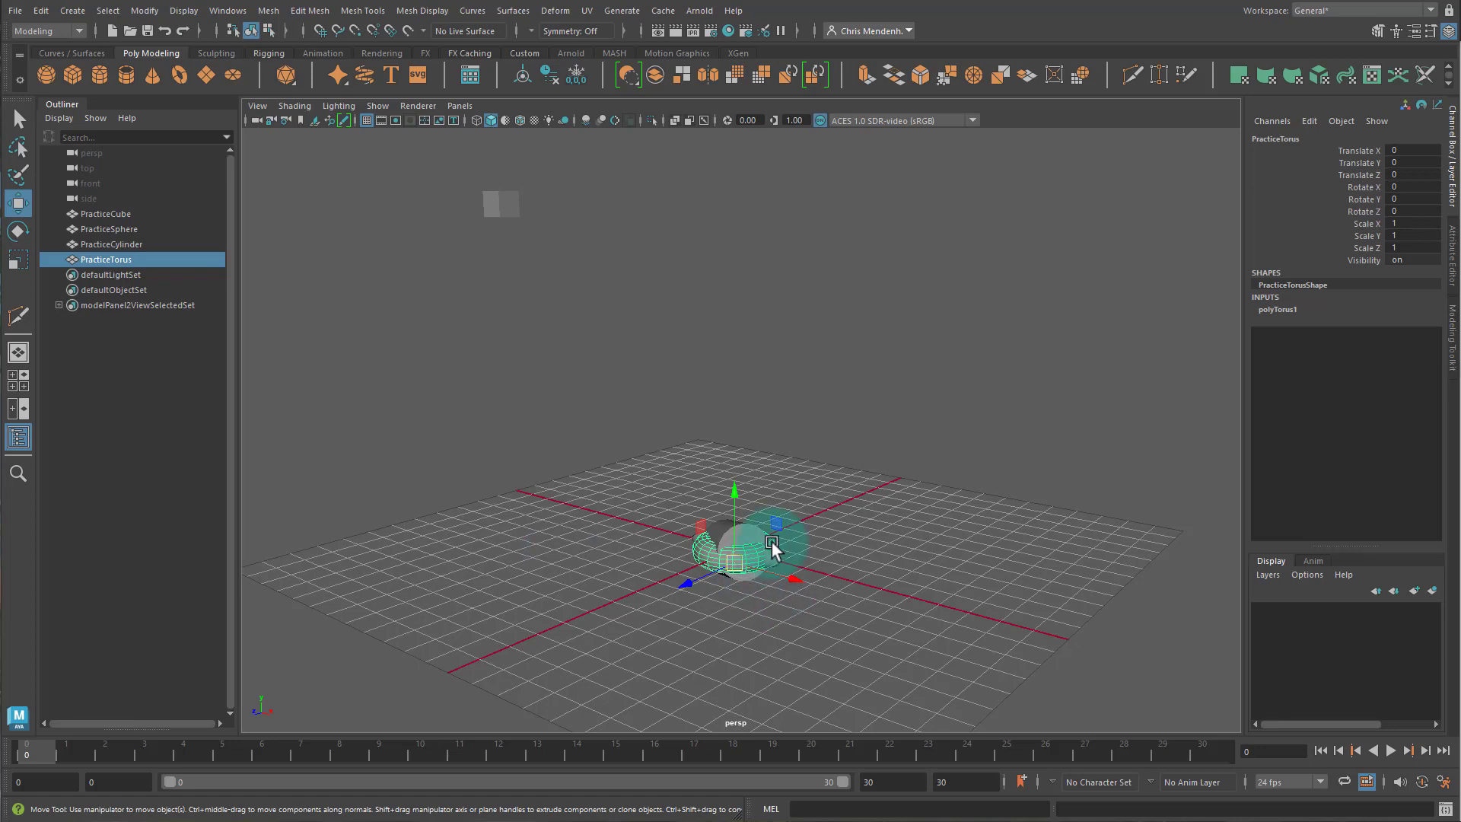
pyautogui.press('space')
pyautogui.press('space')
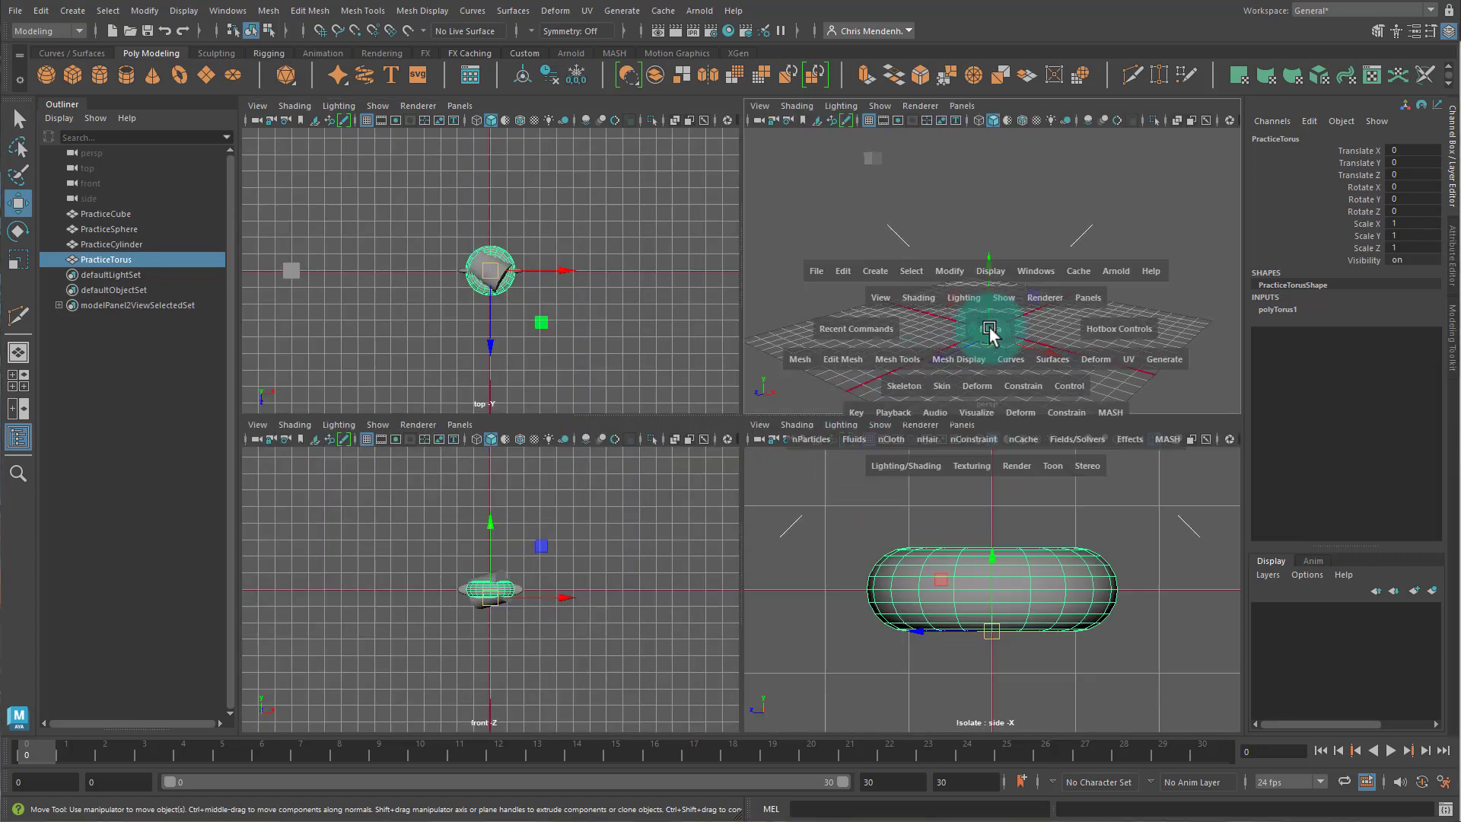
pyautogui.press('q')
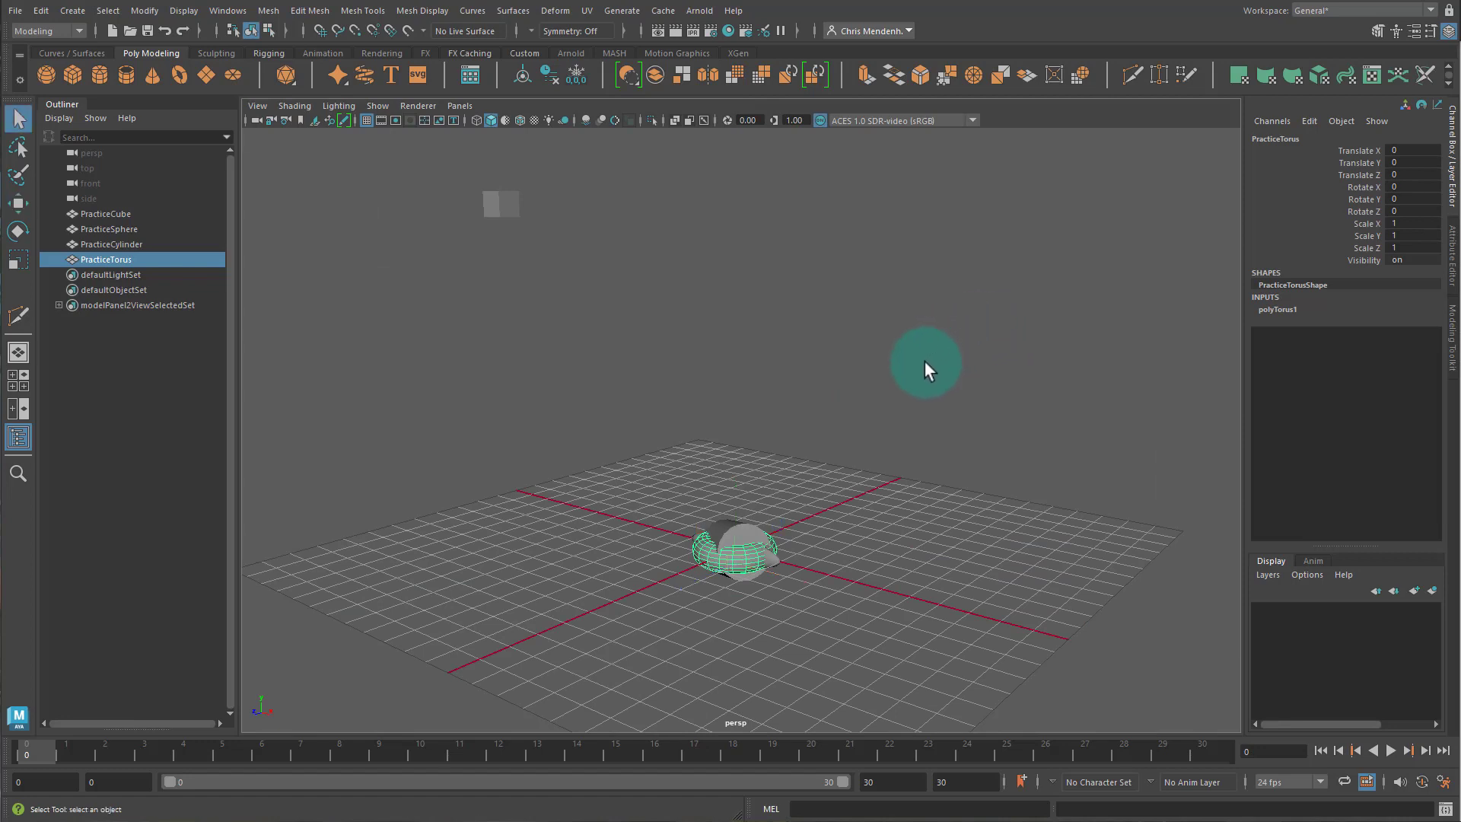
pyautogui.click(511, 210)
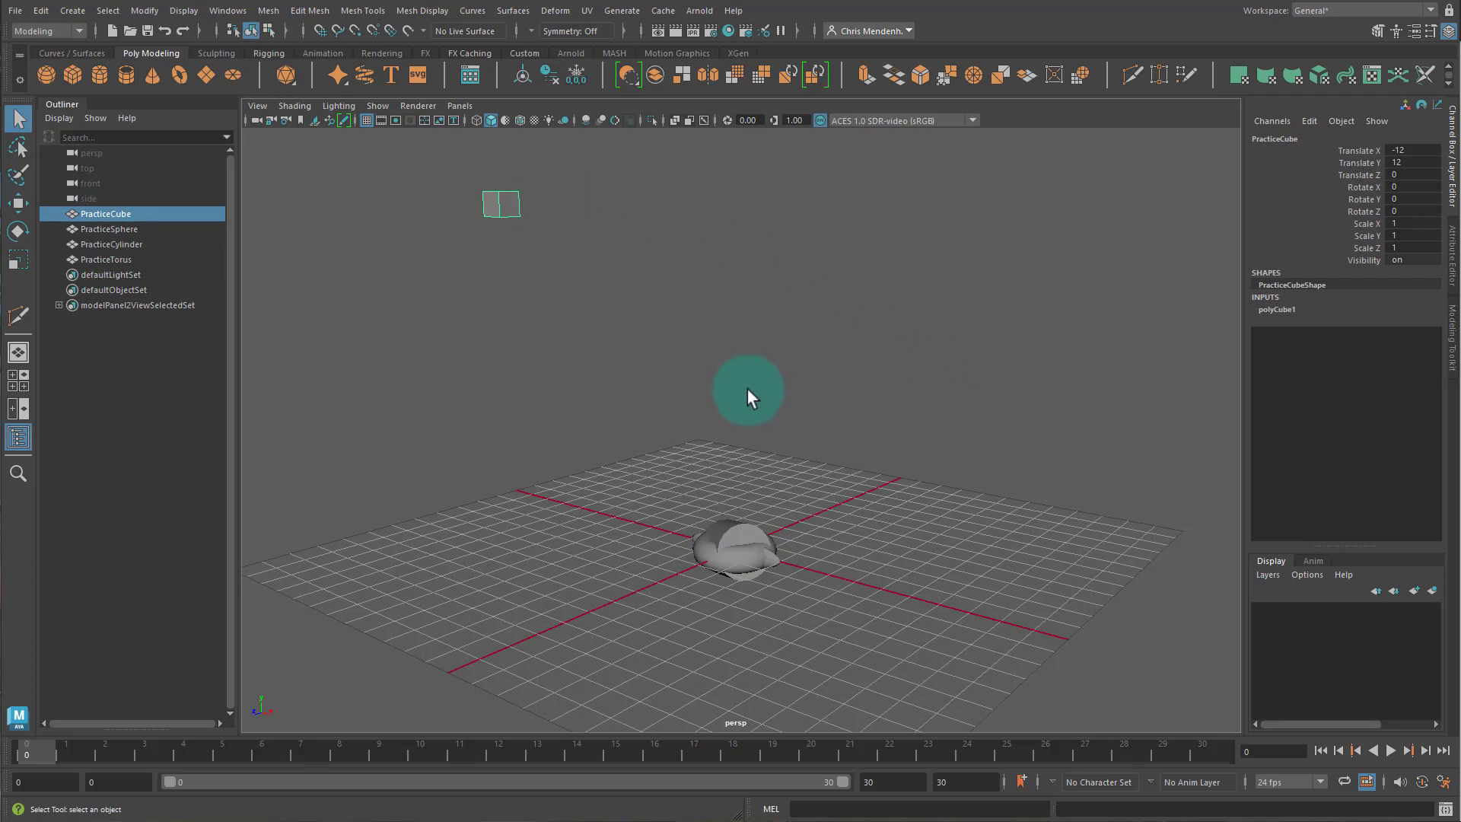
pyautogui.press('f')
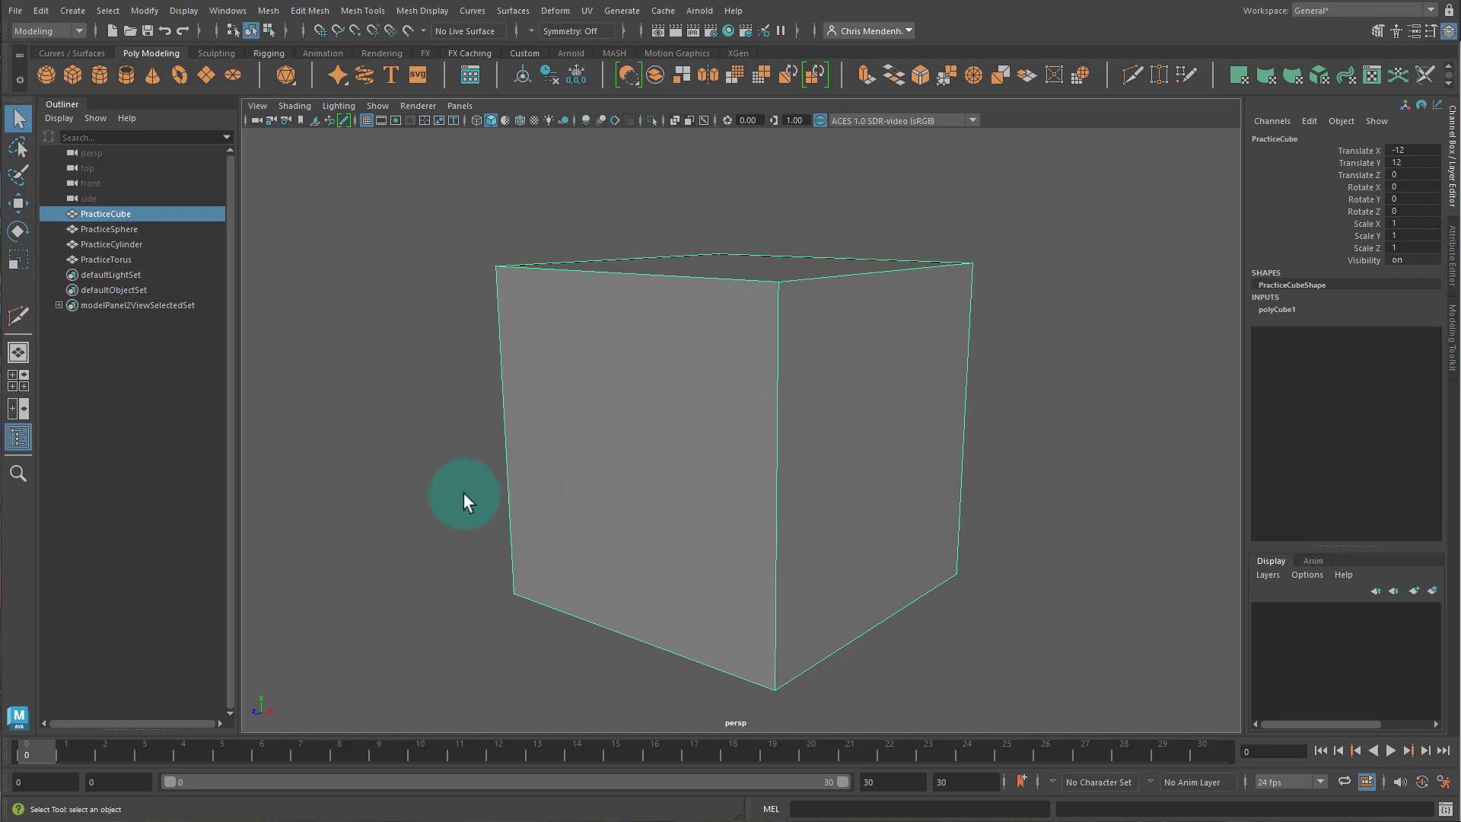
pyautogui.keyDown('alt'); pyautogui.moveTo(399, 480); pyautogui.dragTo(1265, 482); pyautogui.keyUp('alt')
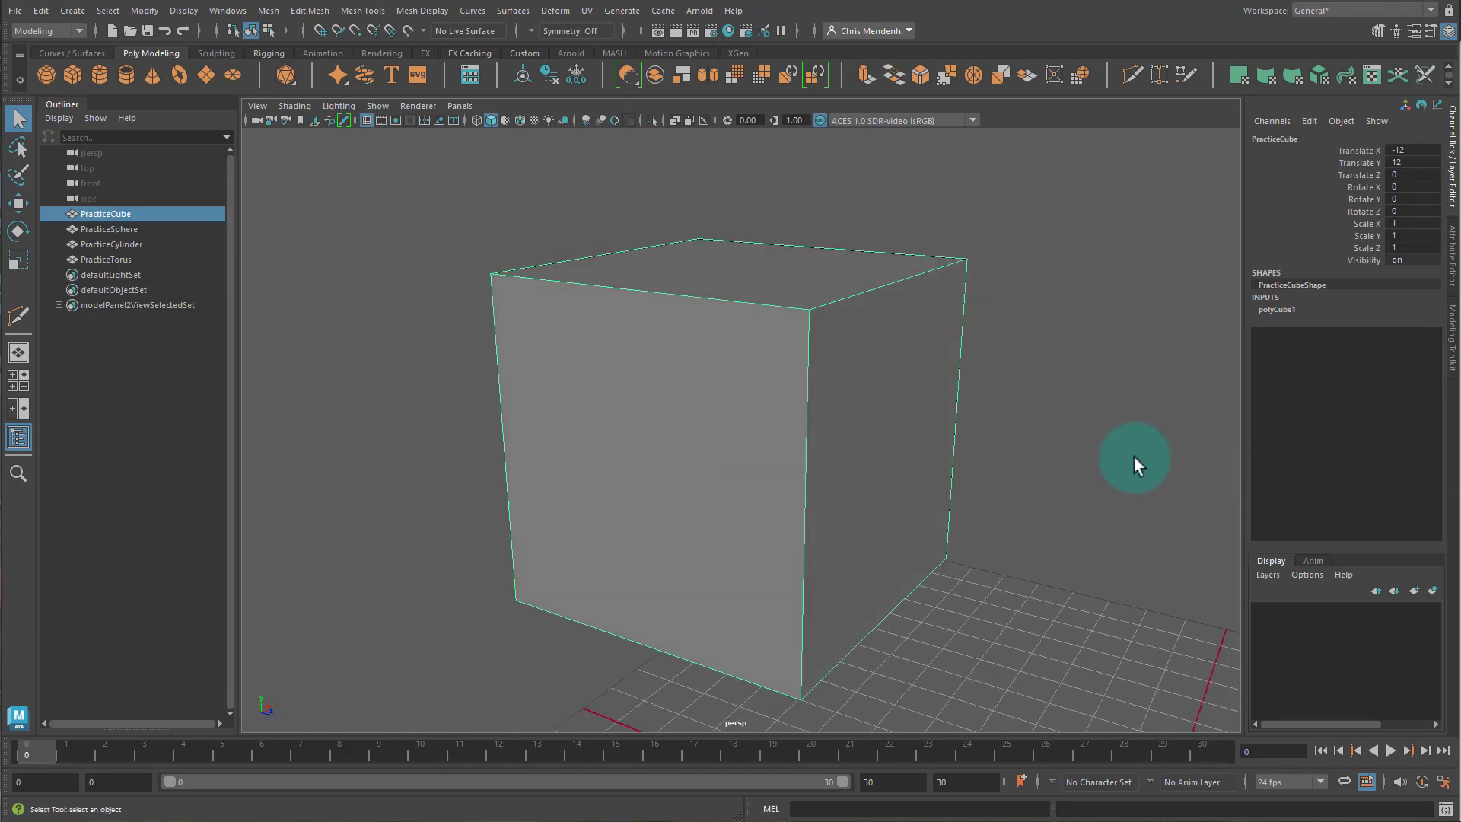
pyautogui.keyDown('alt'); pyautogui.moveTo(1167, 403); pyautogui.dragTo(396, 412); pyautogui.keyUp('alt')
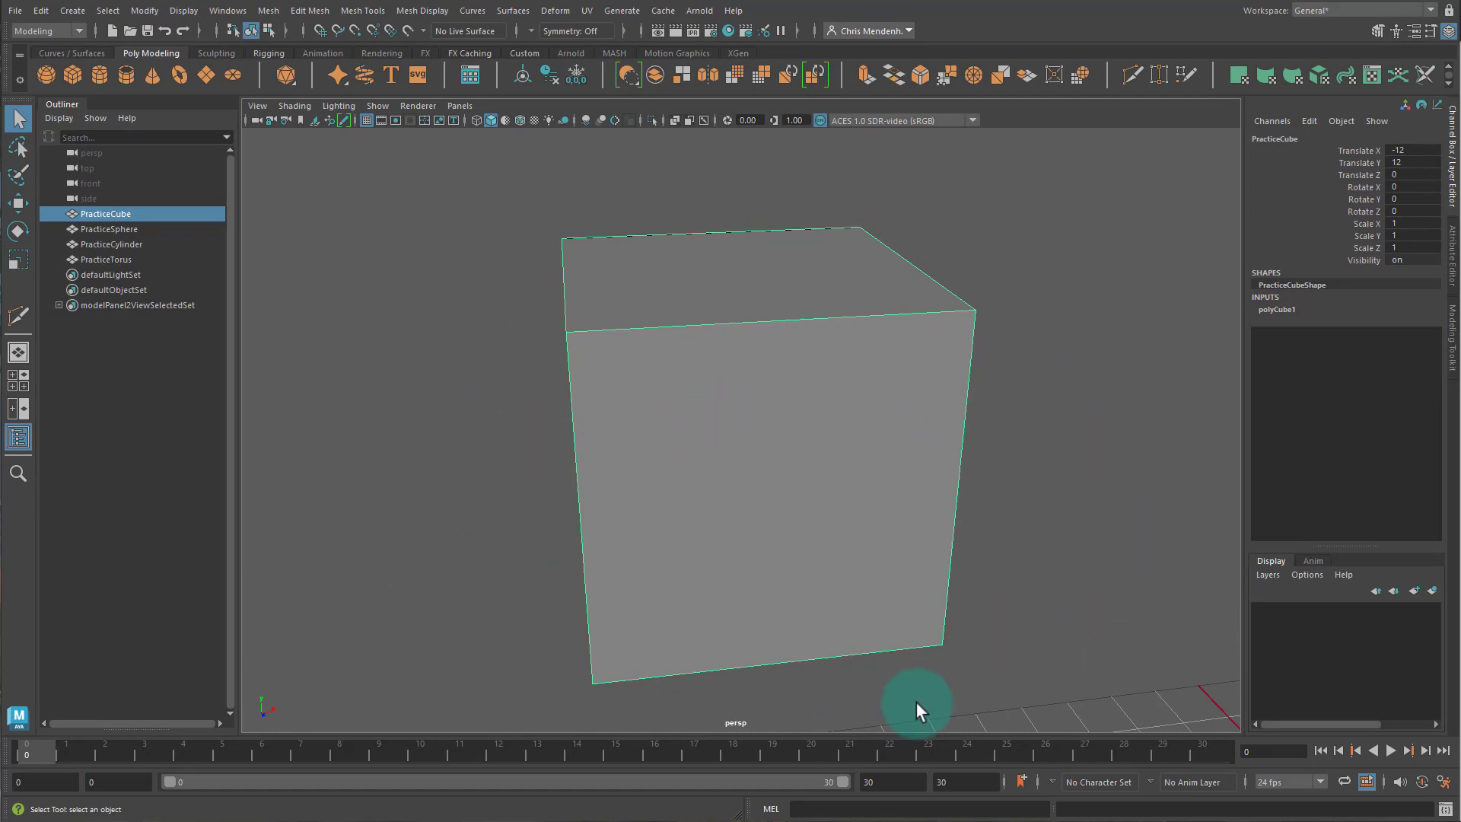
pyautogui.keyDown('alt'); pyautogui.moveTo(915, 703); pyautogui.dragTo(852, 543, button='right'); pyautogui.keyUp('alt')
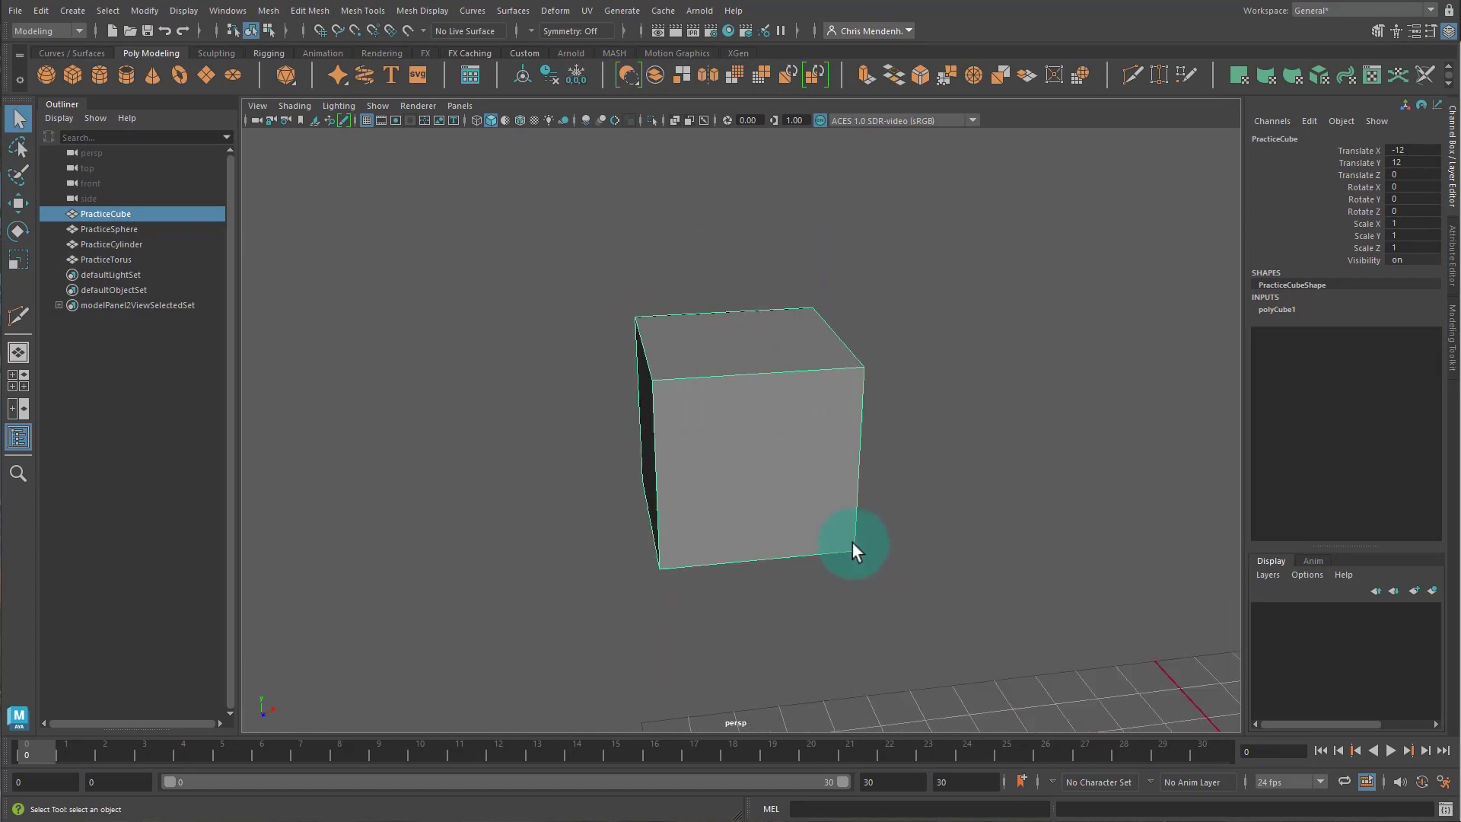
# Select and frame PracticeSphere in the perspective view, and practise zooming in and out on it
pyautogui.click(101, 228)
pyautogui.click(126, 229)
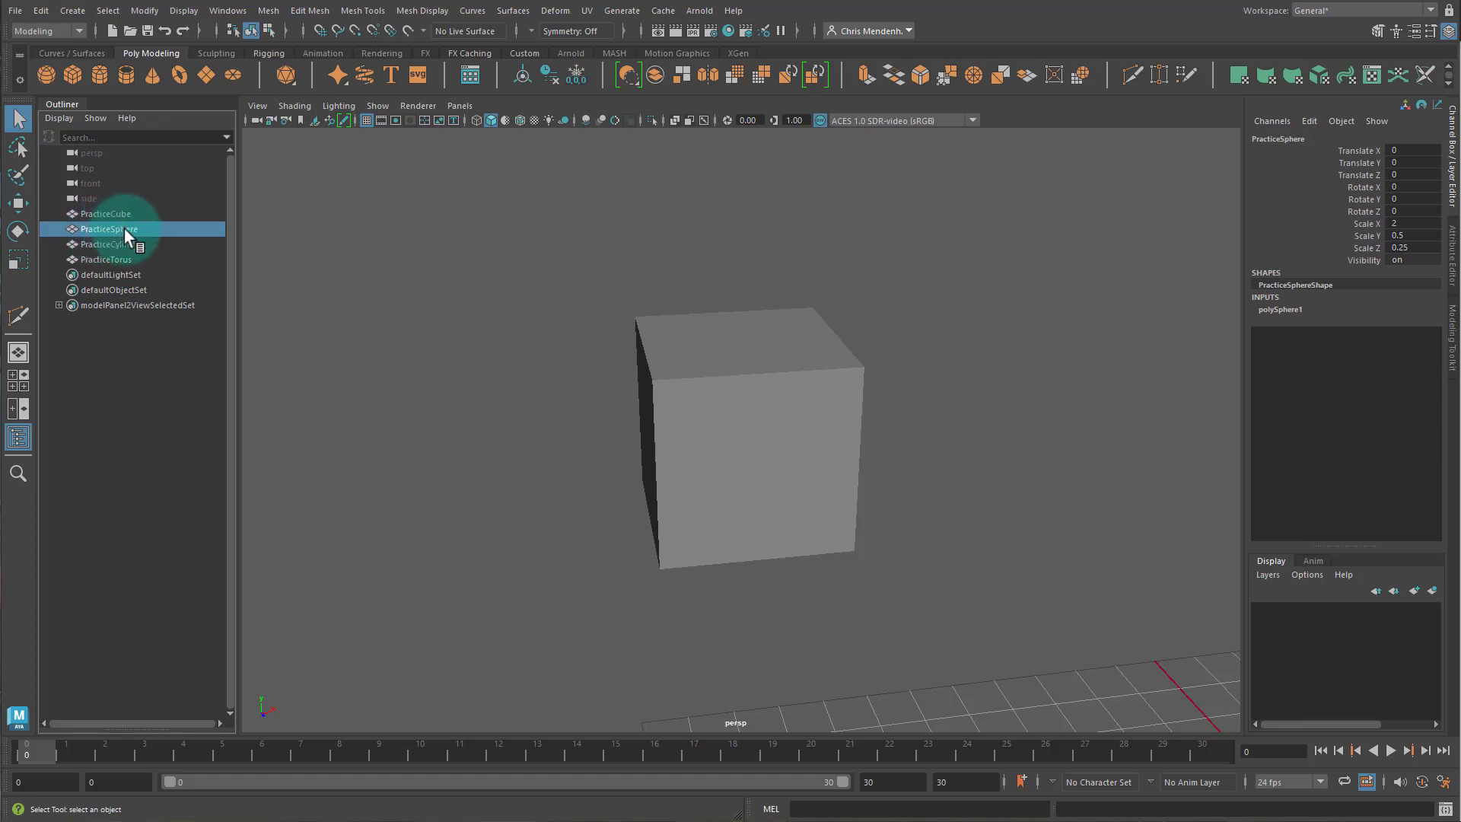
pyautogui.press('f')
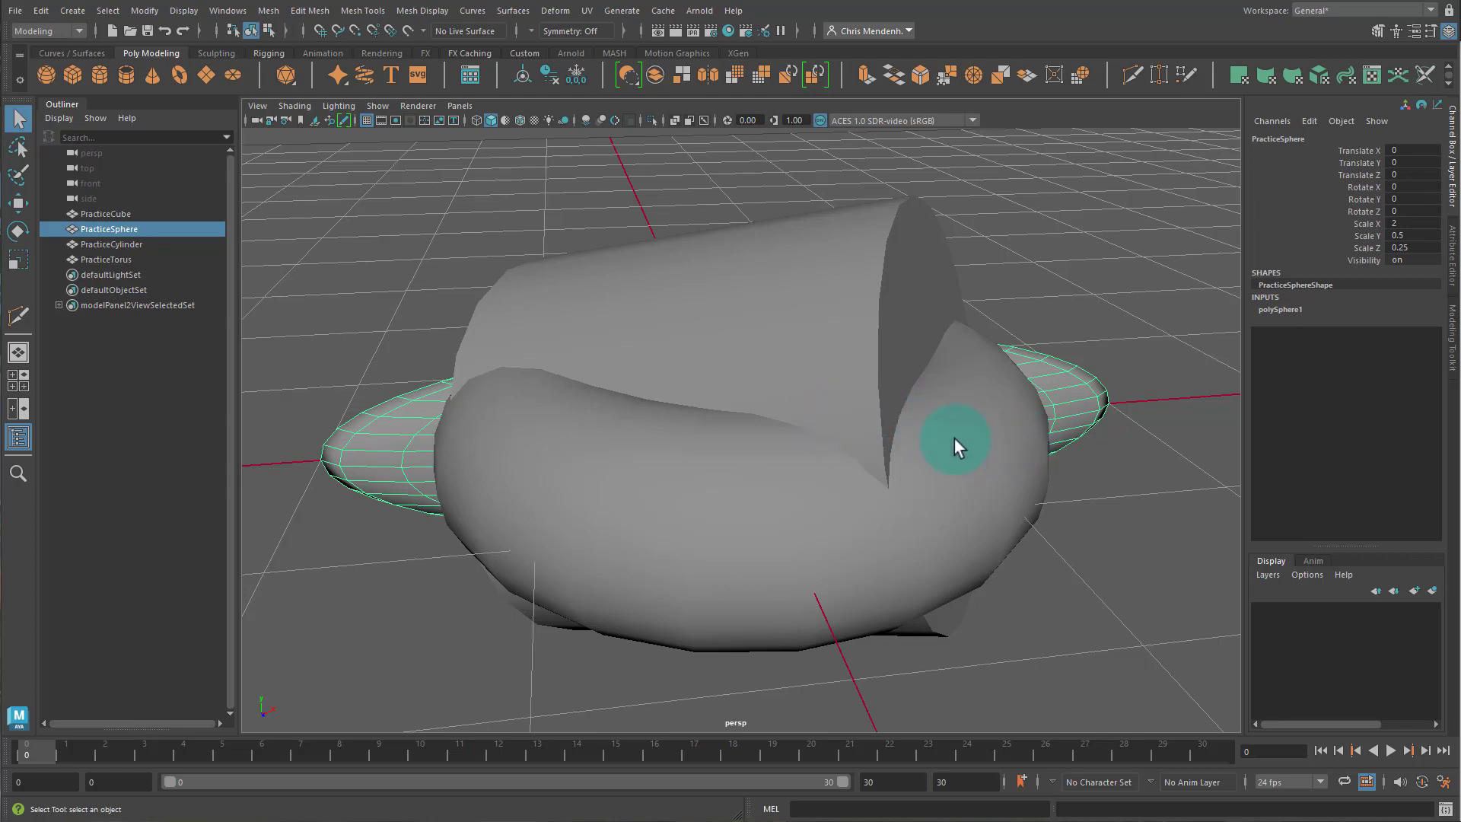
pyautogui.scroll(5, 868, 480)
pyautogui.scroll(-10, 871, 470)
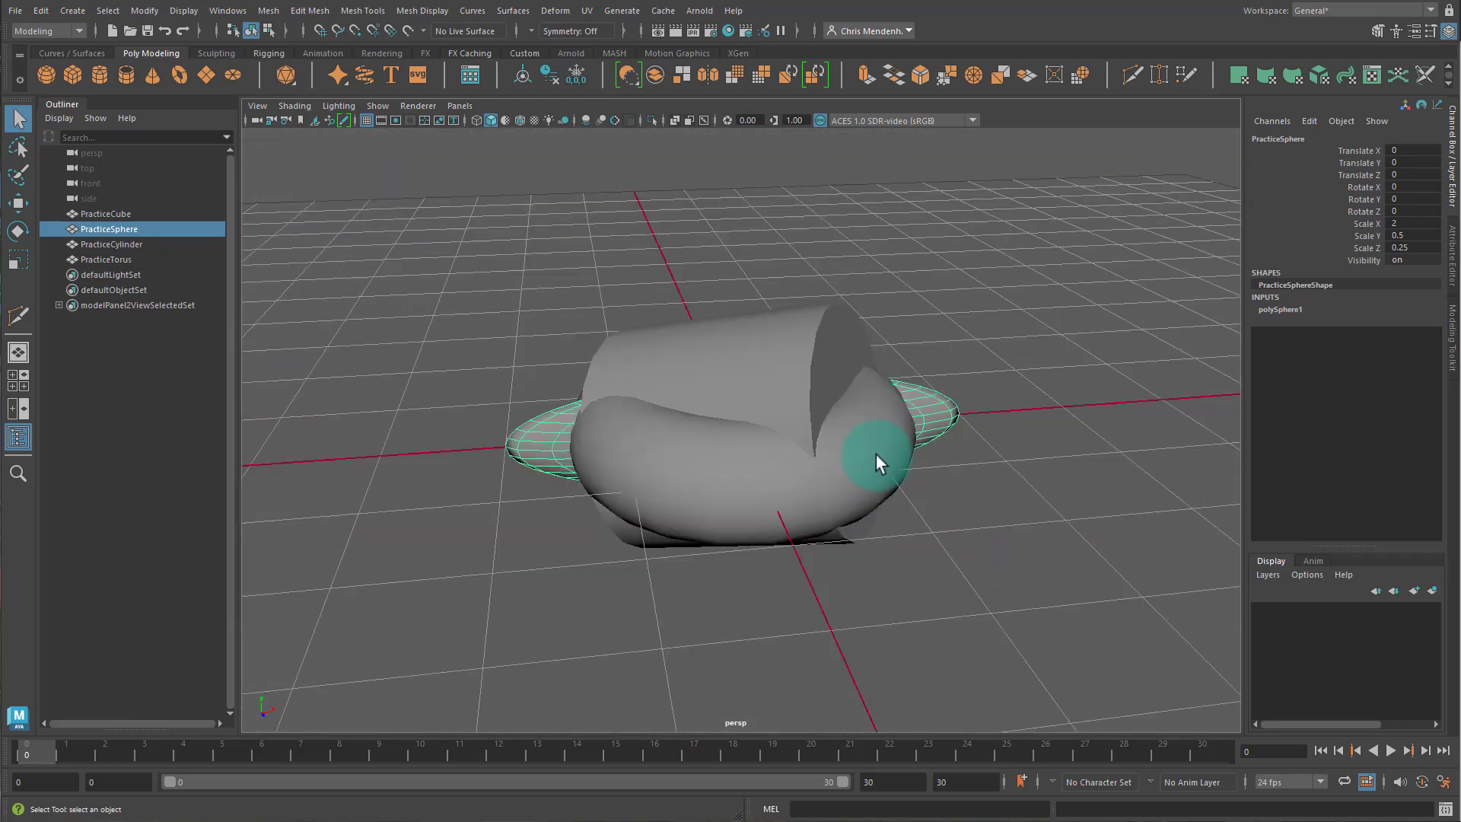
pyautogui.scroll(2, 875, 454)
pyautogui.scroll(3, 861, 452)
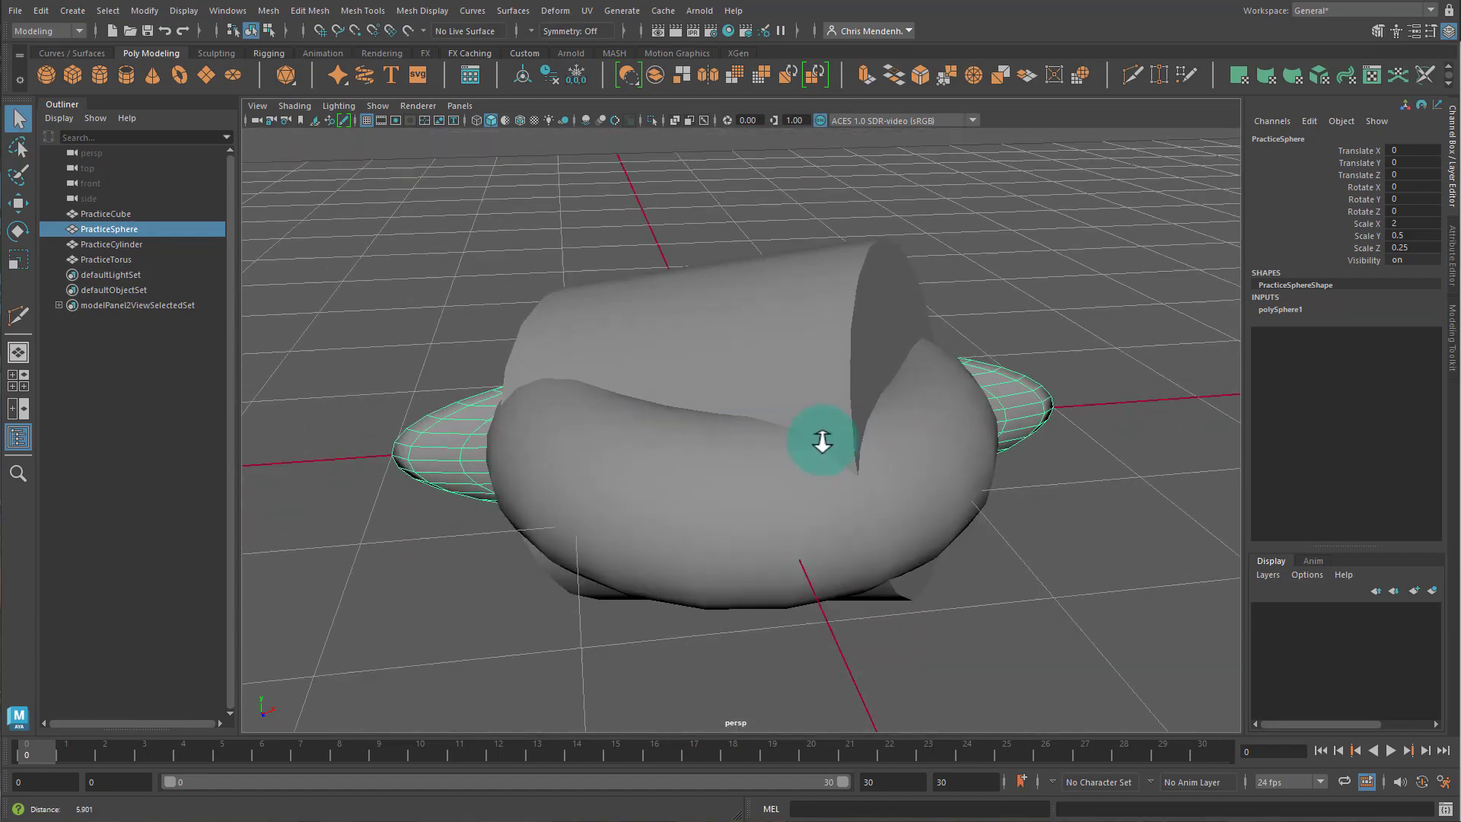
pyautogui.keyDown('alt'); pyautogui.moveTo(739, 436); pyautogui.dragTo(819, 473, button='right'); pyautogui.keyUp('alt')
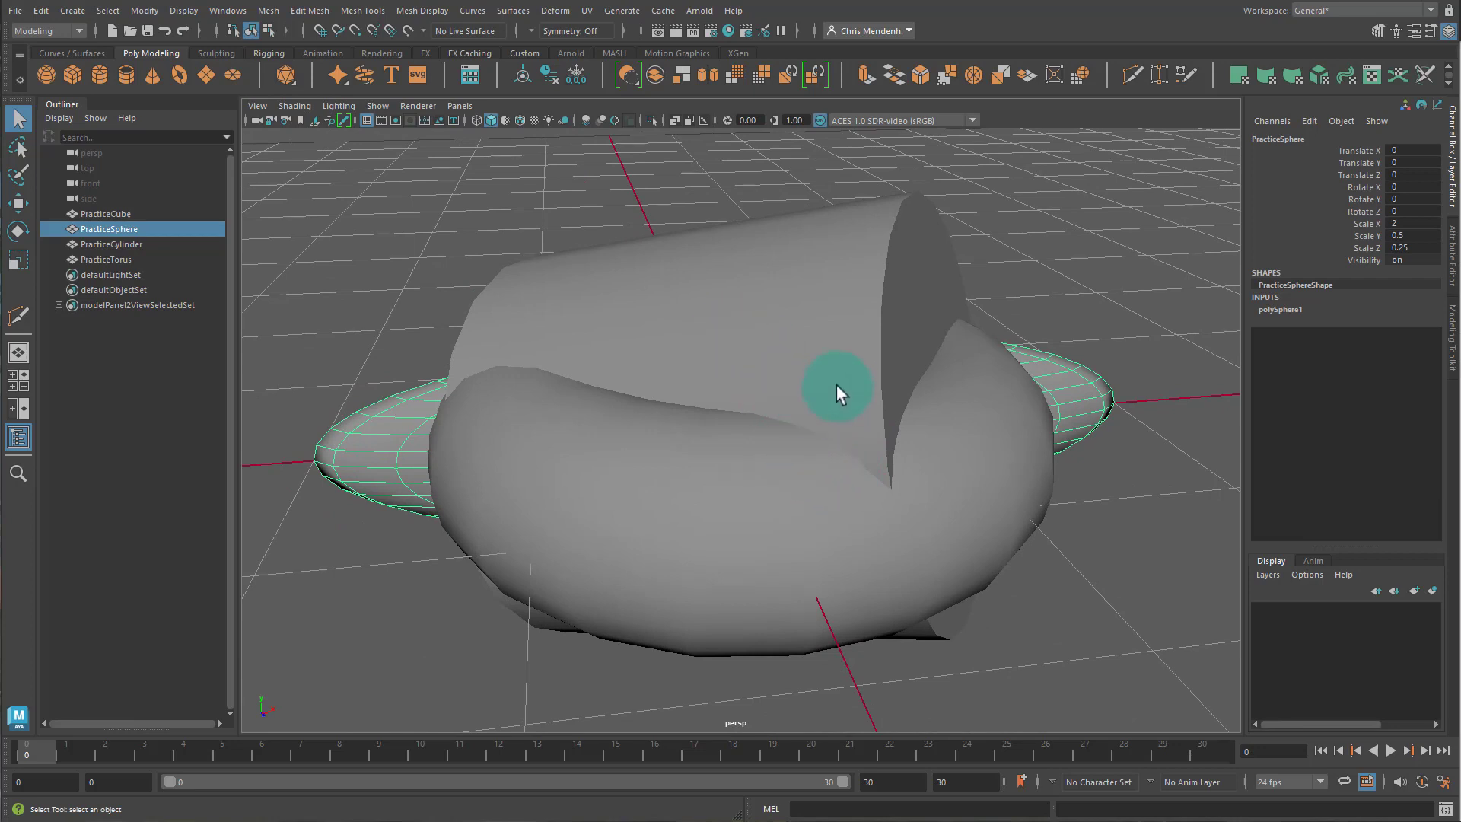
# Select and frame PracticeCylinder in the maximised front view, and practise panning from side to side across it
pyautogui.press('space')
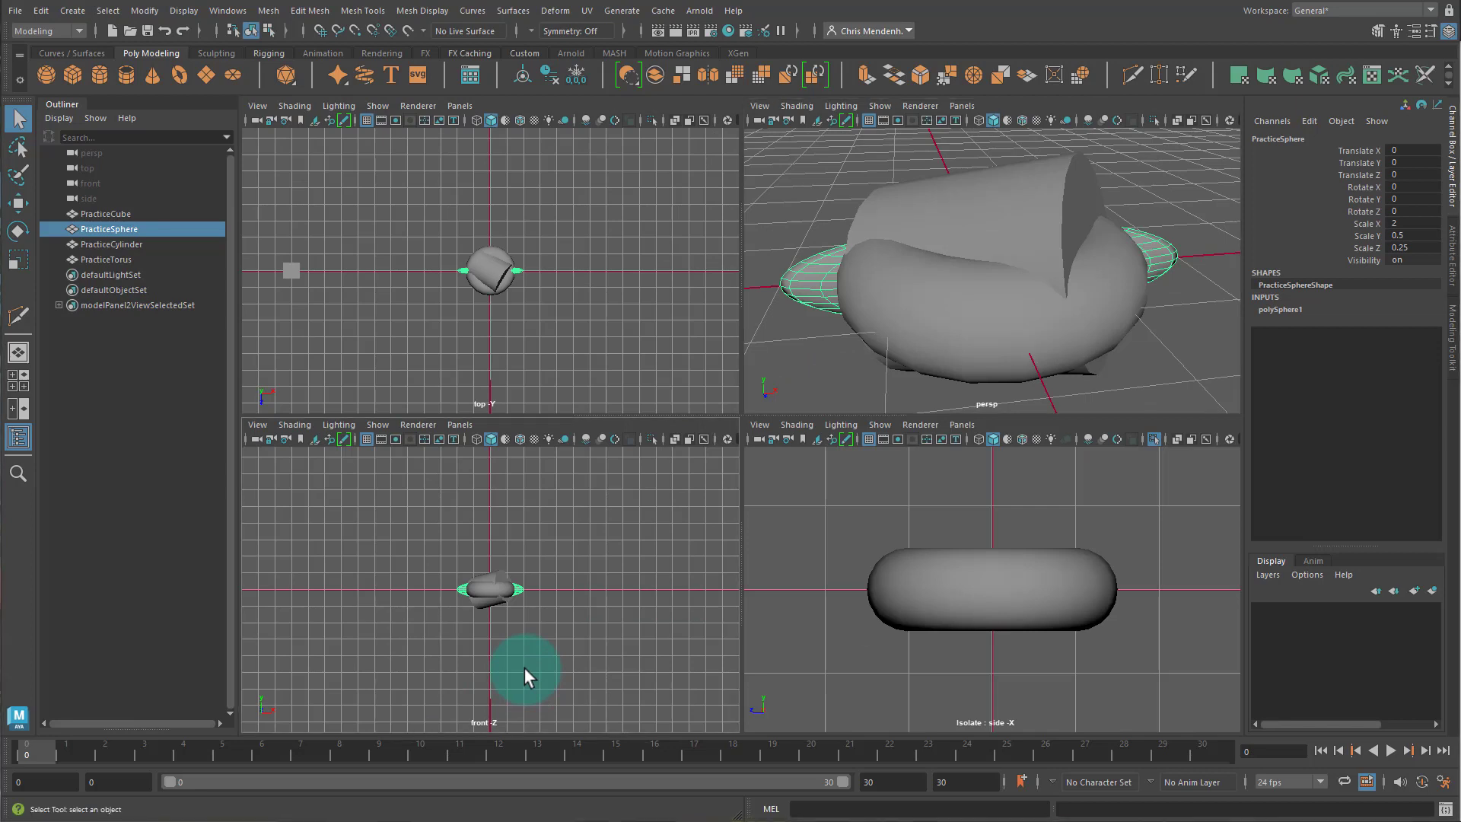
pyautogui.press('space')
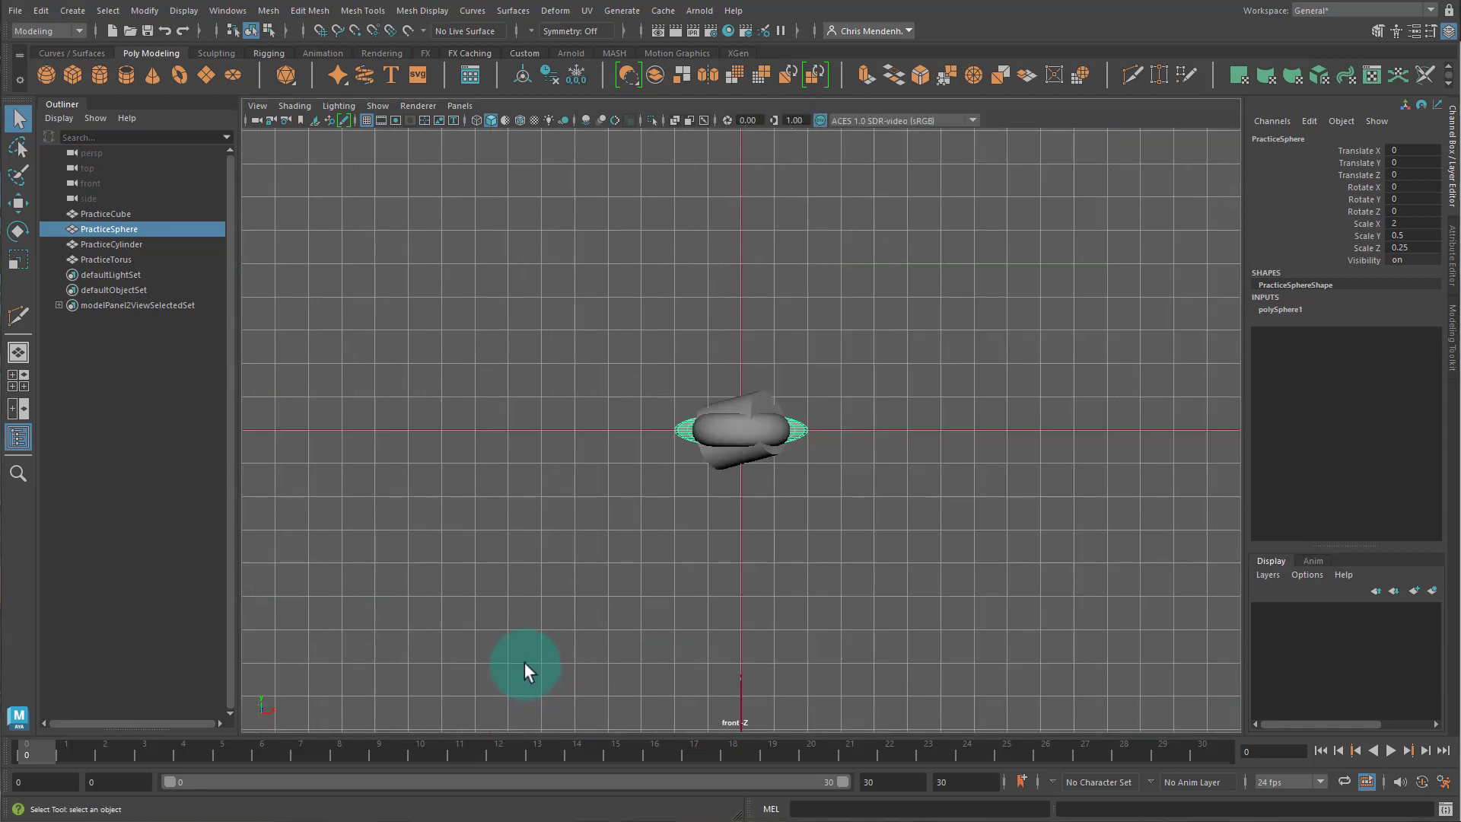
pyautogui.click(121, 245)
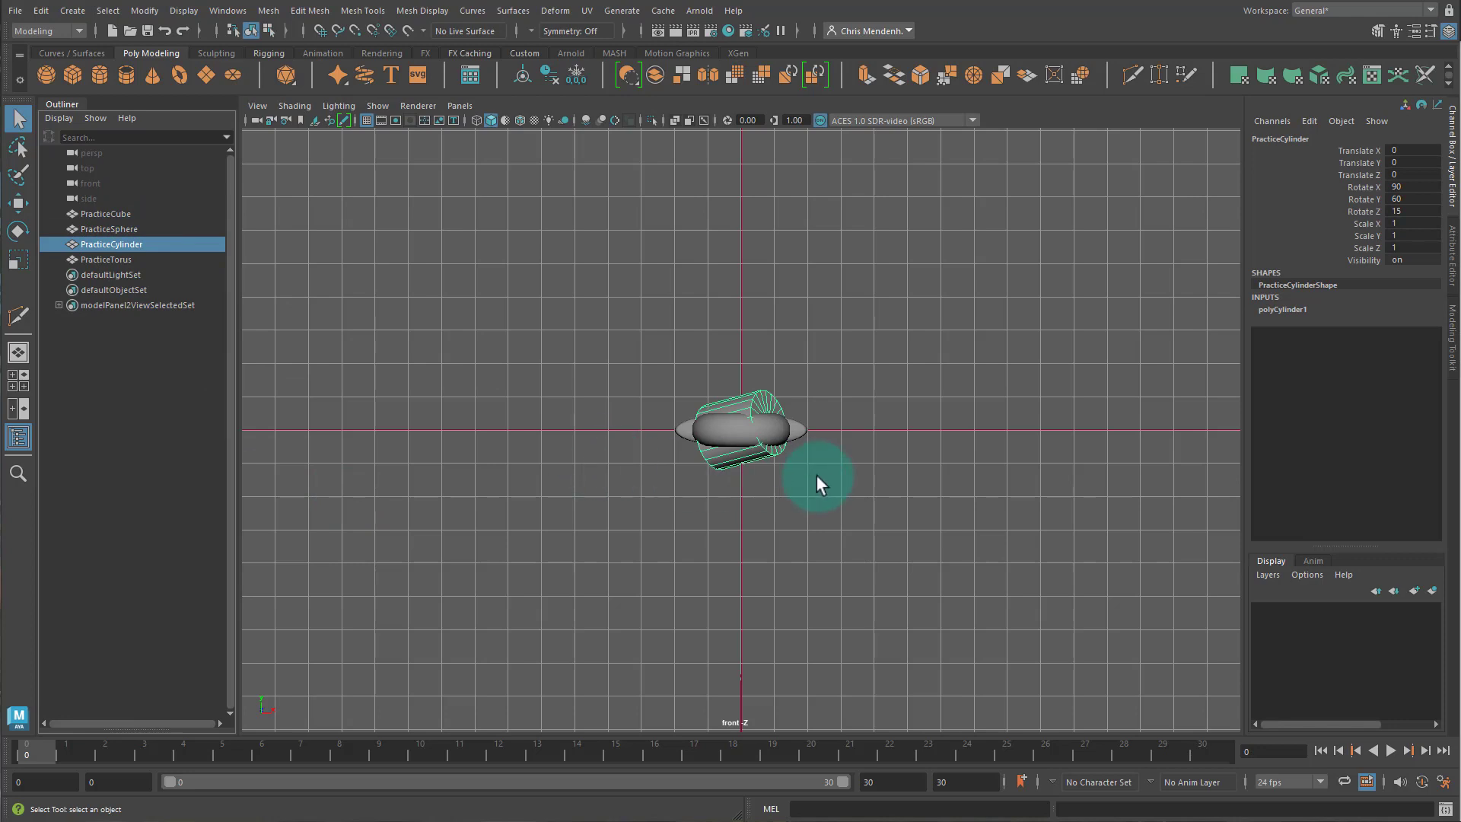
pyautogui.press('f')
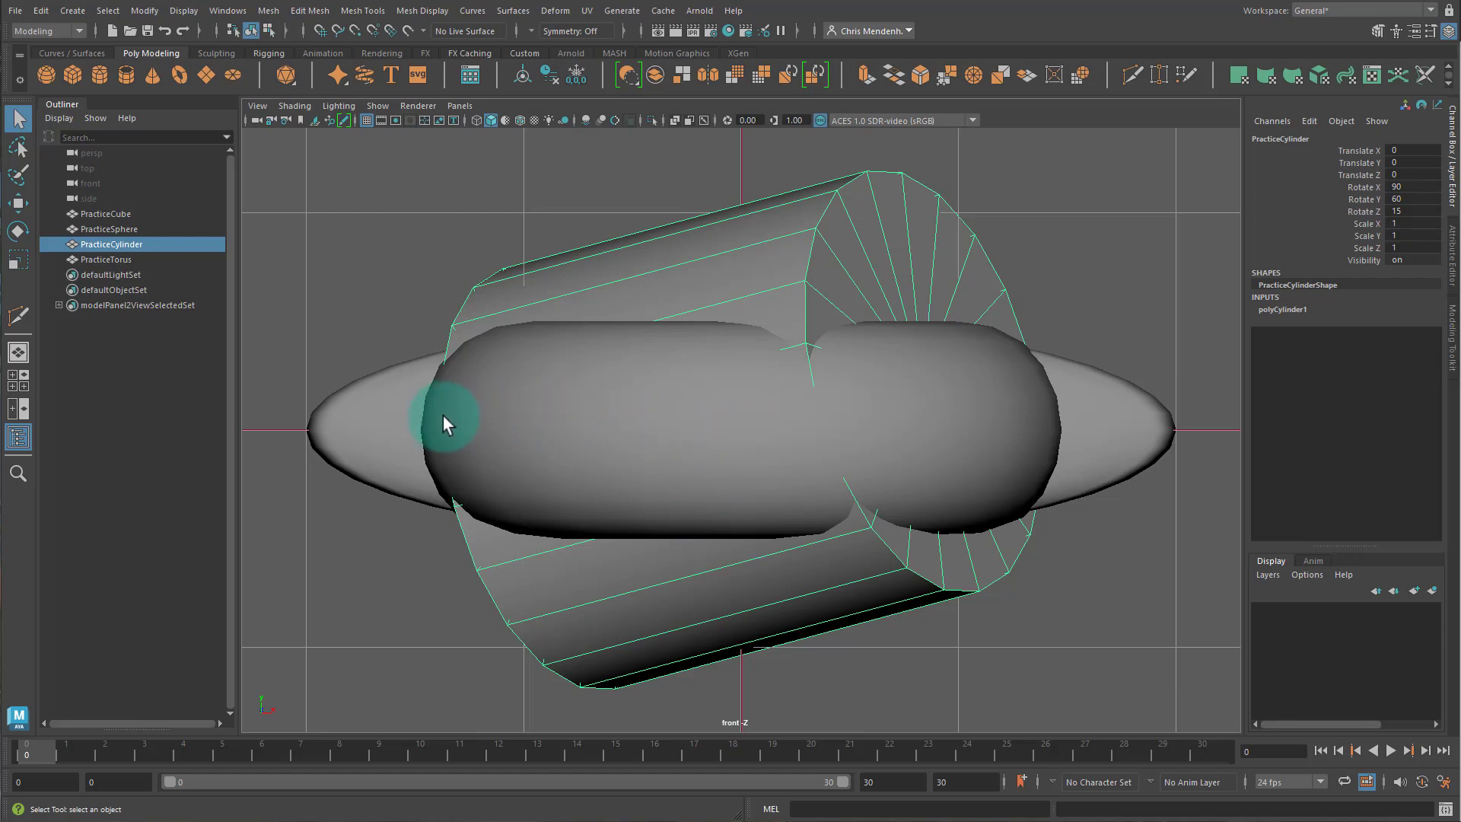
pyautogui.moveTo(428, 420)
pyautogui.keyDown('alt'); pyautogui.mouseDown(button='middle')
pyautogui.moveTo(1165, 432)
pyautogui.moveTo(708, 438)
pyautogui.mouseUp(button='middle'); pyautogui.keyUp('alt')
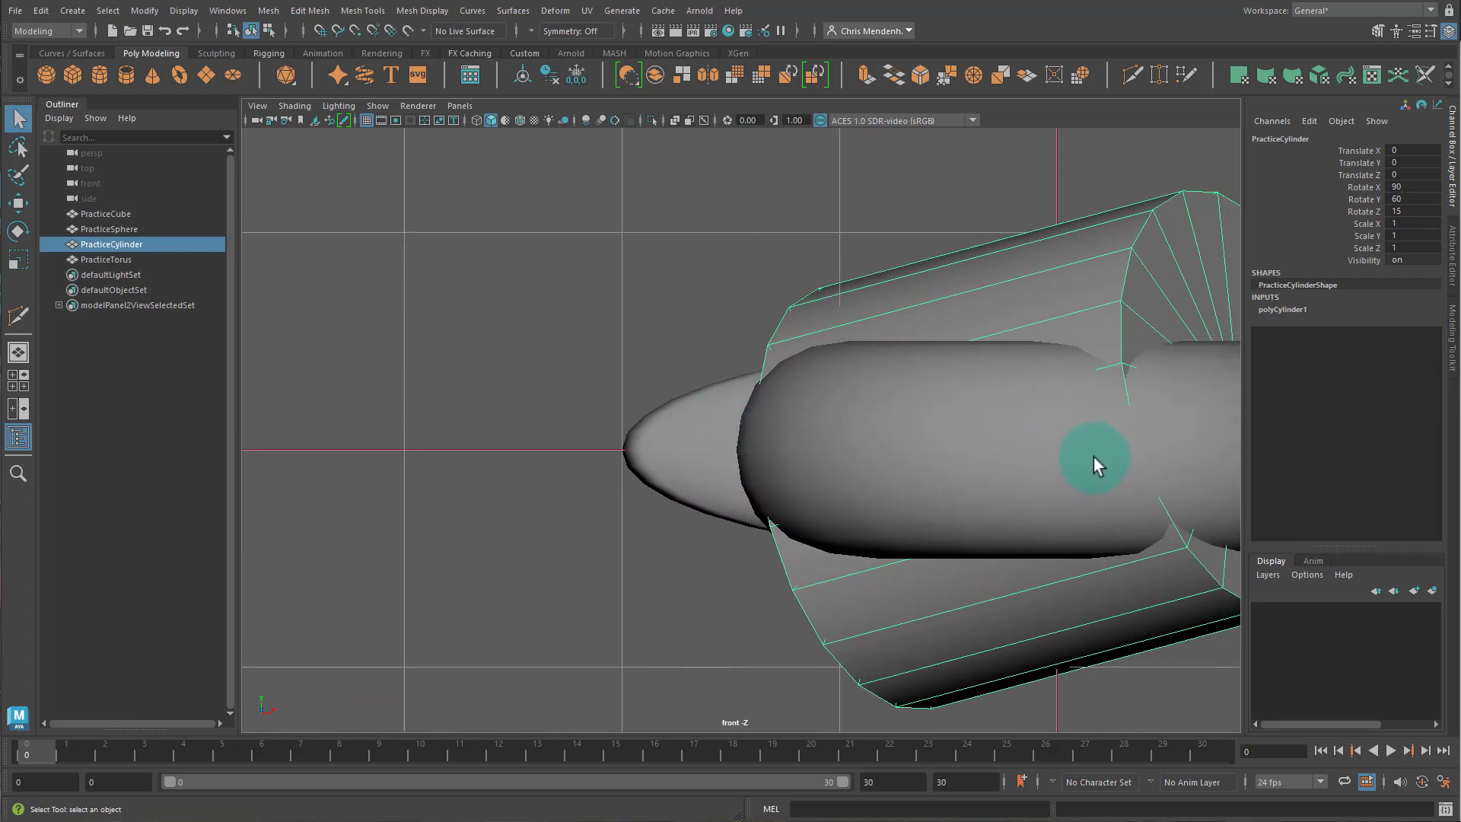
pyautogui.keyDown('alt'); pyautogui.moveTo(1096, 463); pyautogui.dragTo(175, 426, button='middle'); pyautogui.keyUp('alt')
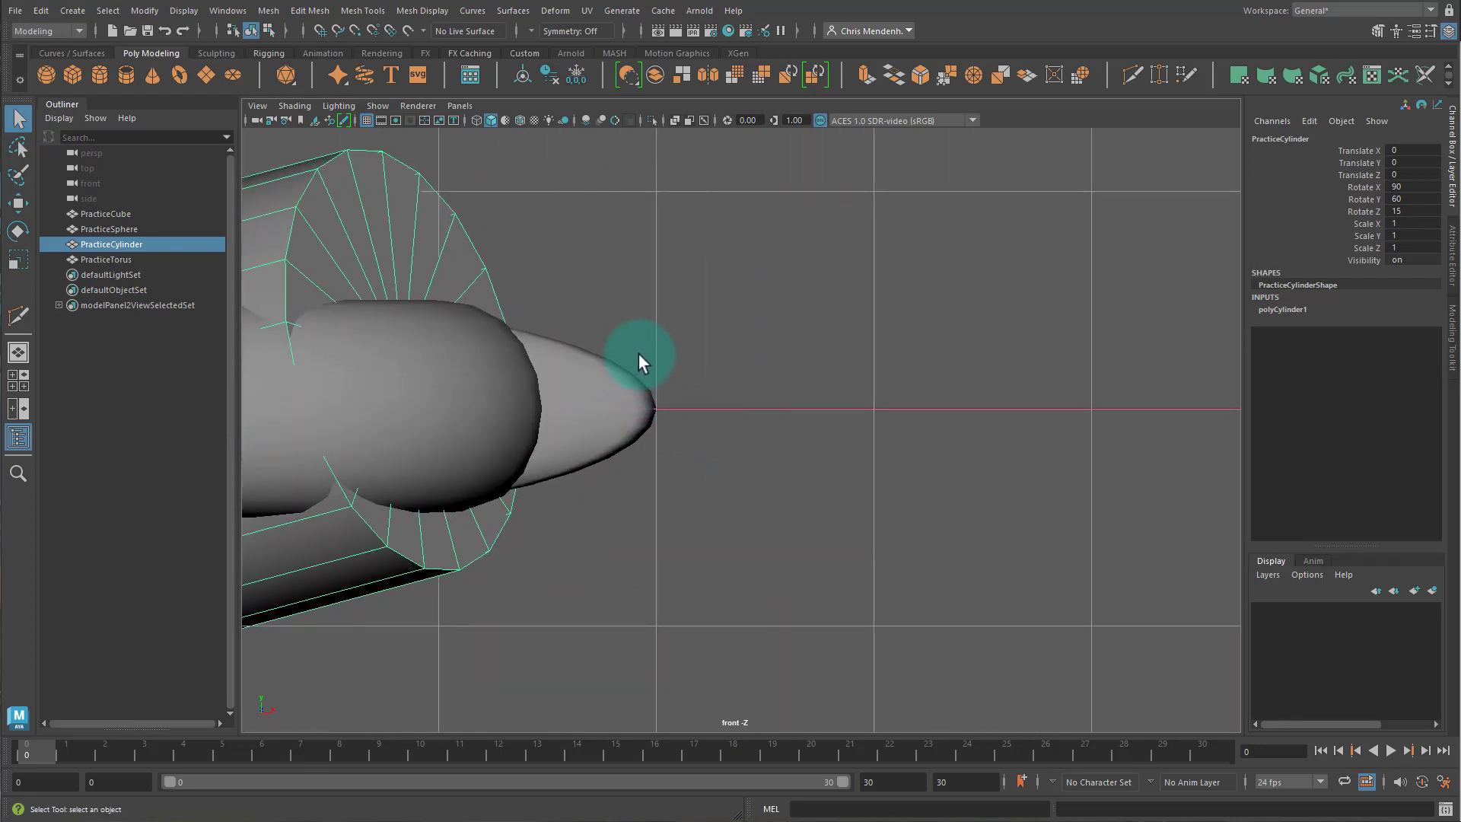
pyautogui.keyDown('alt'); pyautogui.moveTo(614, 440); pyautogui.dragTo(966, 404, button='middle'); pyautogui.keyUp('alt')
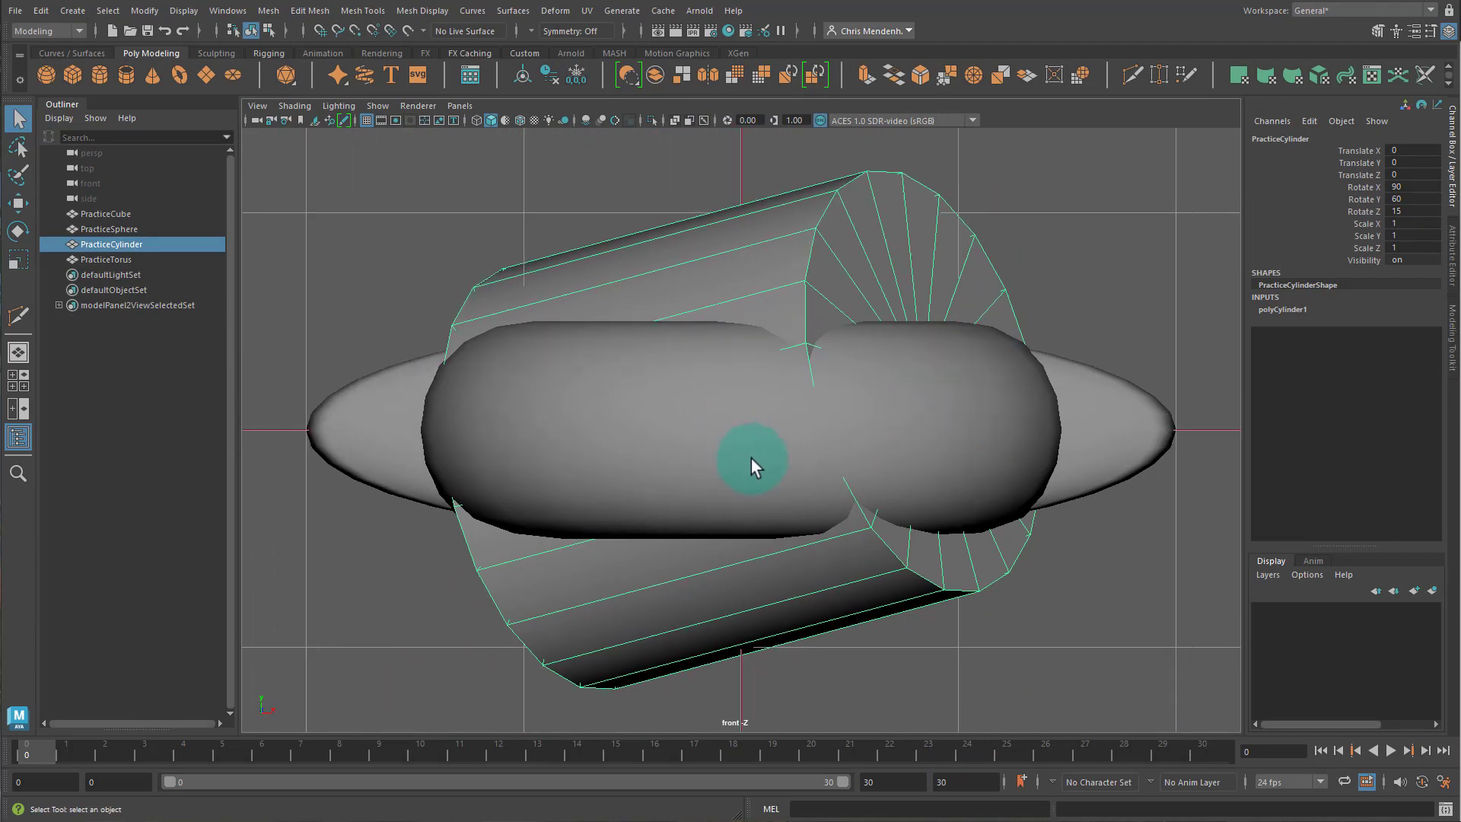